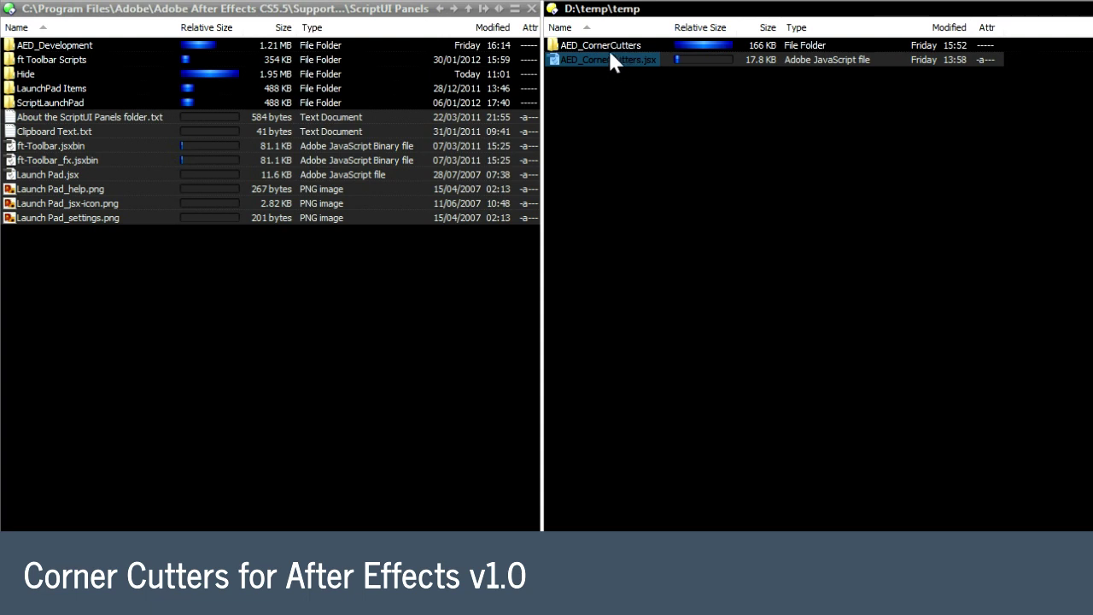
Open the AED_CornerCutters folder and preview the AED_KillDeadSpace.png icon image
left_click(585, 58)
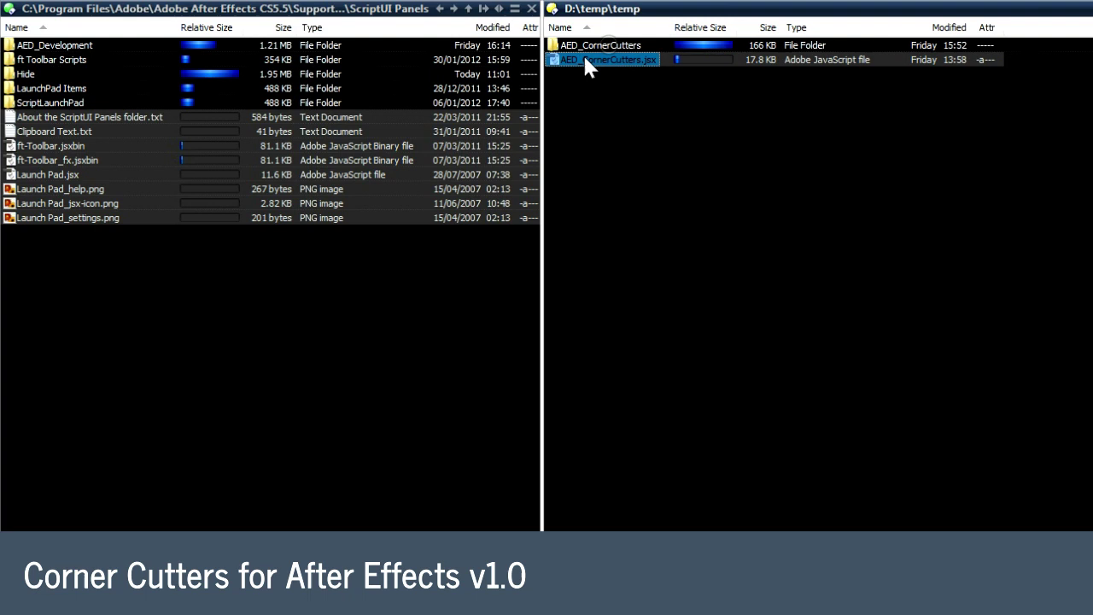
double_click(599, 44)
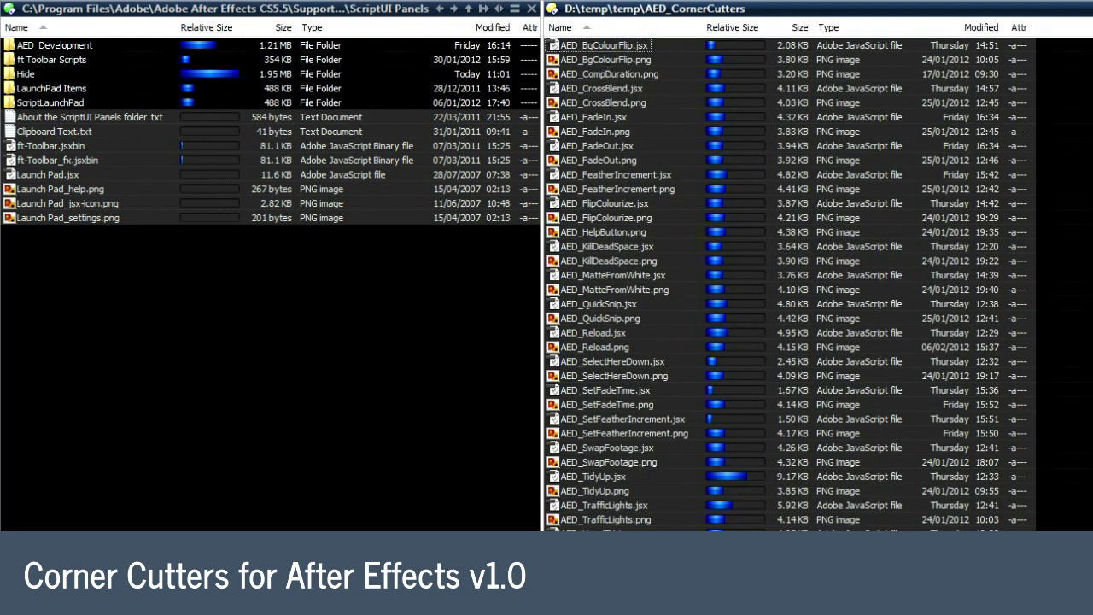
left_click(586, 264)
double_click(639, 260)
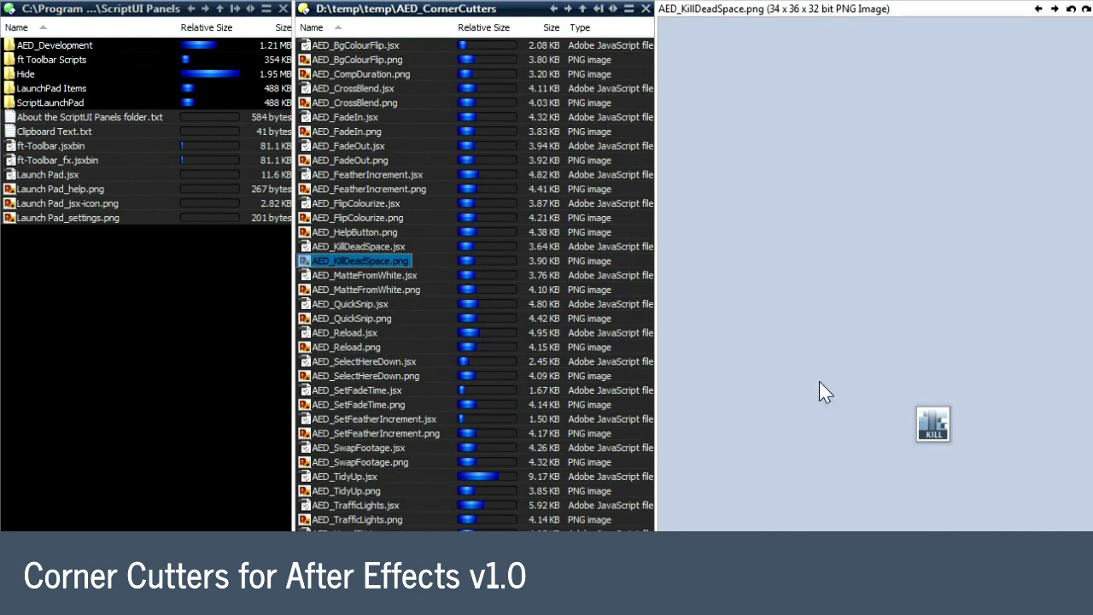
key("Escape")
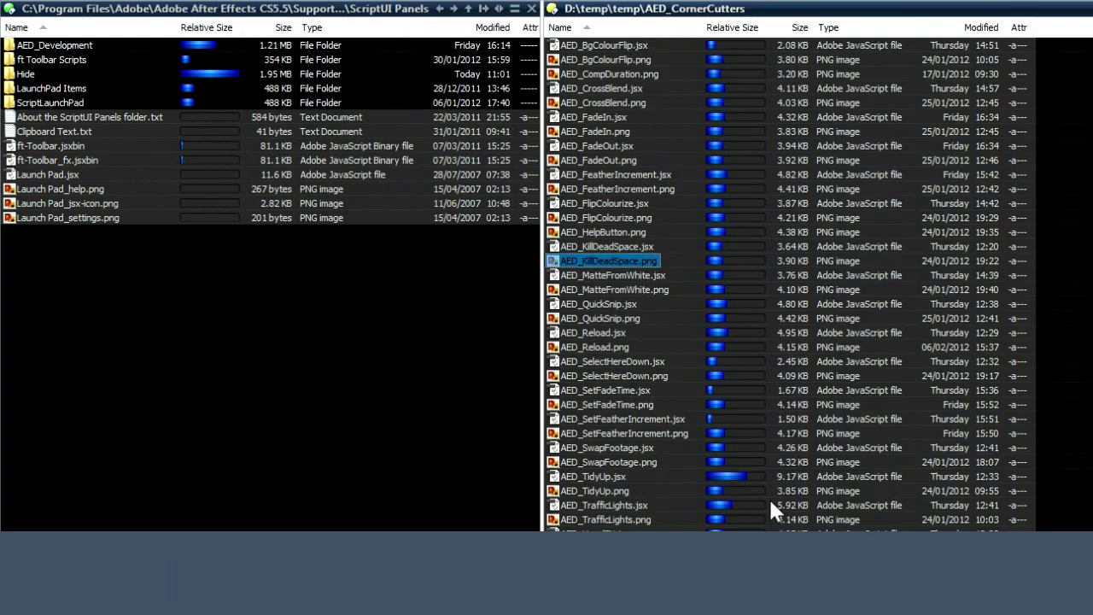
double_click(744, 477)
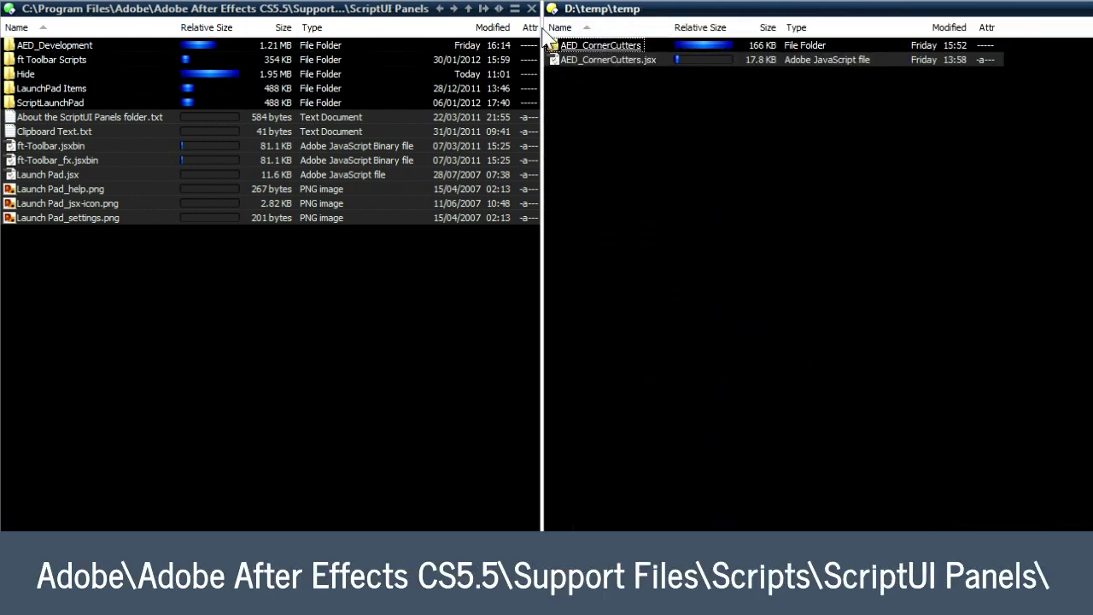
Copy the AED_CornerCutters folder and script into the ScriptUI Panels folder
left_click_drag(538, 27, 562, 26)
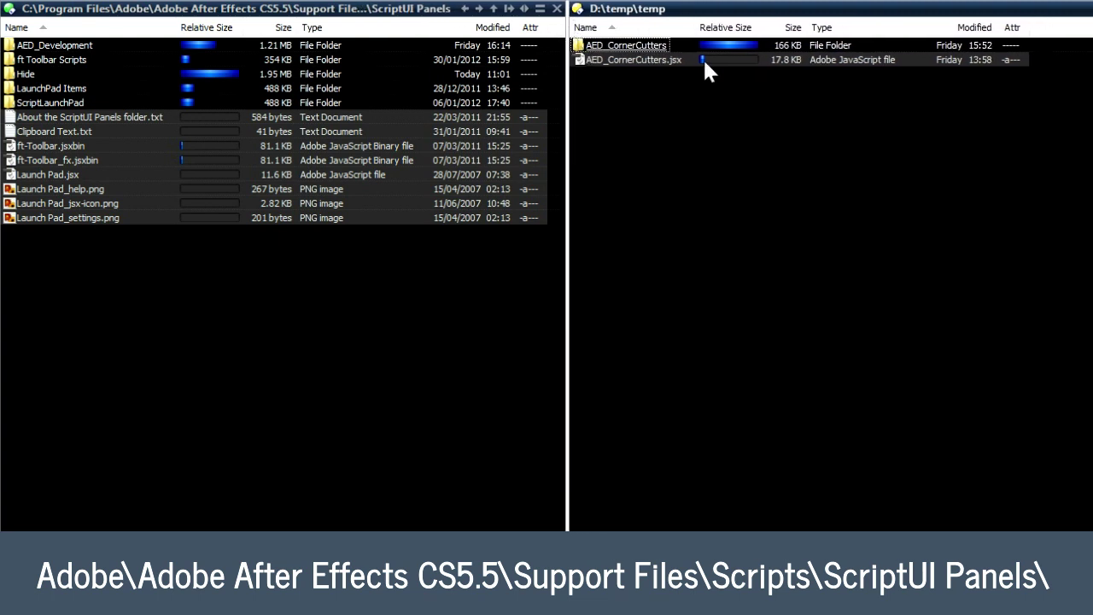
left_click_drag(704, 60, 647, 42)
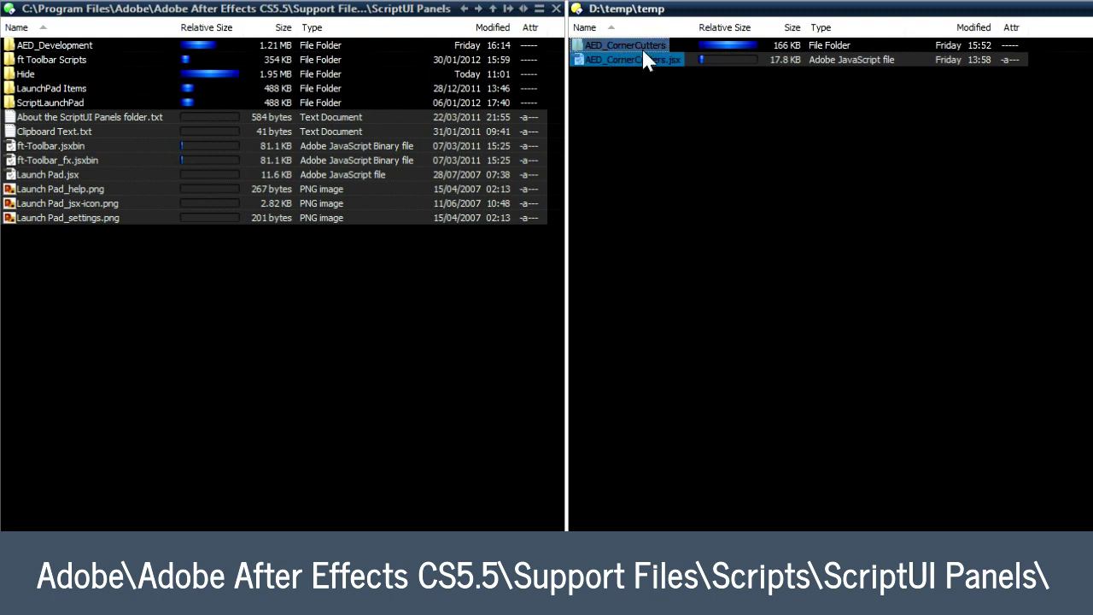
left_click_drag(620, 60, 357, 343)
Open the copied AED_CornerCutters folder and select AED_TrafficLights.jsx inside it
left_click(65, 144)
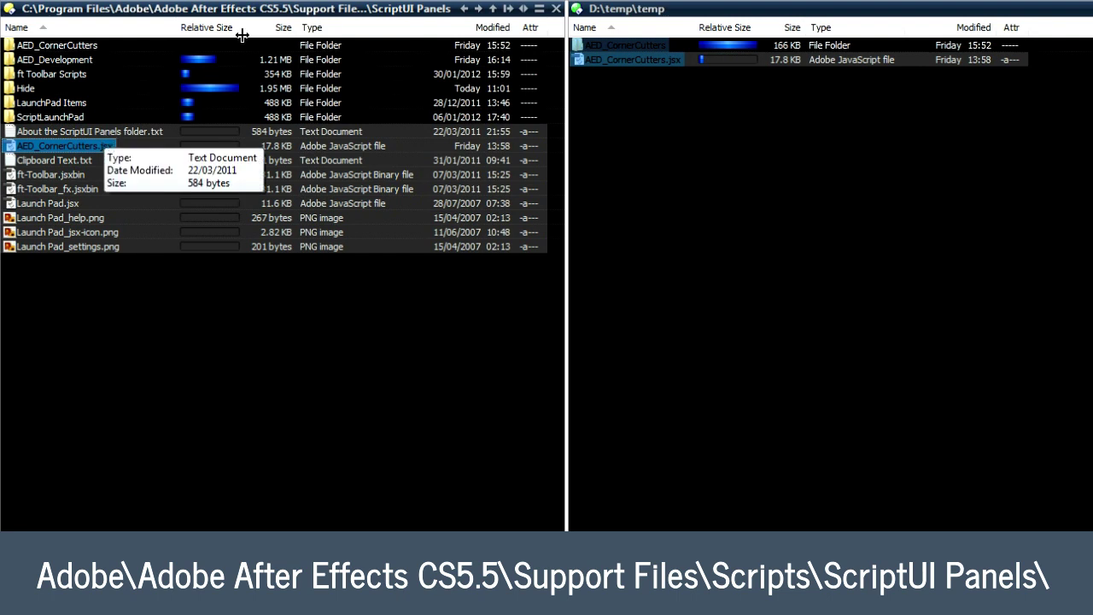
left_click(70, 47)
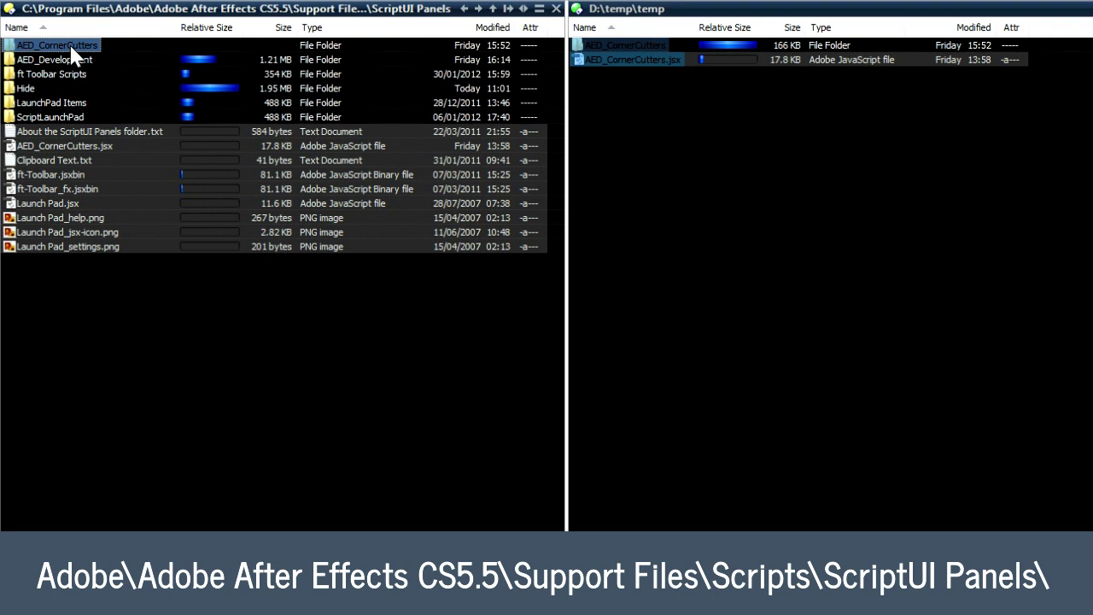
left_click_drag(178, 26, 163, 27)
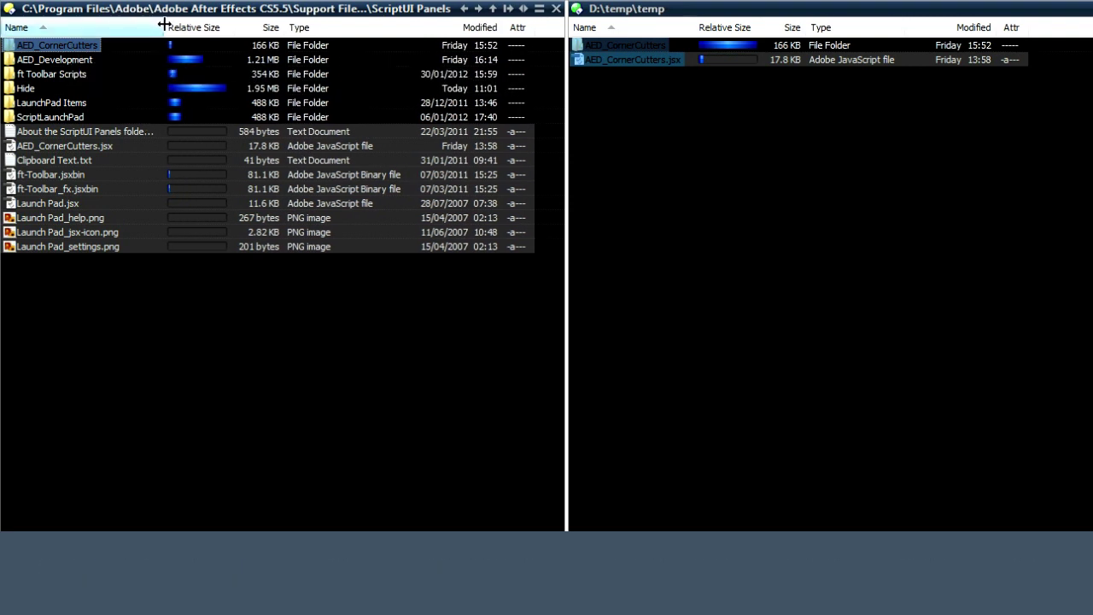
double_click(162, 43)
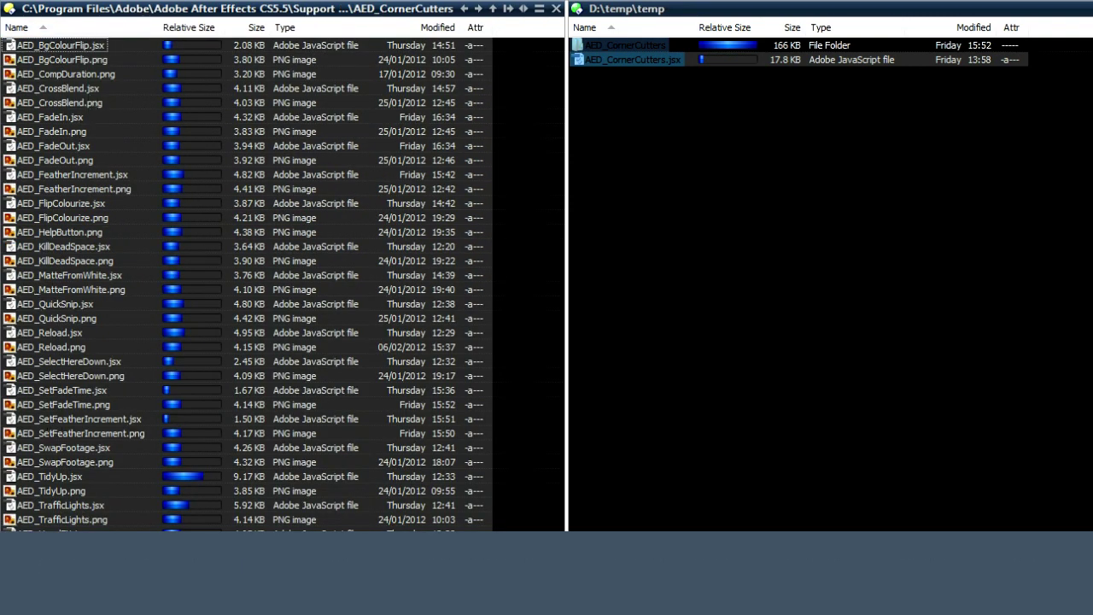
left_click(60, 505)
Launch the AED_CornerCutters panel, make it taller, and dock it beside the Render Queue
left_click(64, 492)
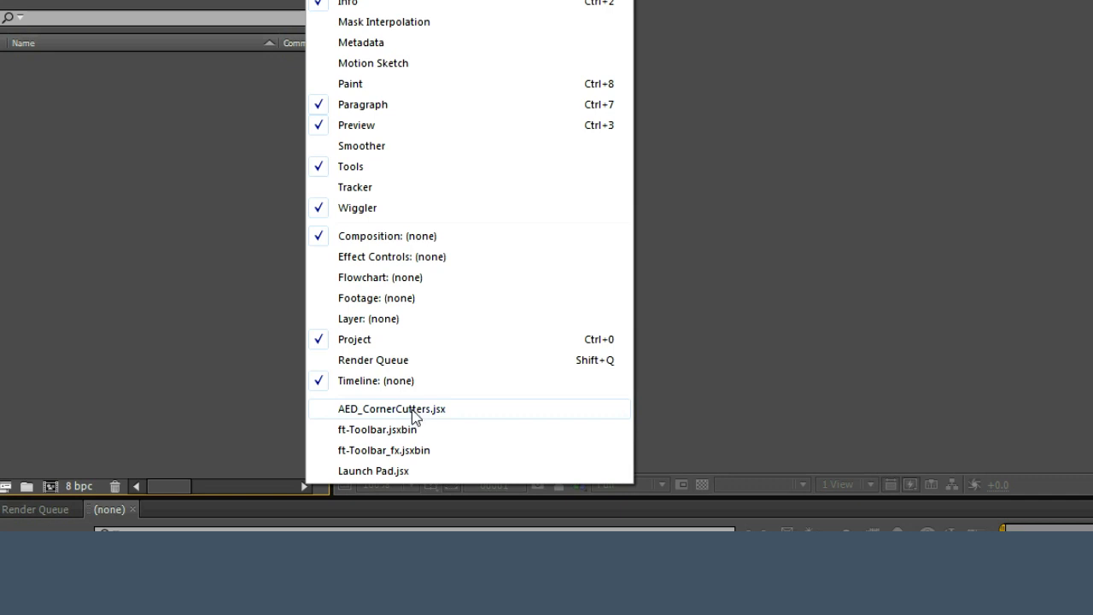
left_click(413, 409)
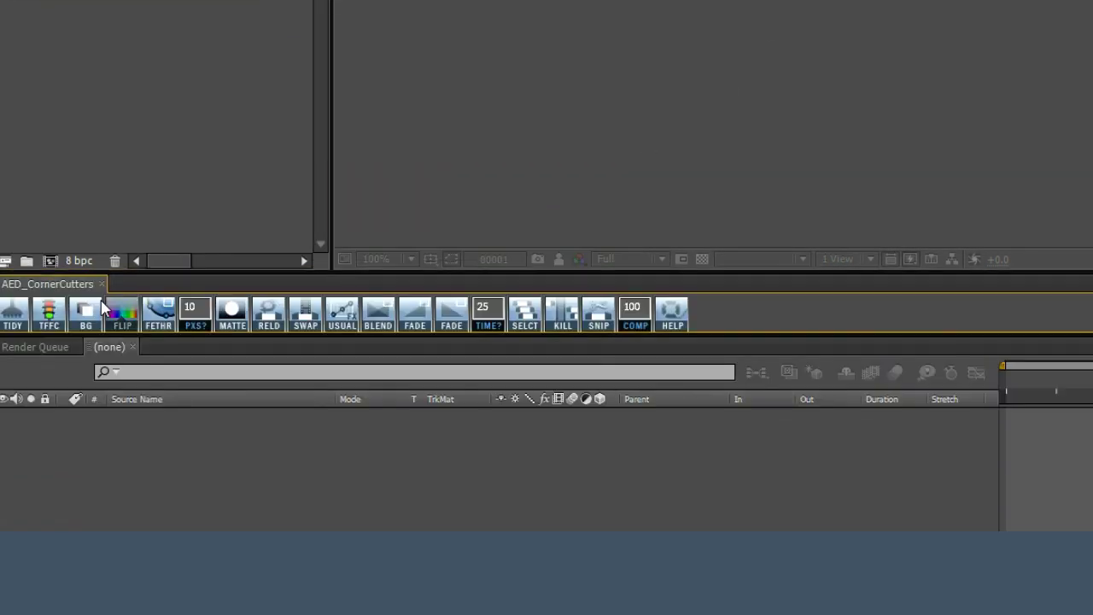
left_click_drag(111, 272, 119, 240)
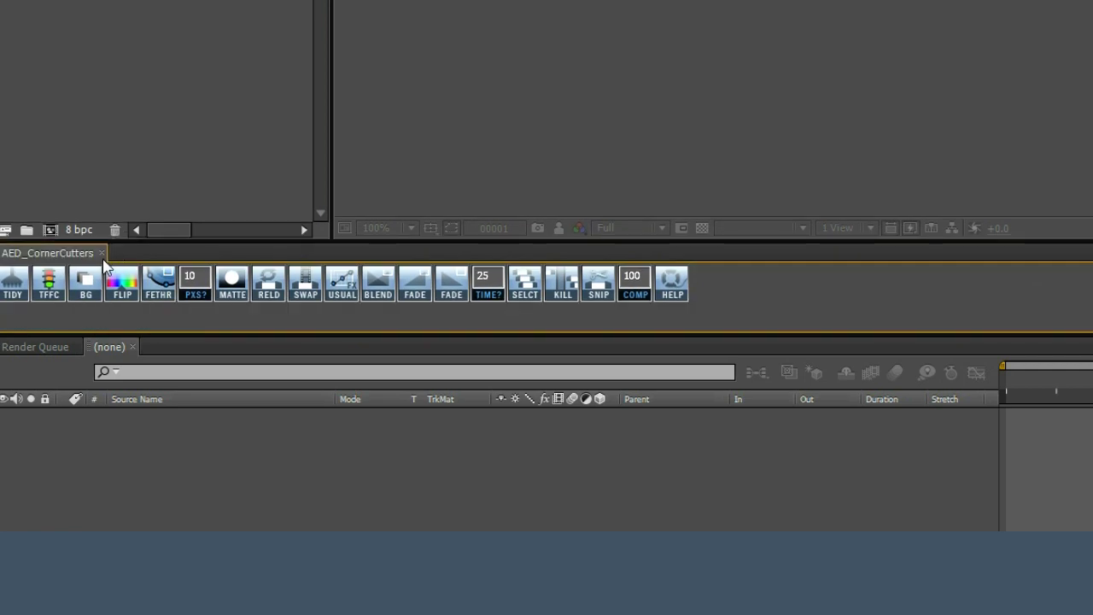
left_click_drag(58, 263, 128, 346)
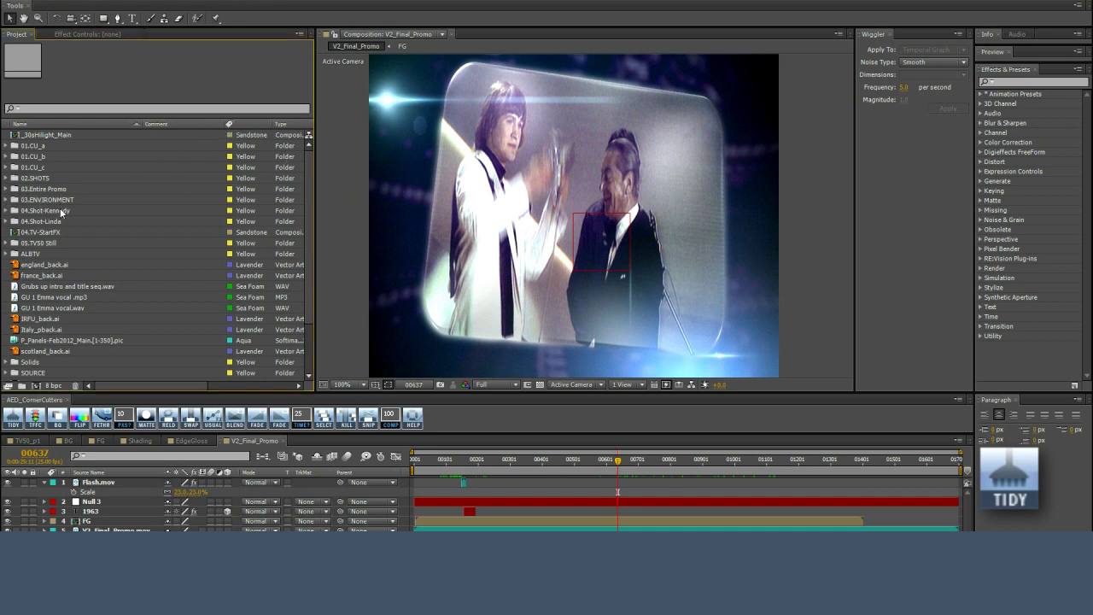
Maximize the Project panel and expand the 02.SHOTS, 01.CU_c and 01.CU_b folders to inspect items
key("grave")
left_click(60, 270)
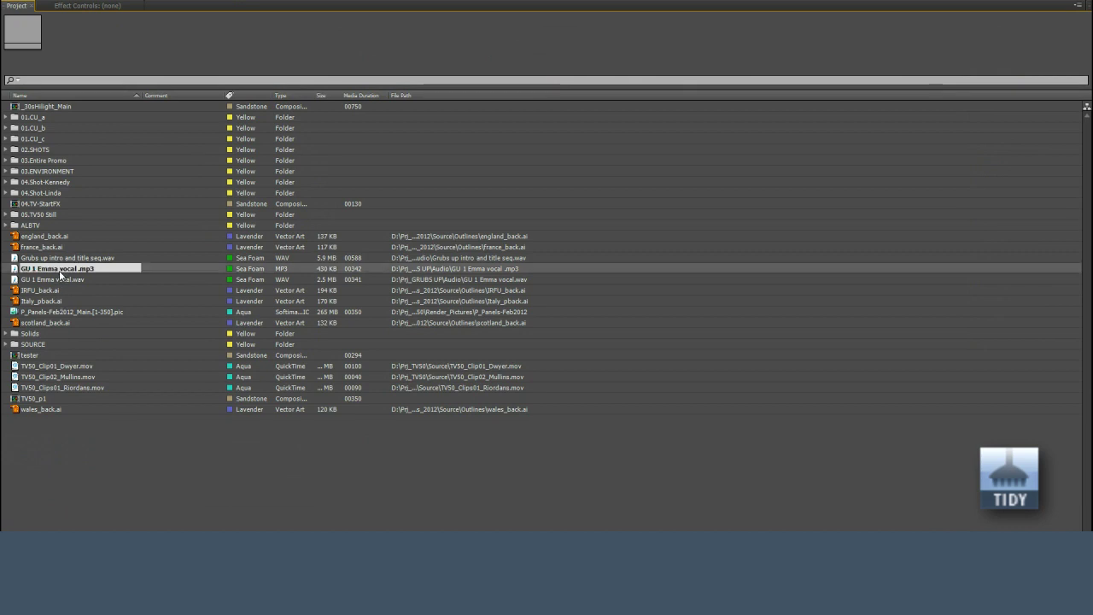
left_click(5, 150)
left_click(5, 138)
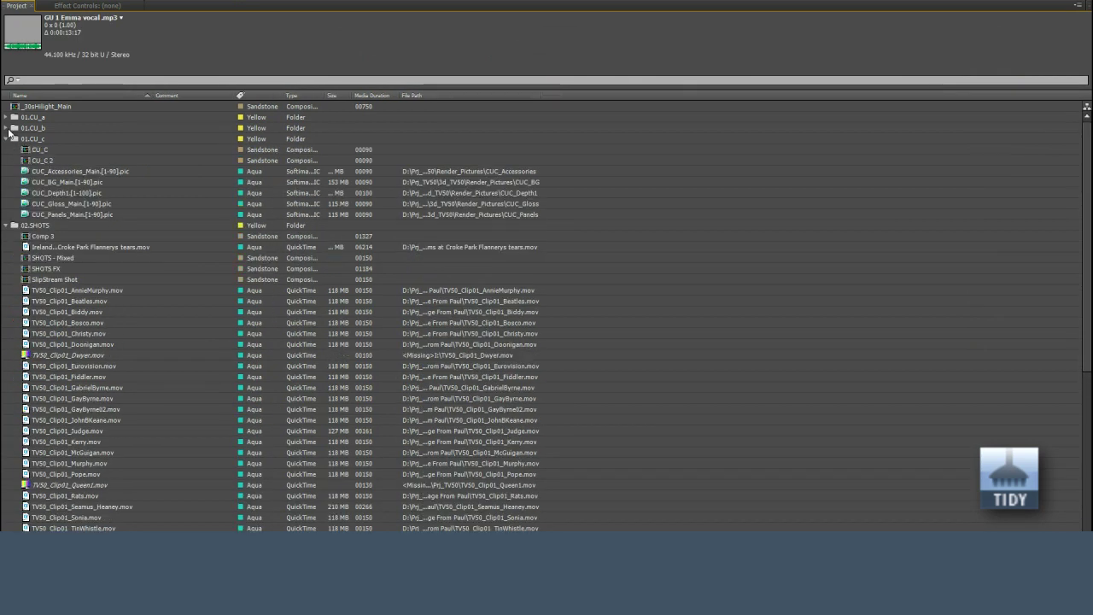
left_click(6, 128)
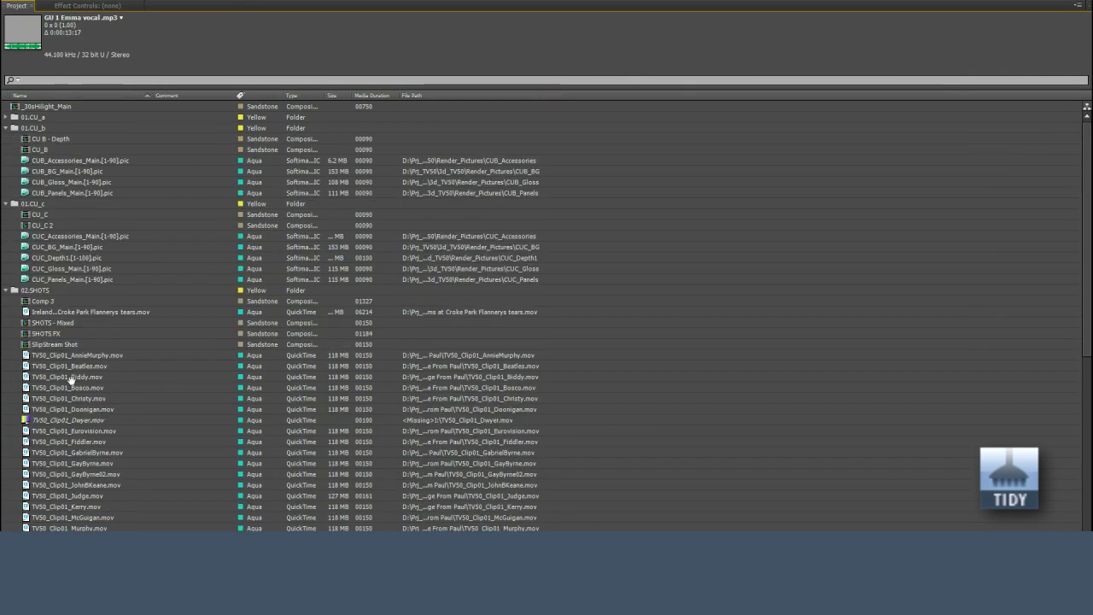
scroll(70, 379, "down", 20)
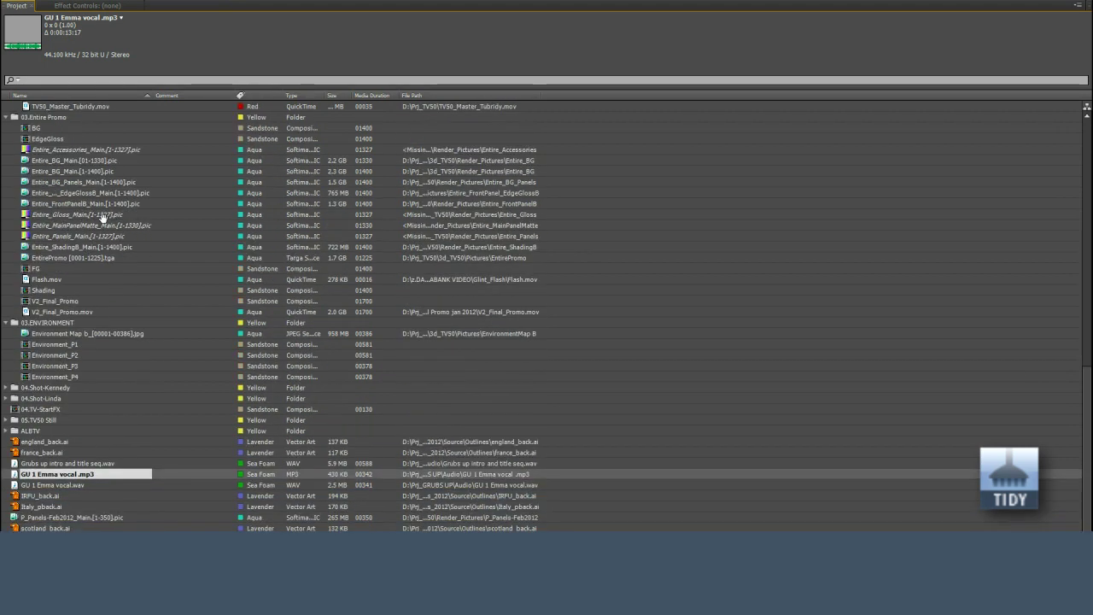
scroll(103, 487, "up", 7)
scroll(103, 486, "up", 15)
key("grave")
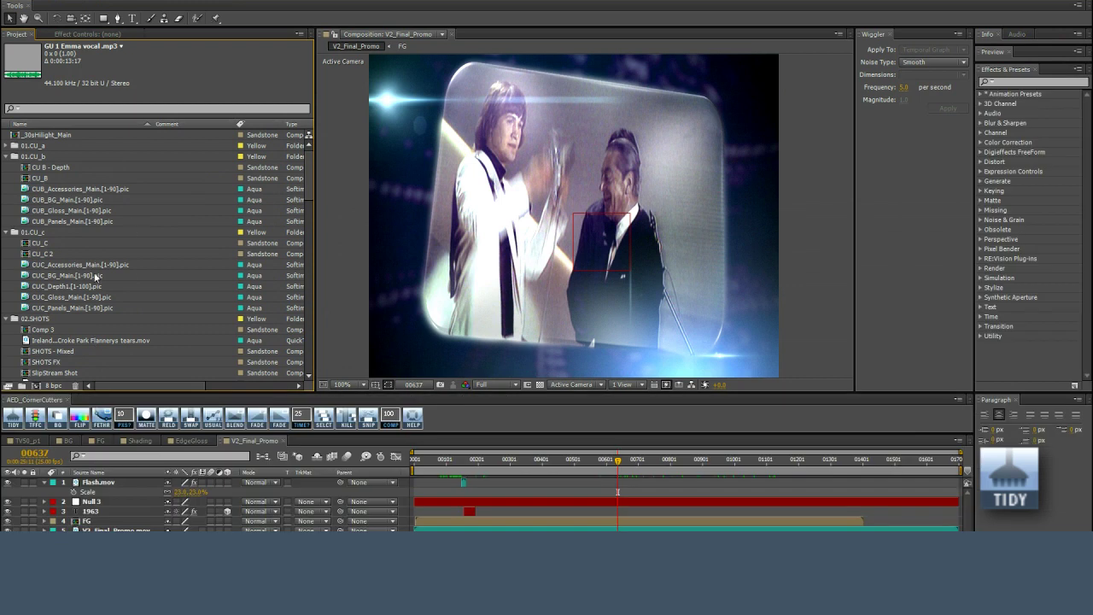
Run TIDY from the Corner Cutters panel to sort all project items into type folders
key("h")
scroll(70, 263, "down", 3)
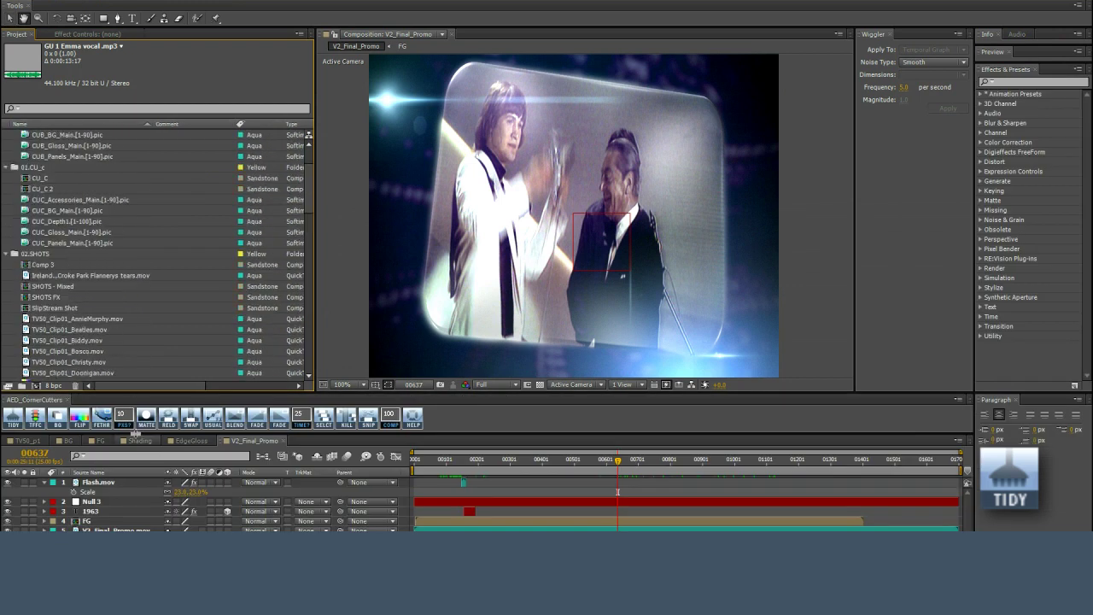
left_click(13, 418)
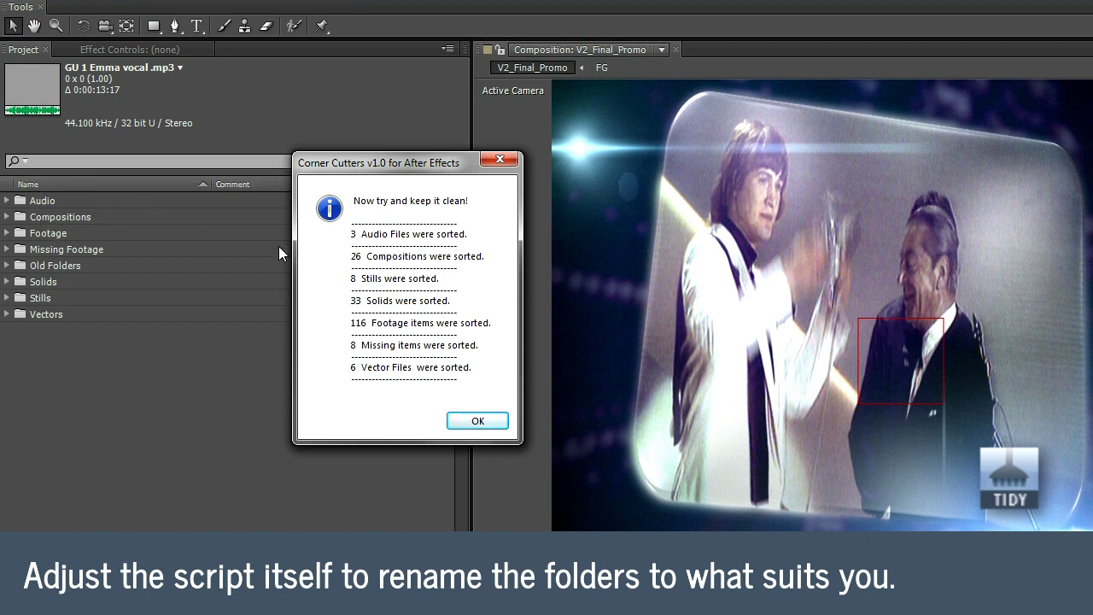
Dismiss the sorting report and expand the Vectors folder to show its six .ai files
left_click_drag(386, 171, 330, 120)
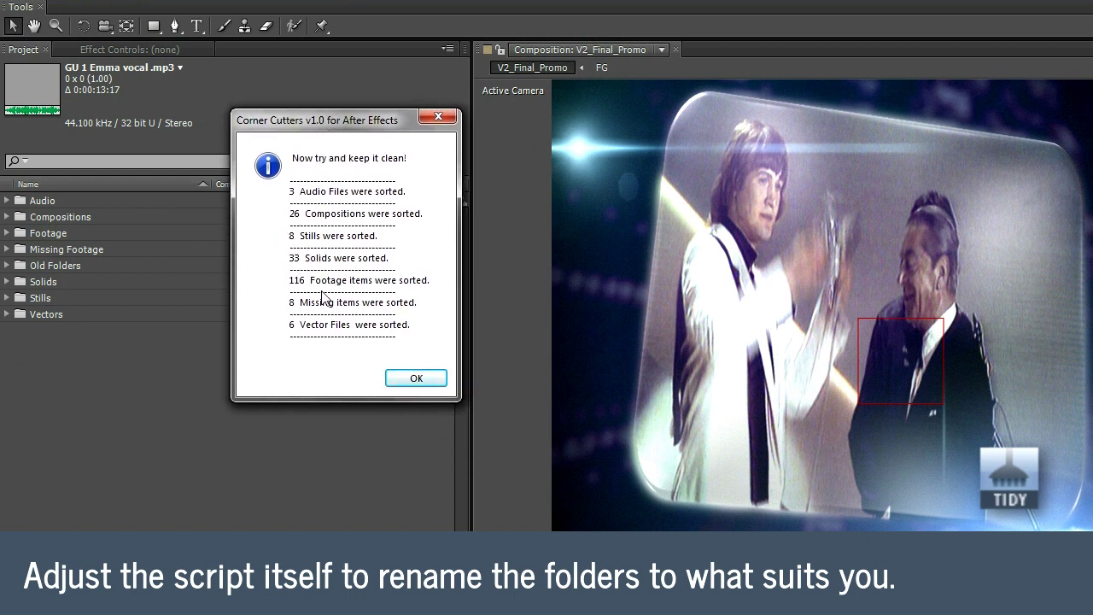
left_click(416, 379)
left_click(7, 315)
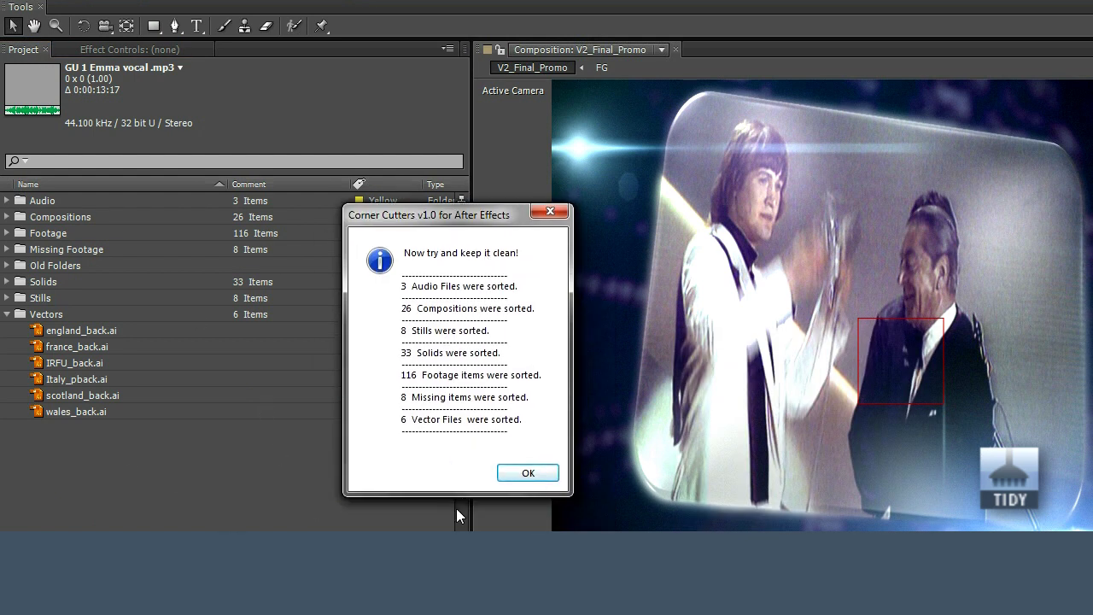
Expand Missing Footage and open Replace Footage File for Entire_Accessories_Main.[1-1327].pic
left_click(528, 474)
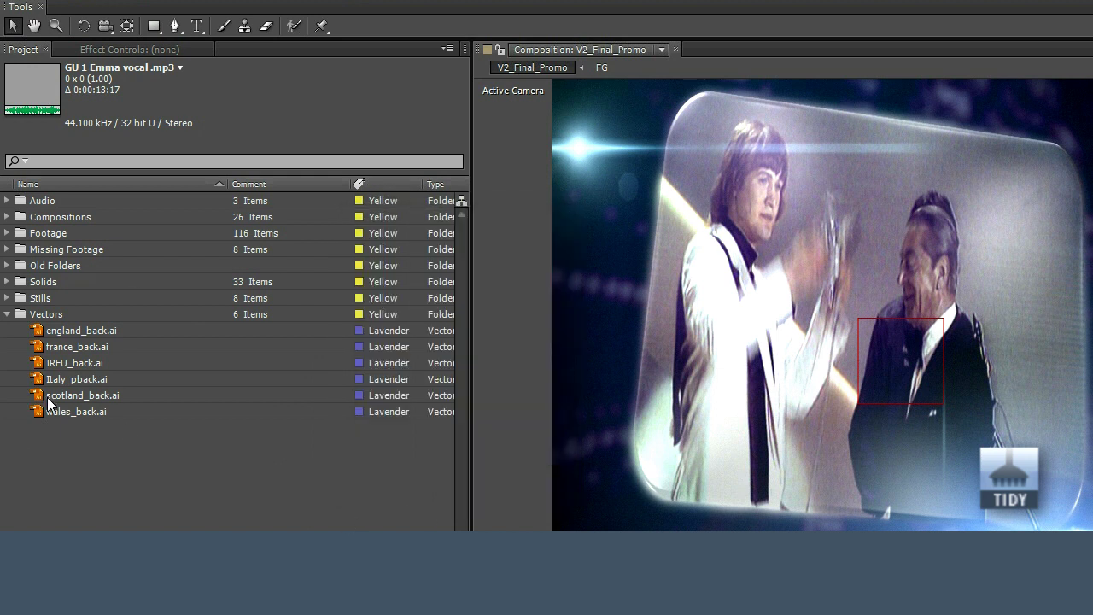
left_click(49, 315)
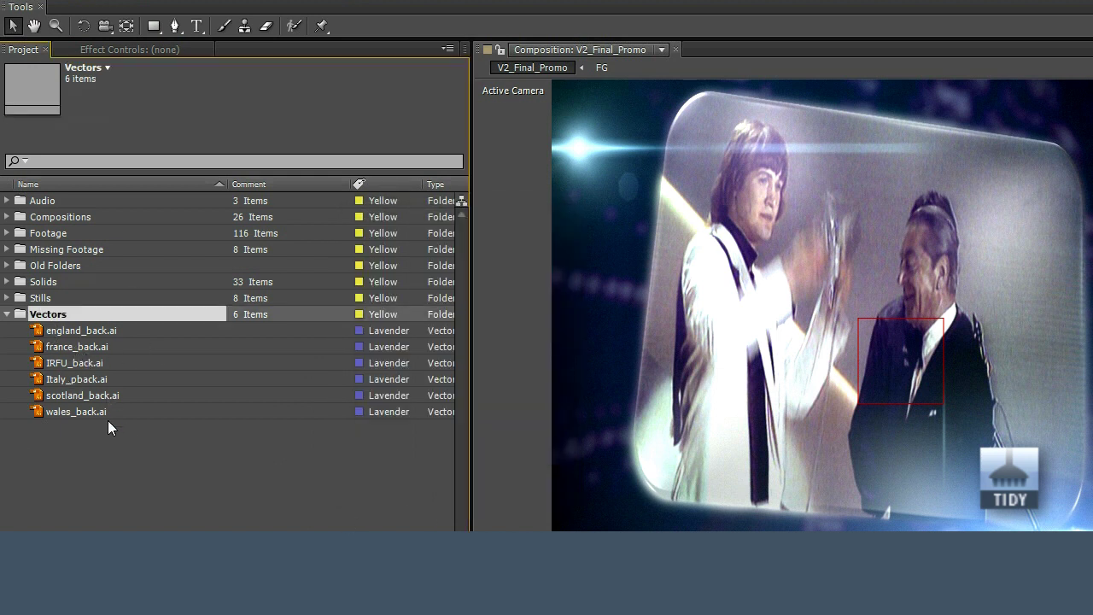
left_click(38, 284)
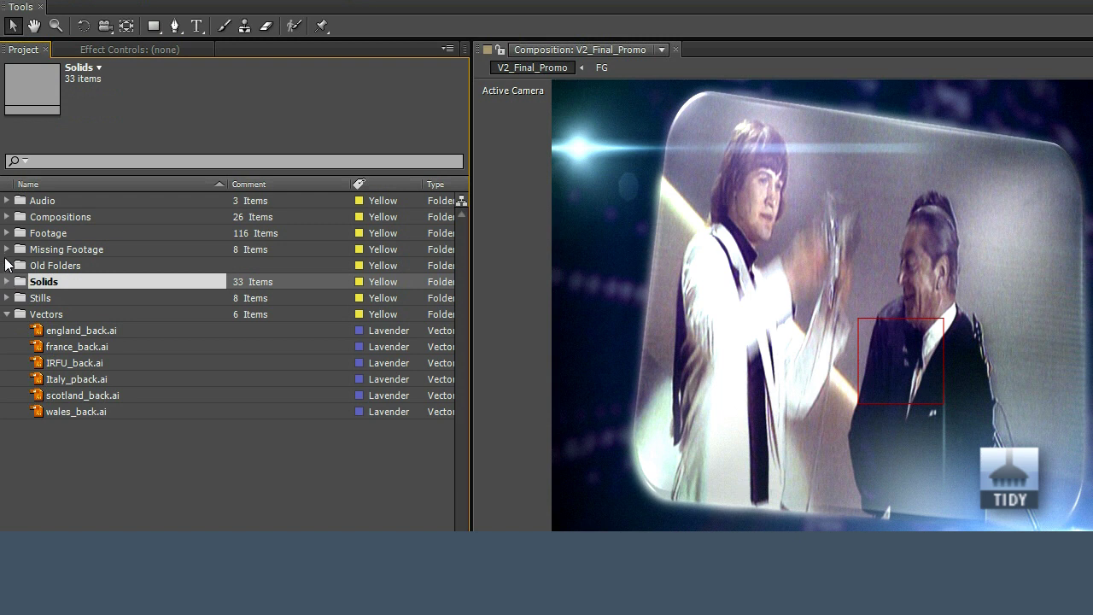
left_click(7, 249)
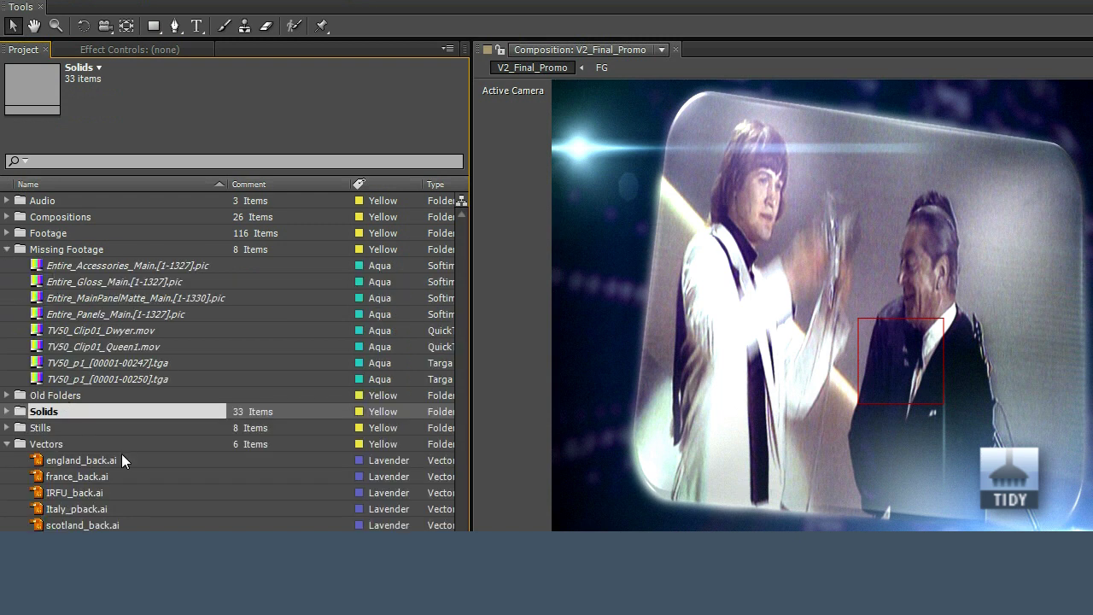
left_click(95, 266)
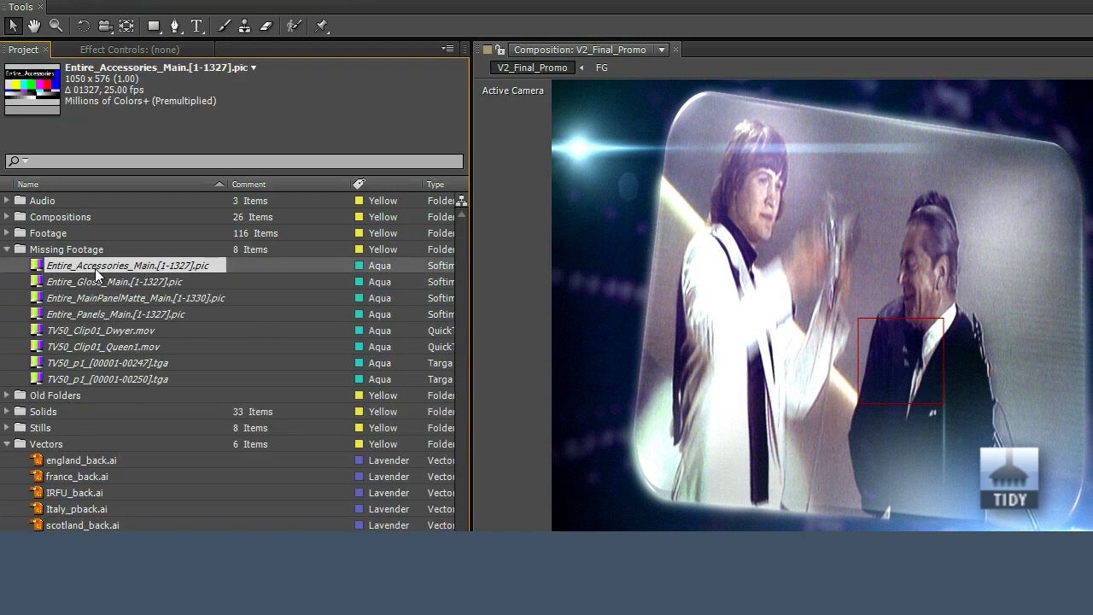
key("ctrl+h")
left_click_drag(565, 31, 531, 87)
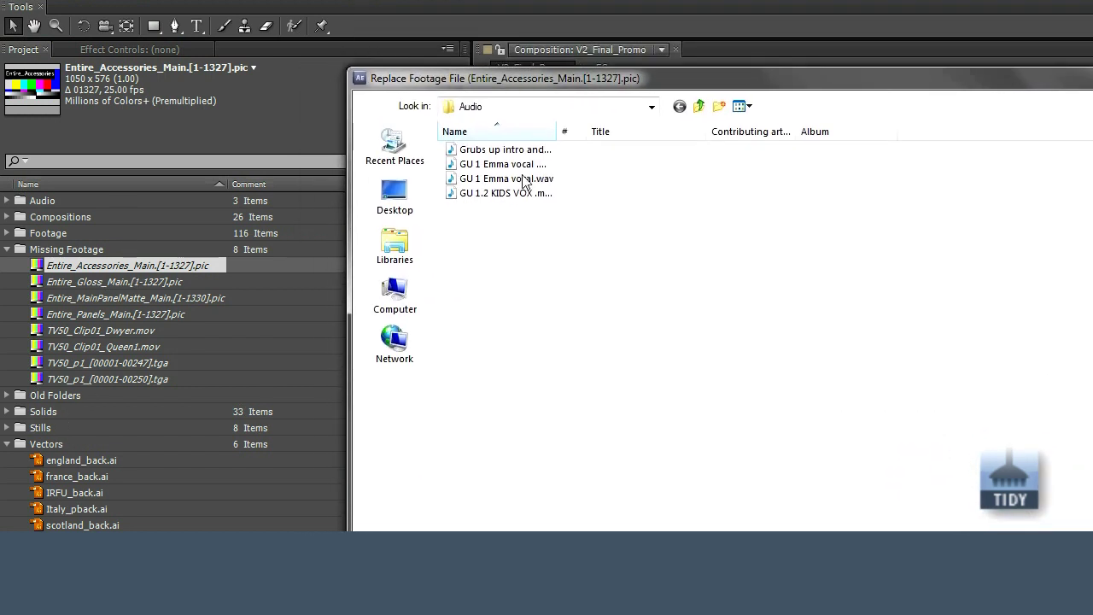
Cancel the Replace Footage File dialog
key("Escape")
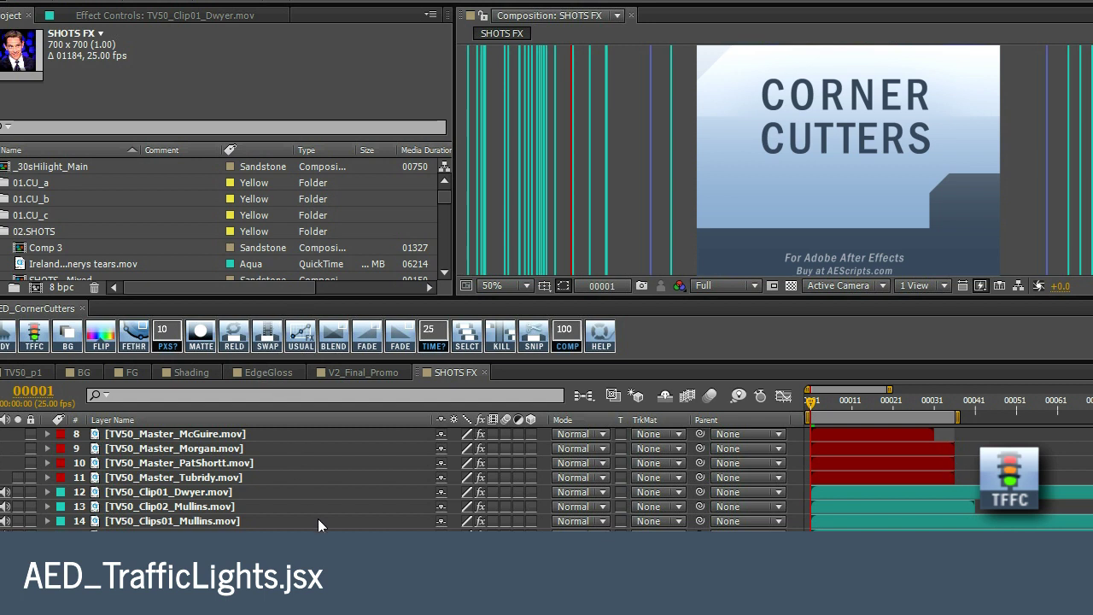
Step the Dwyer layer through NOT DONE, IN PROGRESS and DONE via TFFC, then select all layers
left_click(159, 494)
left_click(35, 334)
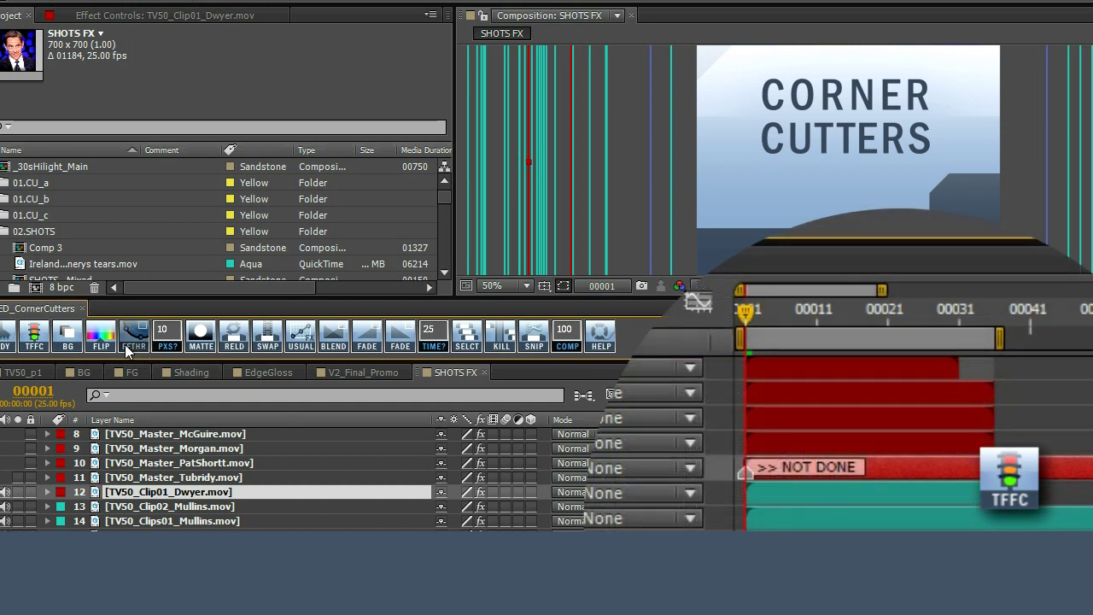
left_click(38, 340)
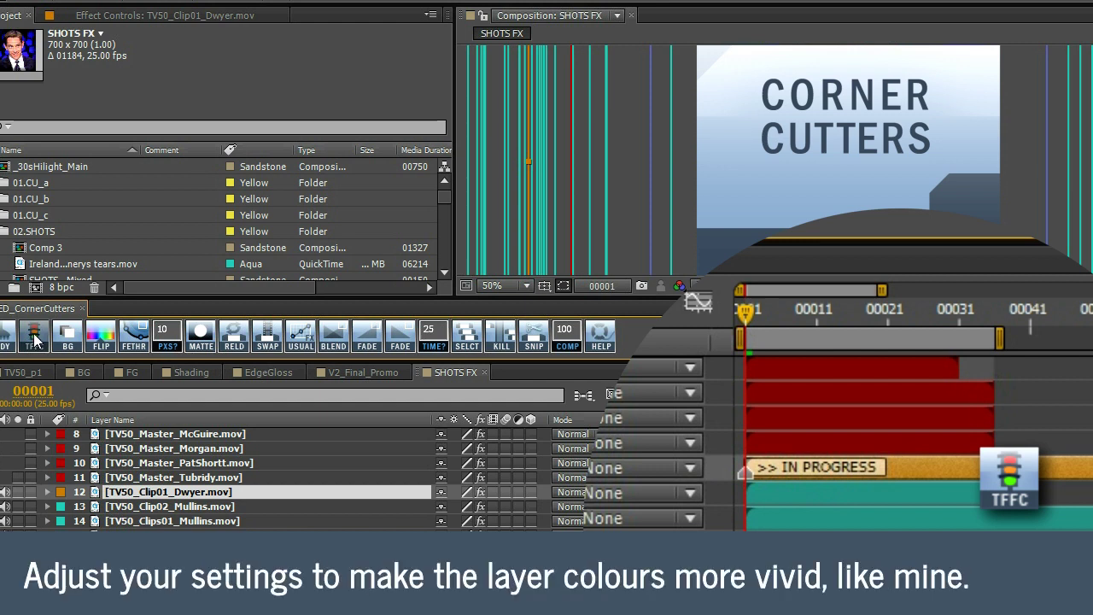
left_click(35, 340)
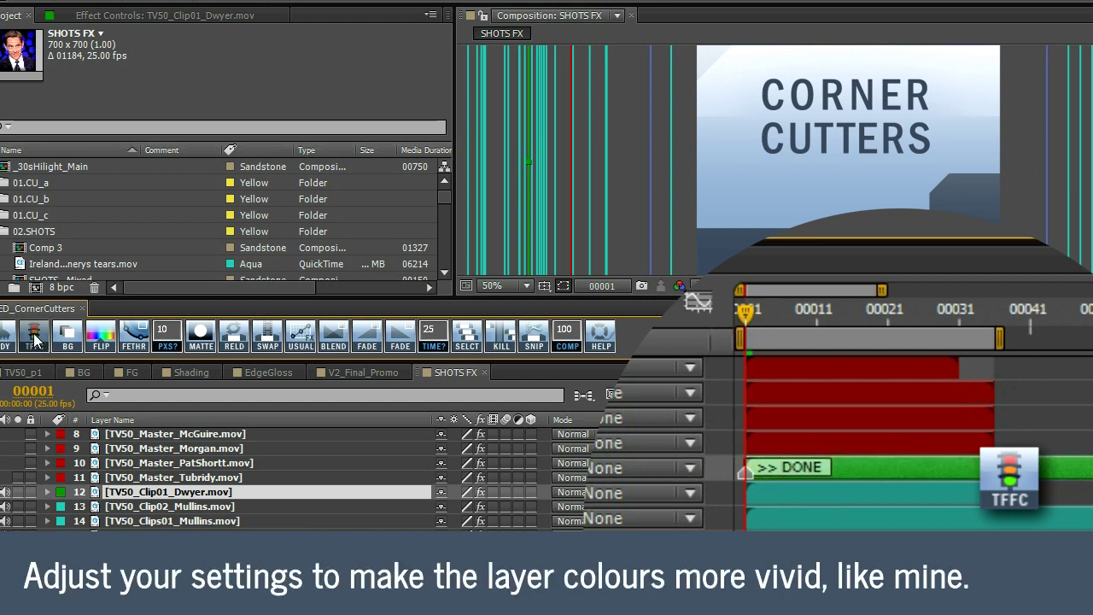
left_click(34, 340)
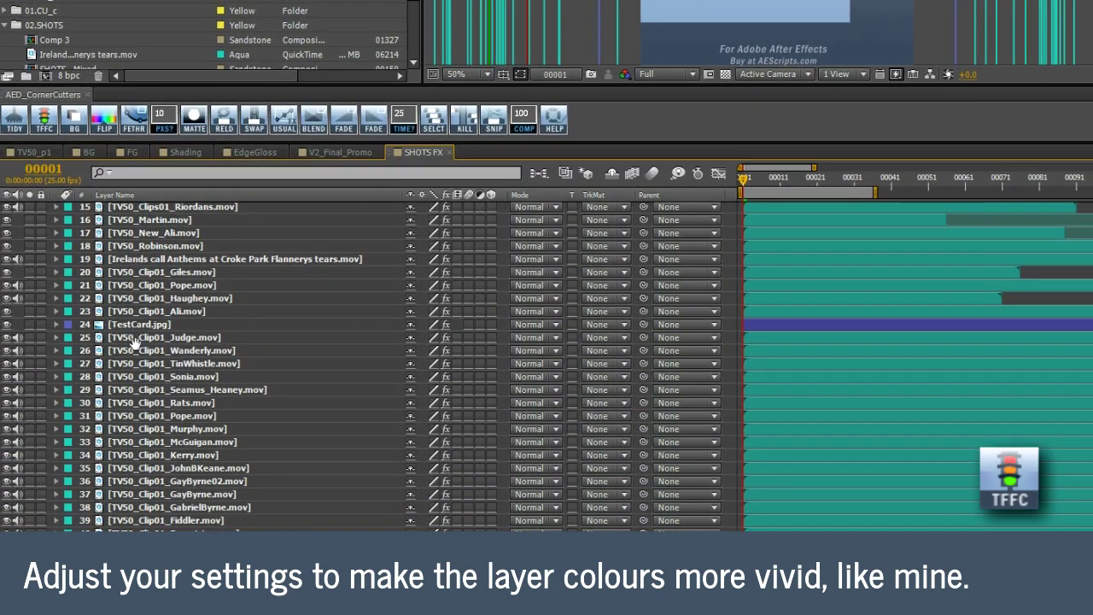
scroll(136, 401, "up", 5)
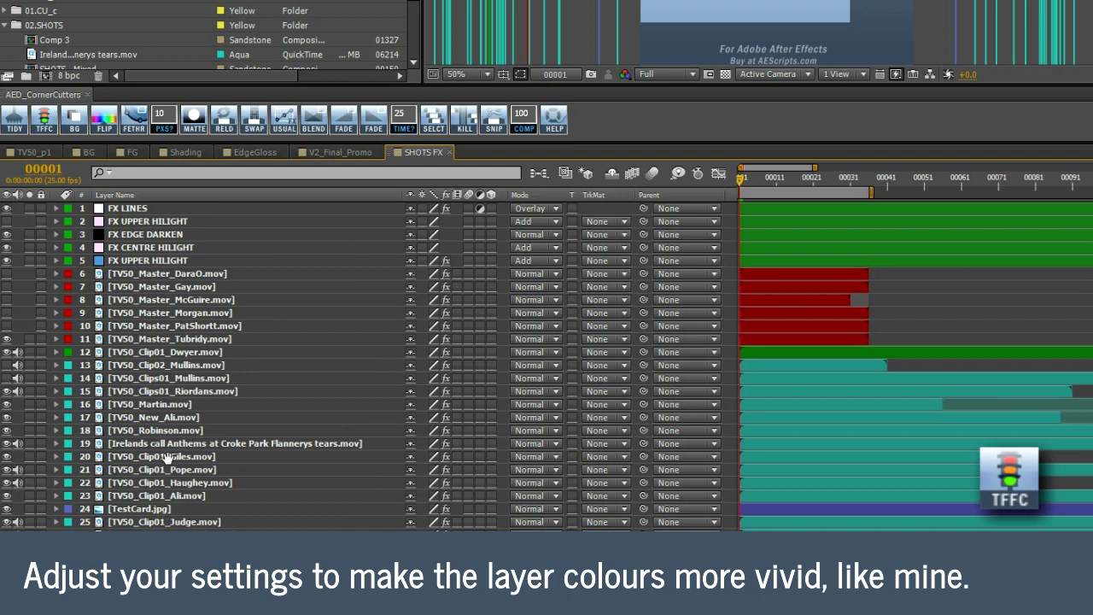
scroll(755, 347, "down", 4)
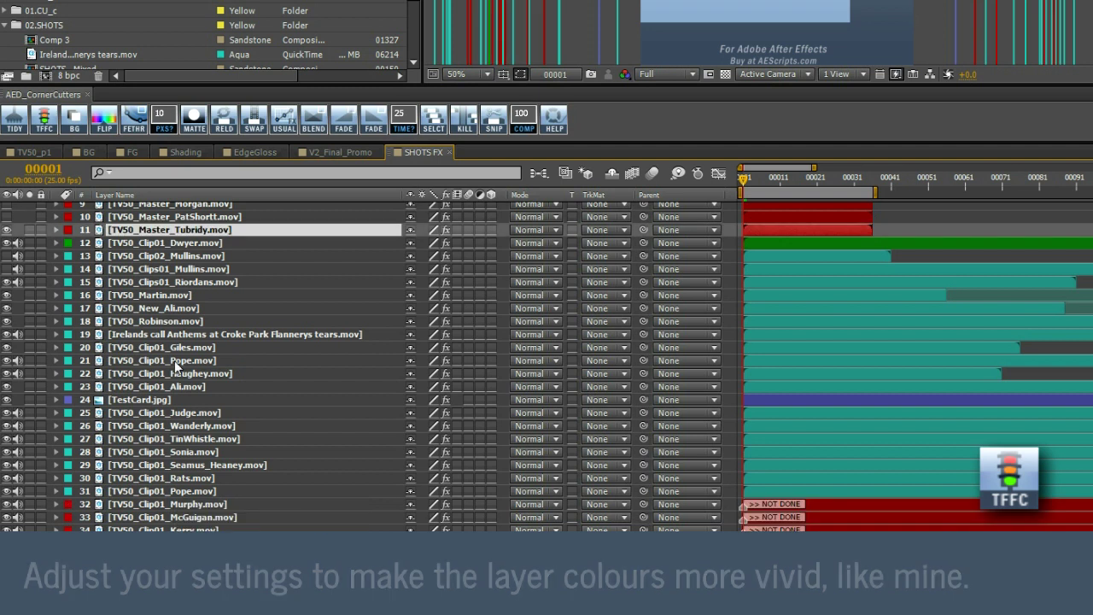
key("ctrl+a")
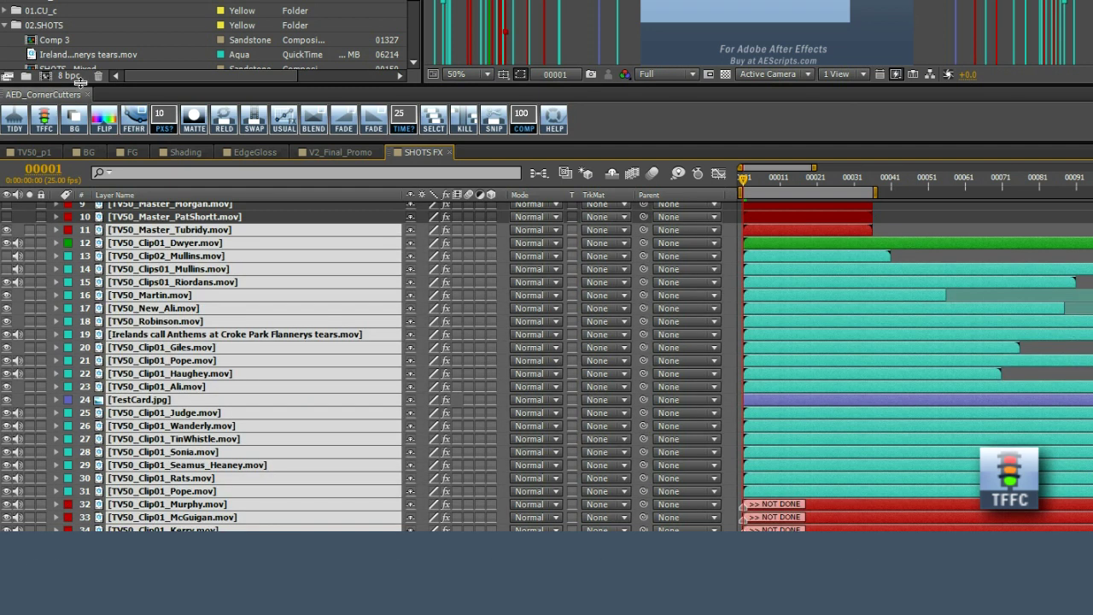
Mark the selected layers NOT DONE, then set Kerry layer 34 to IN PROGRESS
left_click(43, 119)
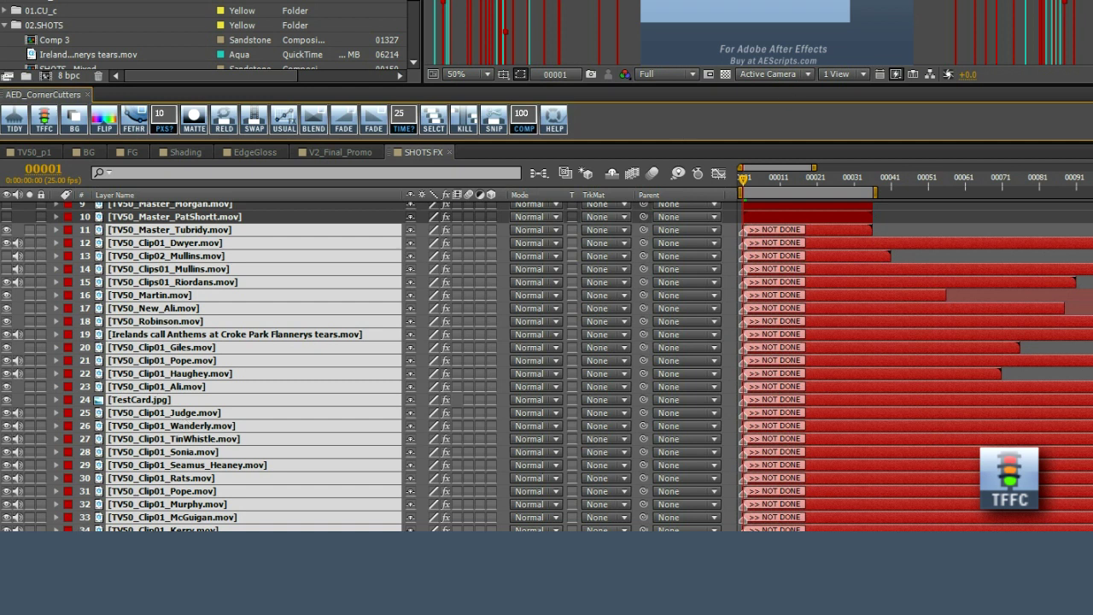
key("ctrl+shift+a")
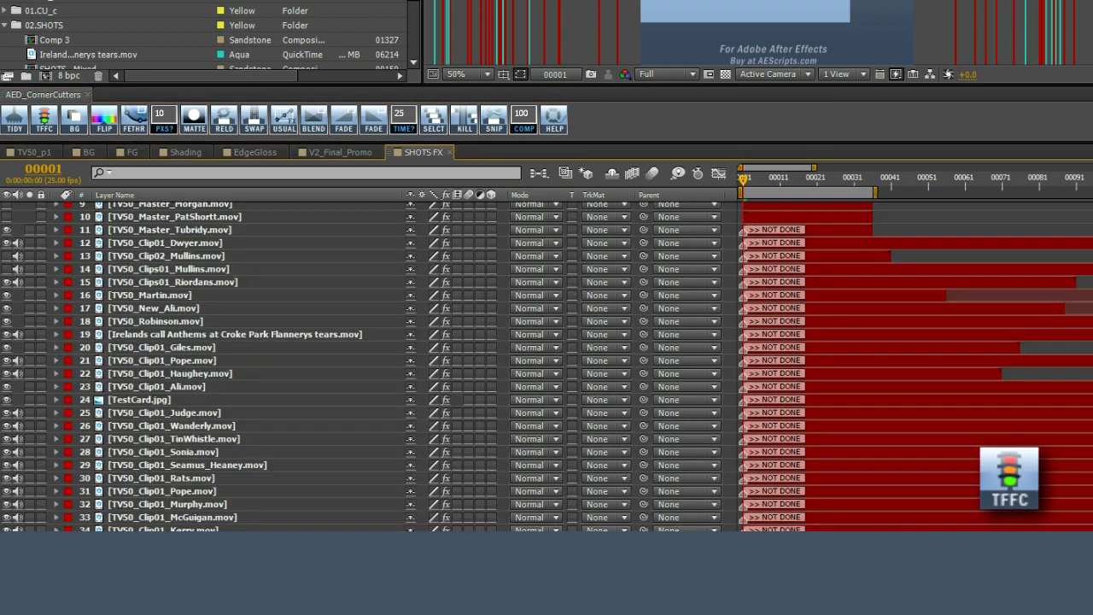
left_click(162, 530)
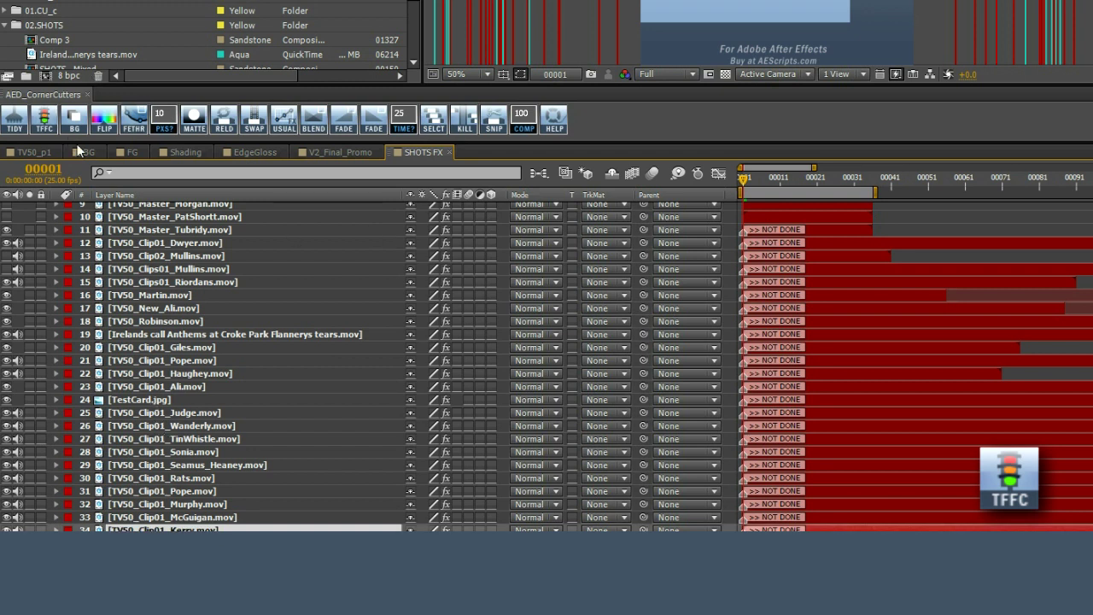
left_click(47, 121)
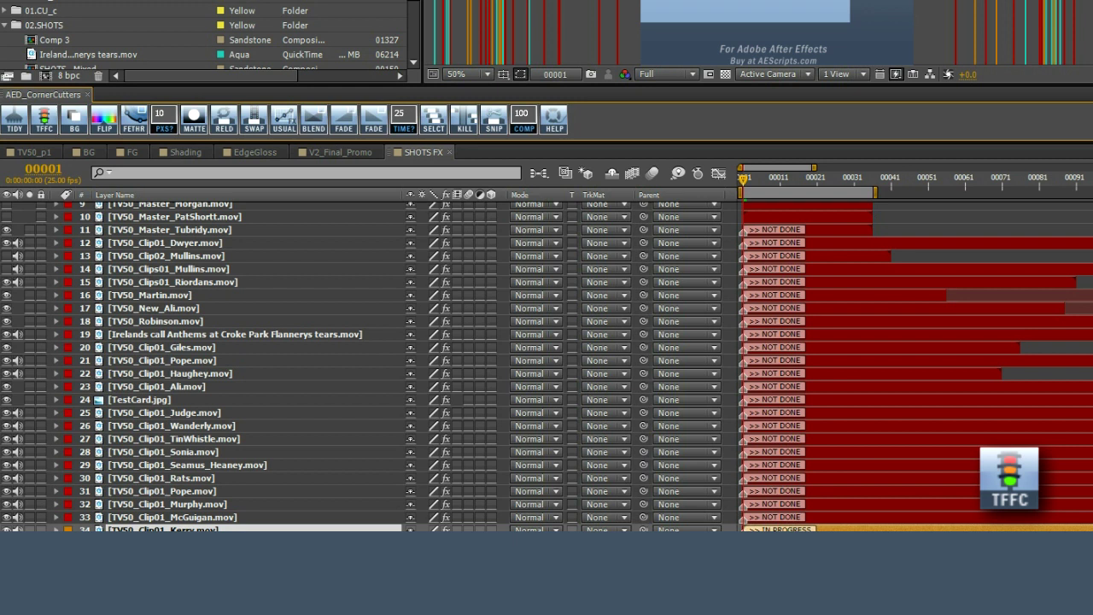
Mark layers 10 to 33, excluding New_Ali, as IN PROGRESS
left_click(162, 218)
left_click(163, 519, "shift")
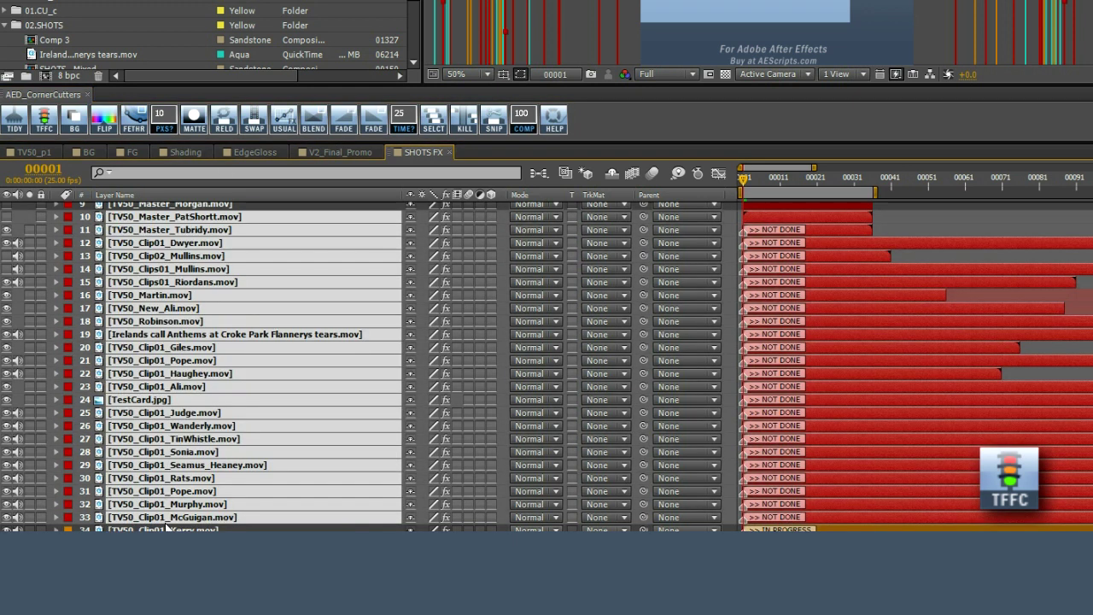
left_click(167, 308, "ctrl")
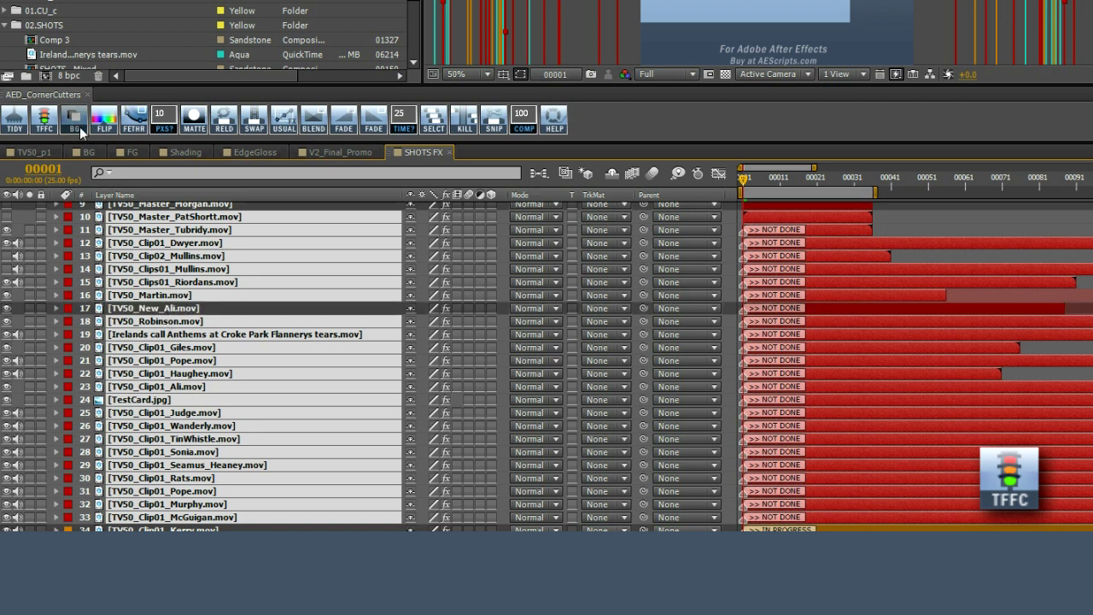
left_click(44, 118)
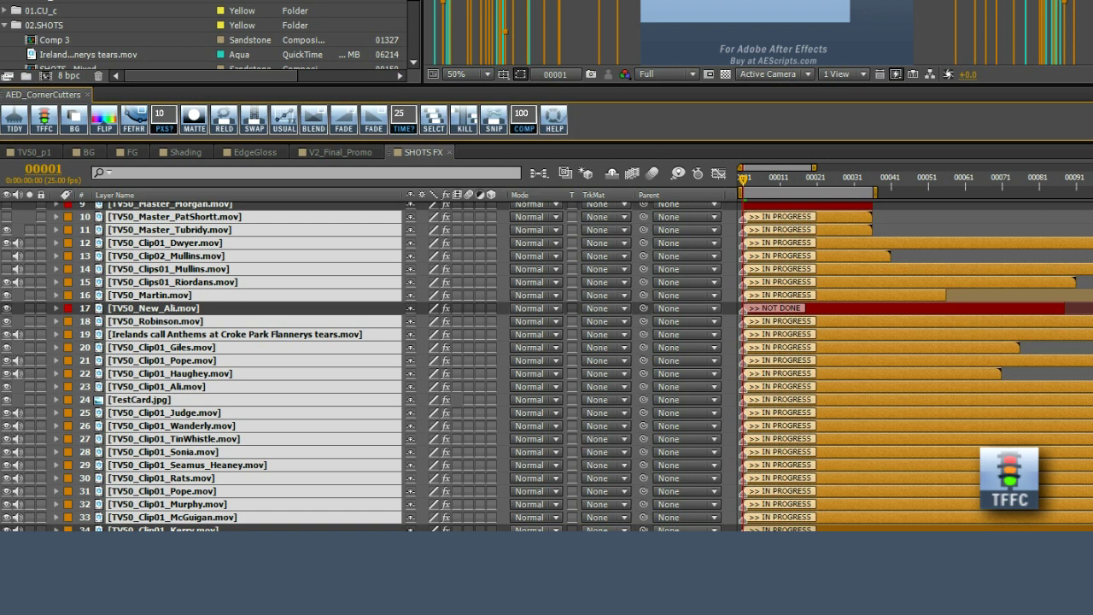
Mark layers 20 through 34 as DONE, then select layers 11 to 19
key("F2")
left_click(172, 347, "shift")
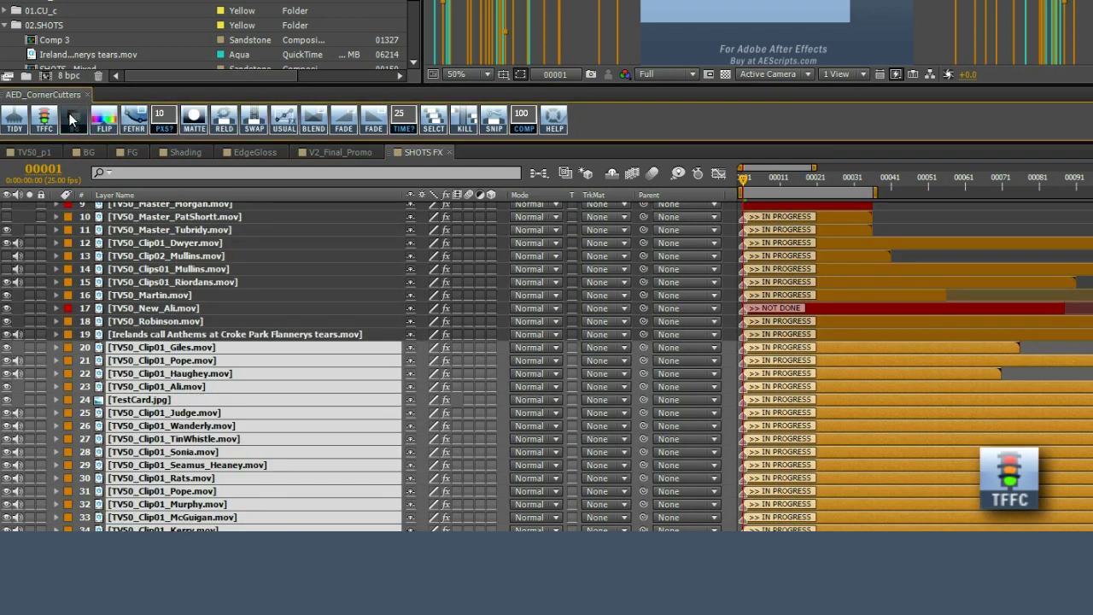
left_click(44, 125)
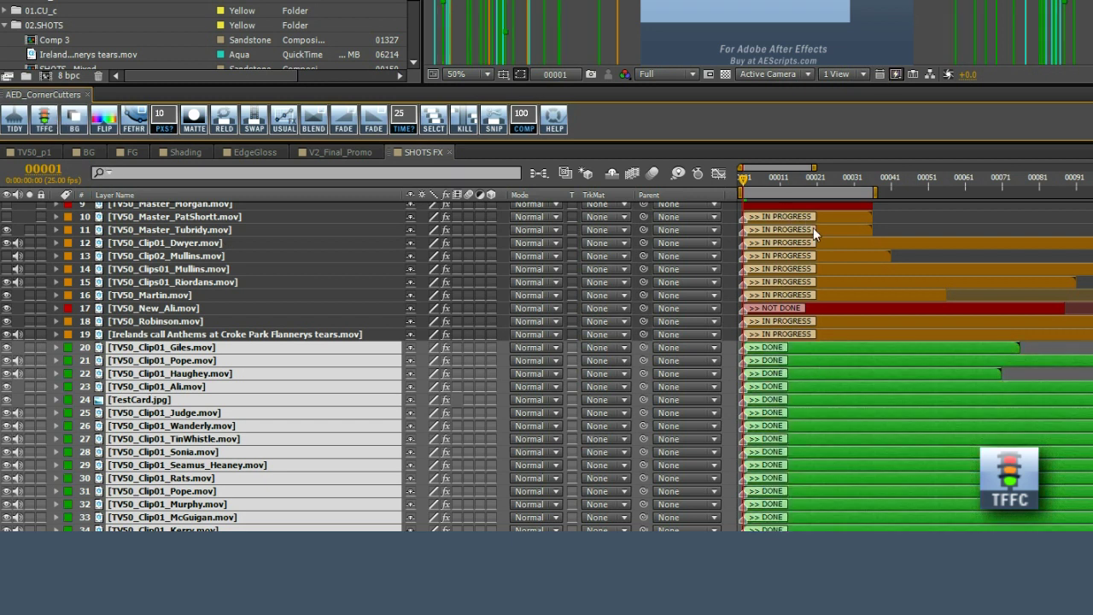
left_click(214, 325)
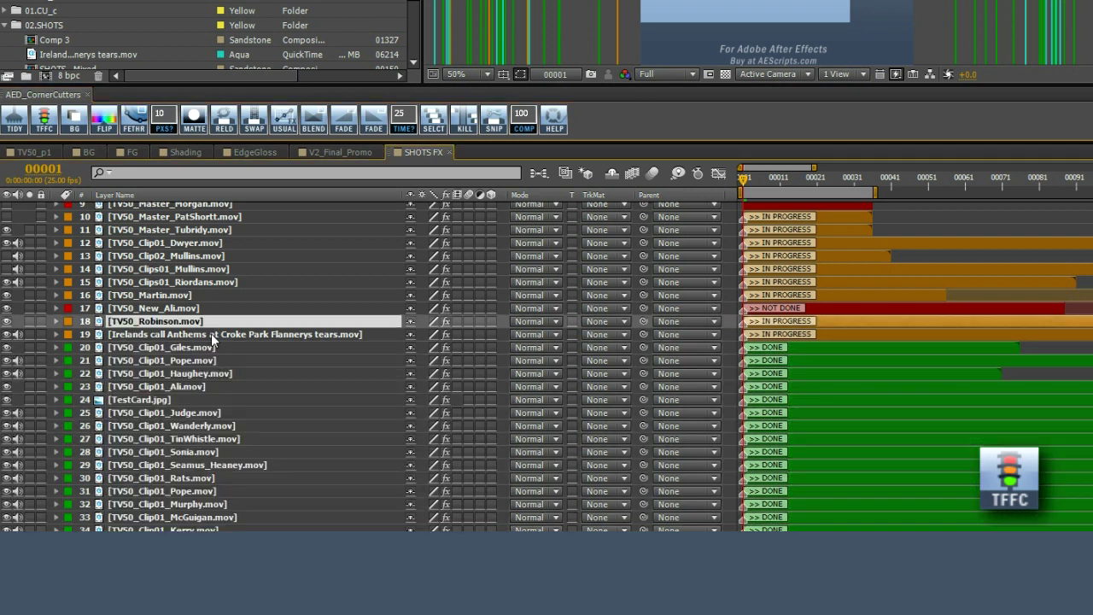
left_click(195, 334)
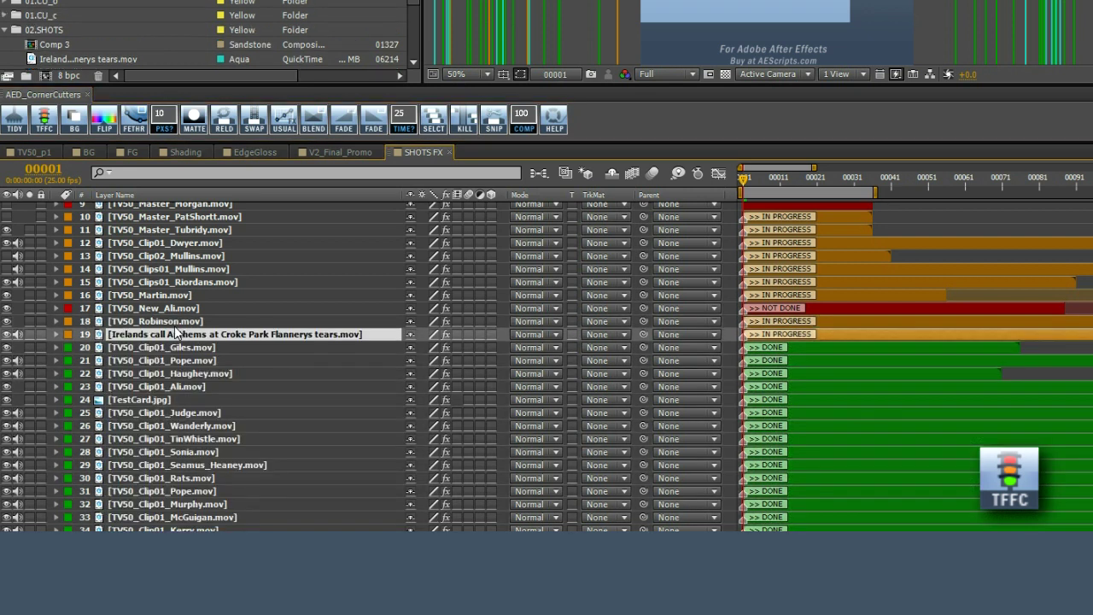
left_click(188, 229, "shift")
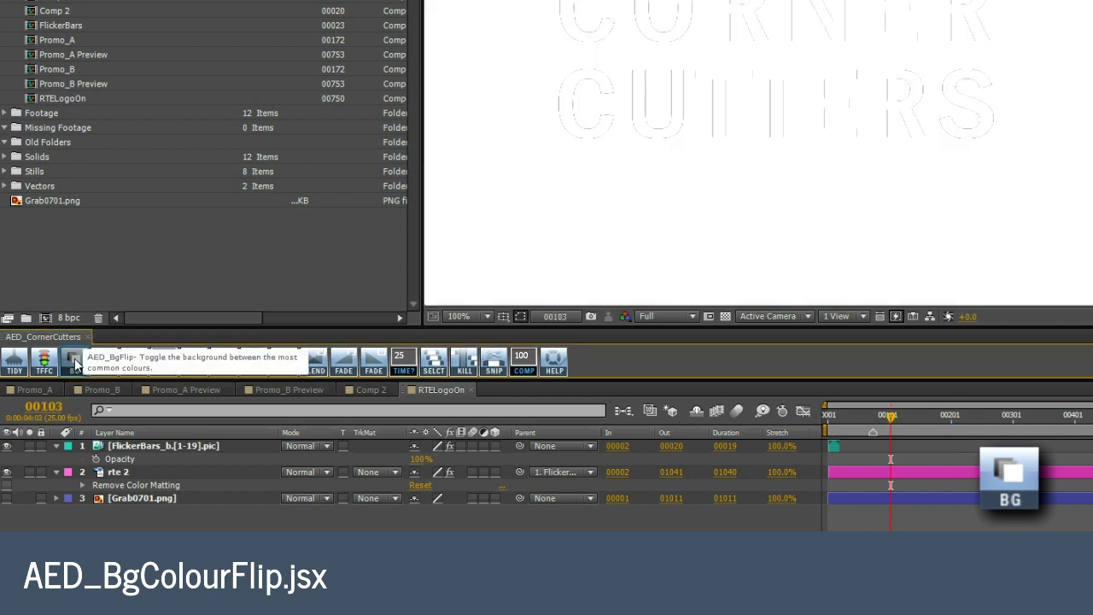
Cycle the RTELogoOn comp background through grey, black and white with the BG button
left_click(74, 363)
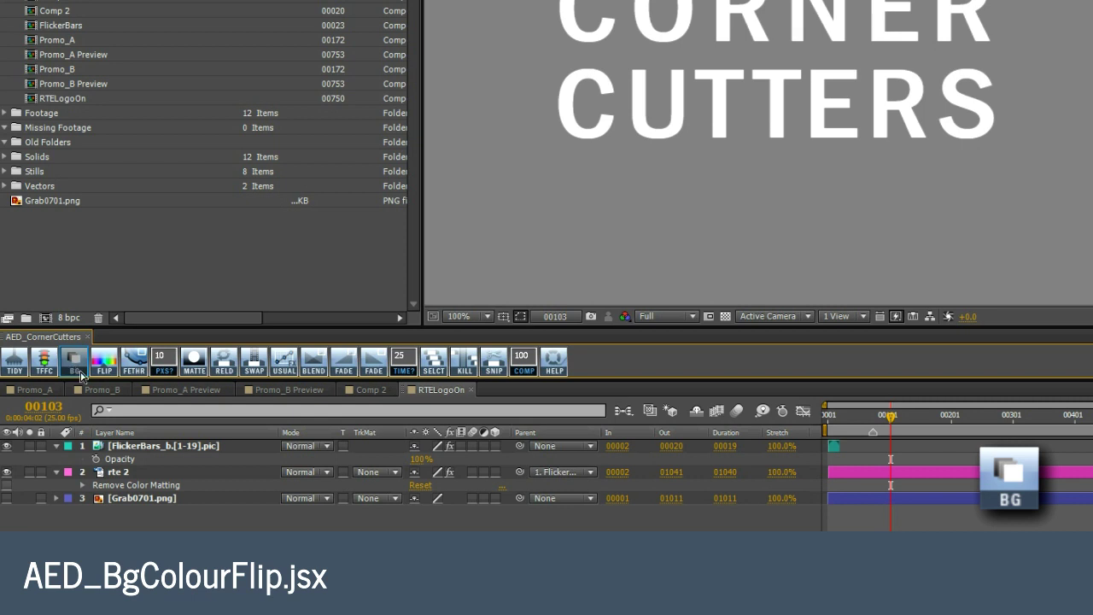
left_click(73, 364)
left_click(73, 360)
left_click(73, 360)
left_click(74, 364)
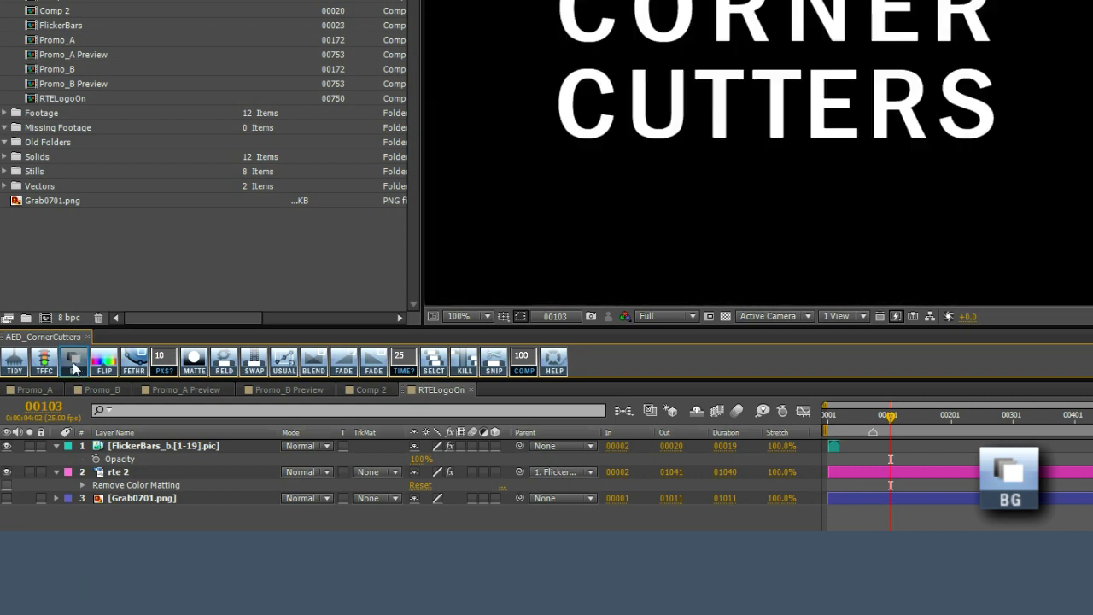
left_click(71, 362)
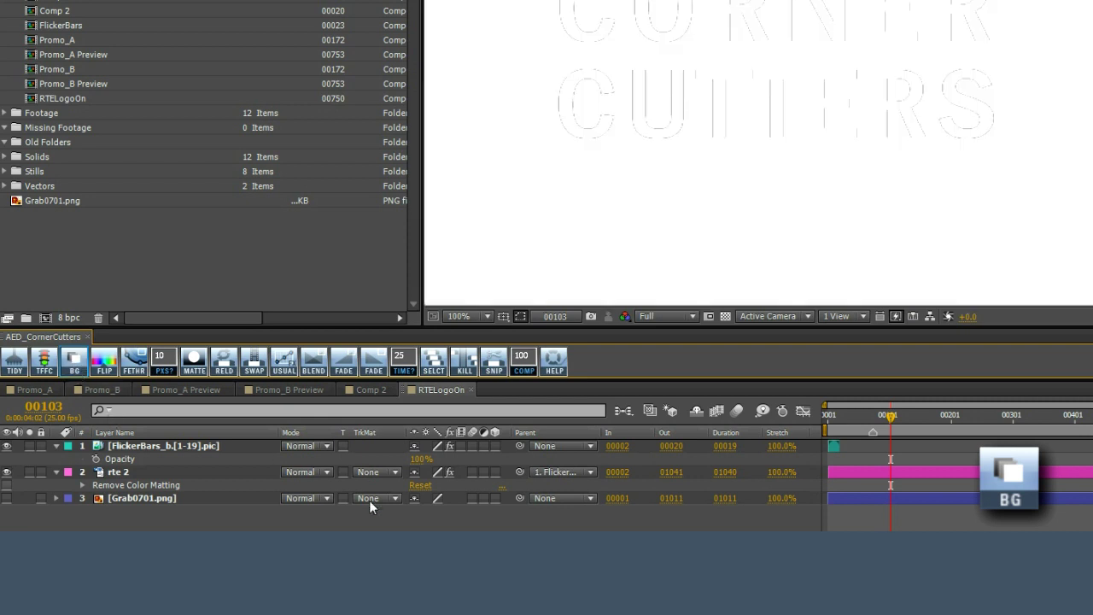
left_click(74, 363)
left_click(73, 363)
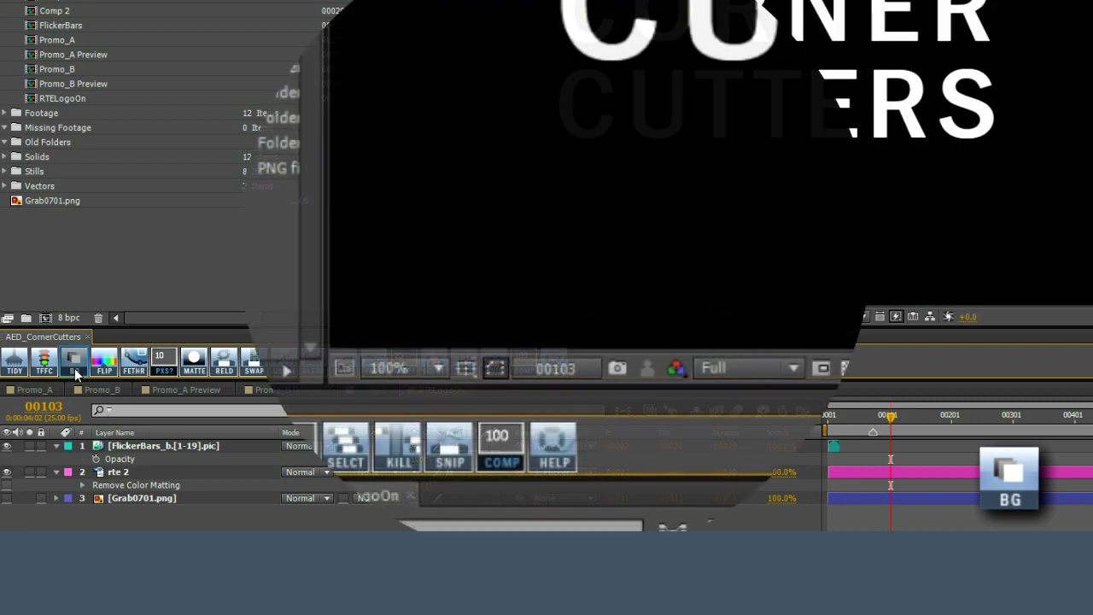
left_click(80, 372)
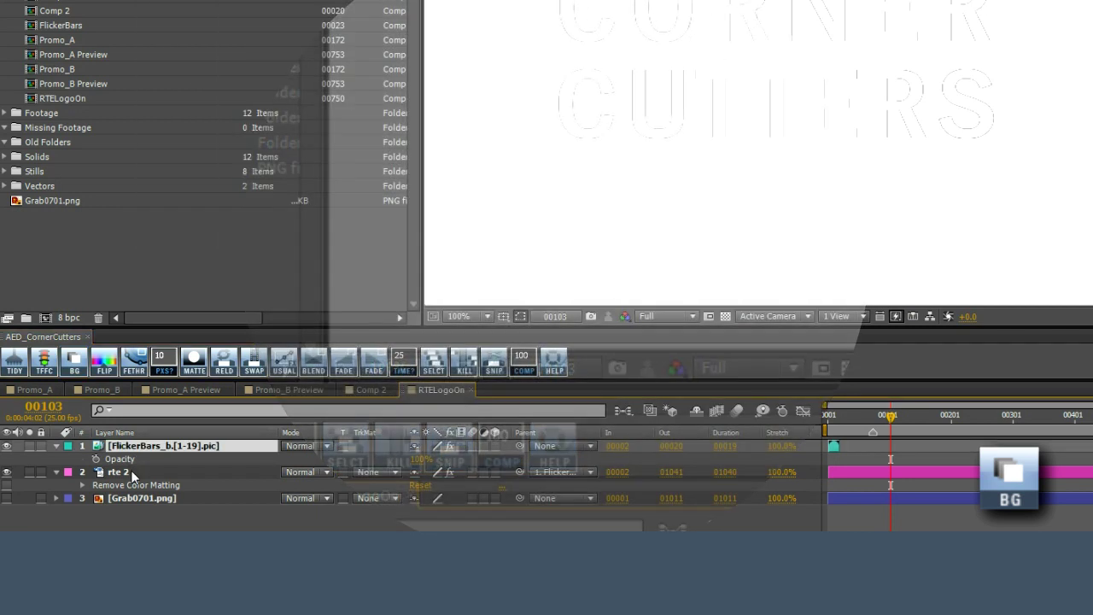
Select the Remove Color Matting effect and cycle the background again, ending on grey
key("Return")
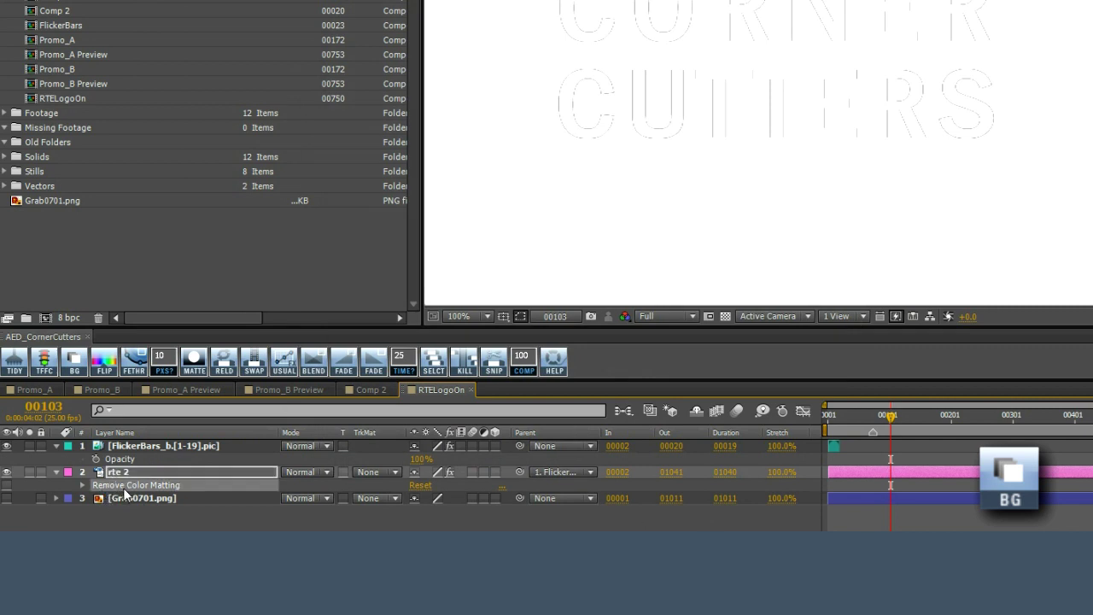
left_click(7, 485)
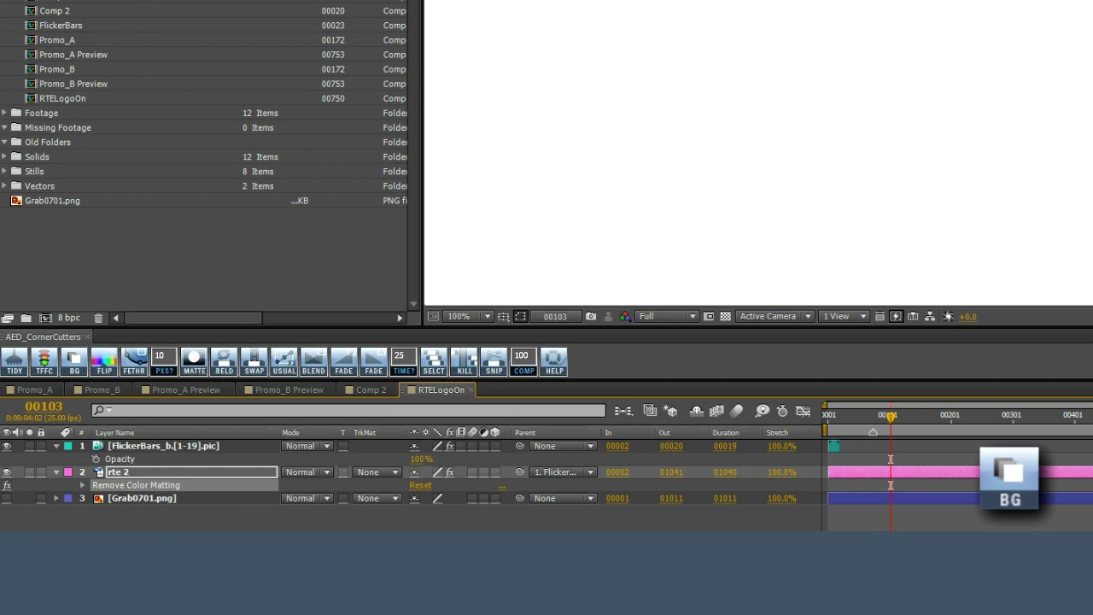
left_click(74, 362)
left_click(74, 371)
left_click(74, 372)
left_click(75, 371)
left_click(74, 373)
left_click(75, 373)
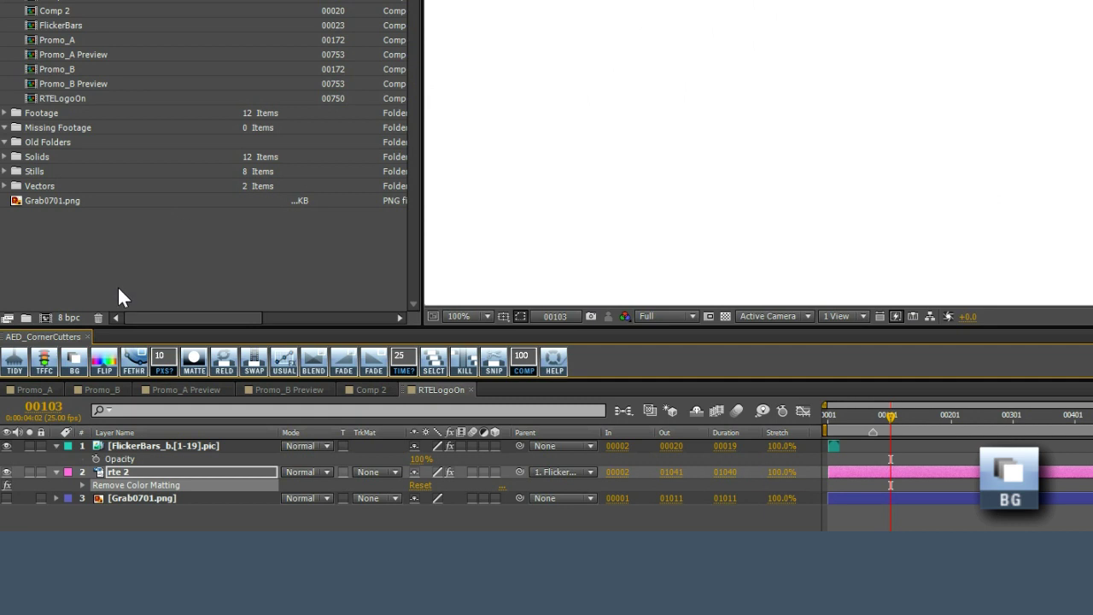
left_click(76, 362)
left_click(72, 363)
left_click(75, 366)
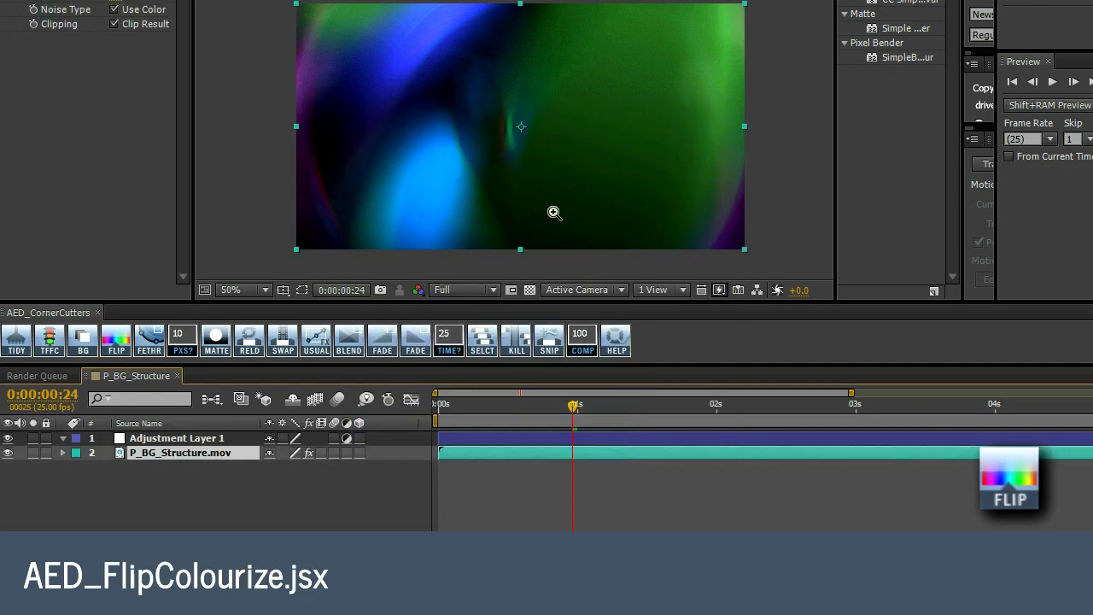
Apply FLIP to P_BG_Structure.mov, stepping its colourize tint hue through several rotations
left_click(186, 439)
left_click(190, 454)
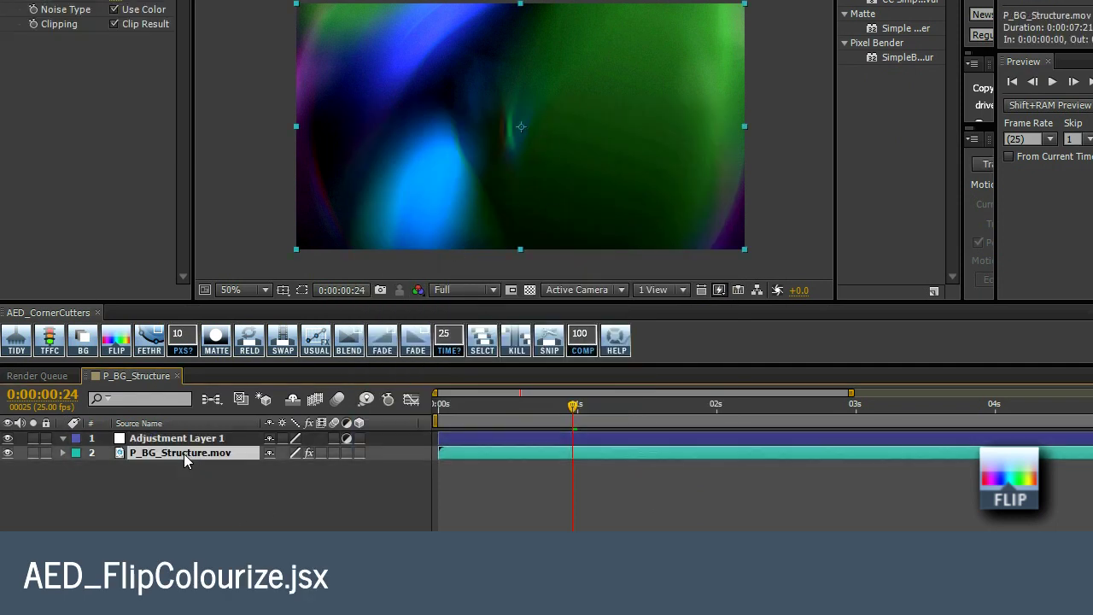
left_click(115, 350)
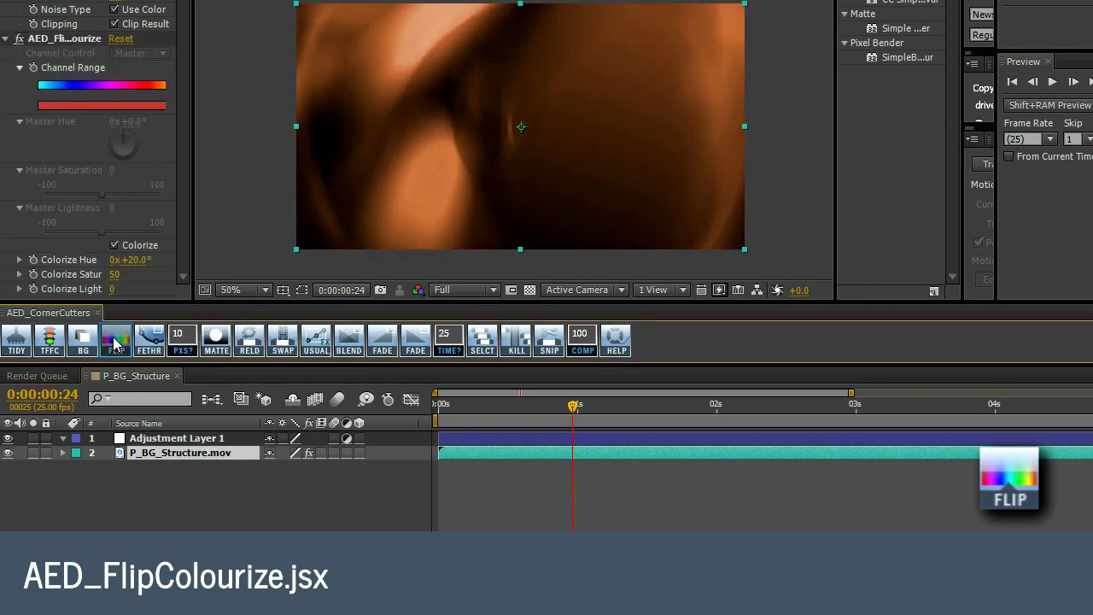
left_click(115, 343)
left_click(115, 343)
left_click(117, 346)
left_click(117, 346)
left_click(117, 346)
left_click(117, 346)
left_click(117, 346)
left_click(117, 345)
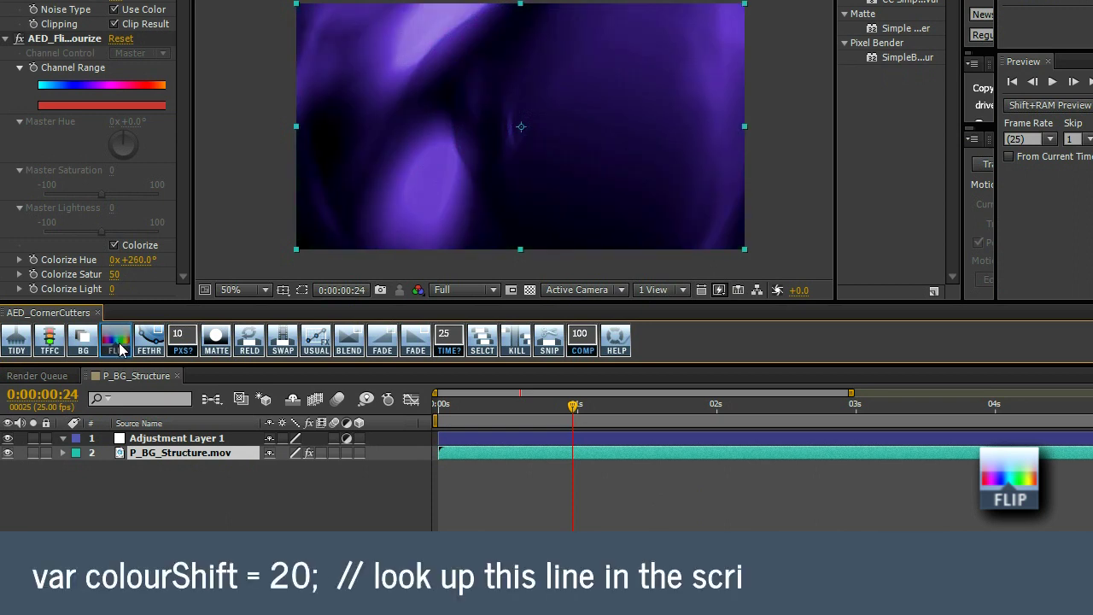
left_click(117, 346)
left_click(117, 346)
left_click(119, 346)
left_click(120, 348)
left_click(120, 348)
left_click(120, 350)
left_click(120, 350)
left_click(120, 352)
left_click(120, 351)
left_click(121, 351)
left_click(120, 349)
left_click(120, 350)
left_click(119, 348)
left_click(120, 348)
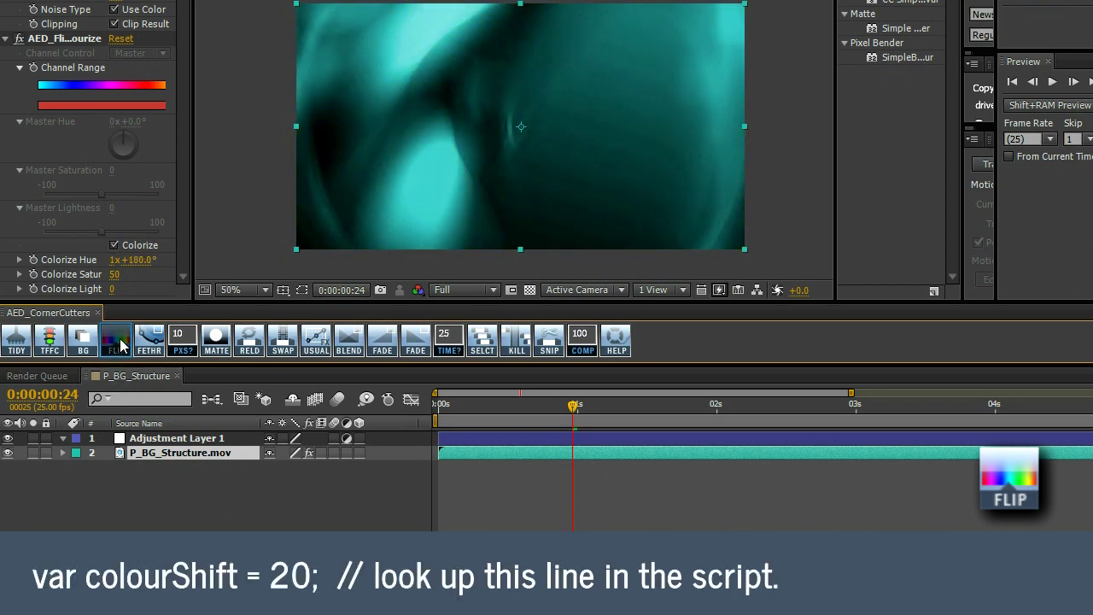
left_click(119, 346)
left_click(119, 345)
left_click(120, 347)
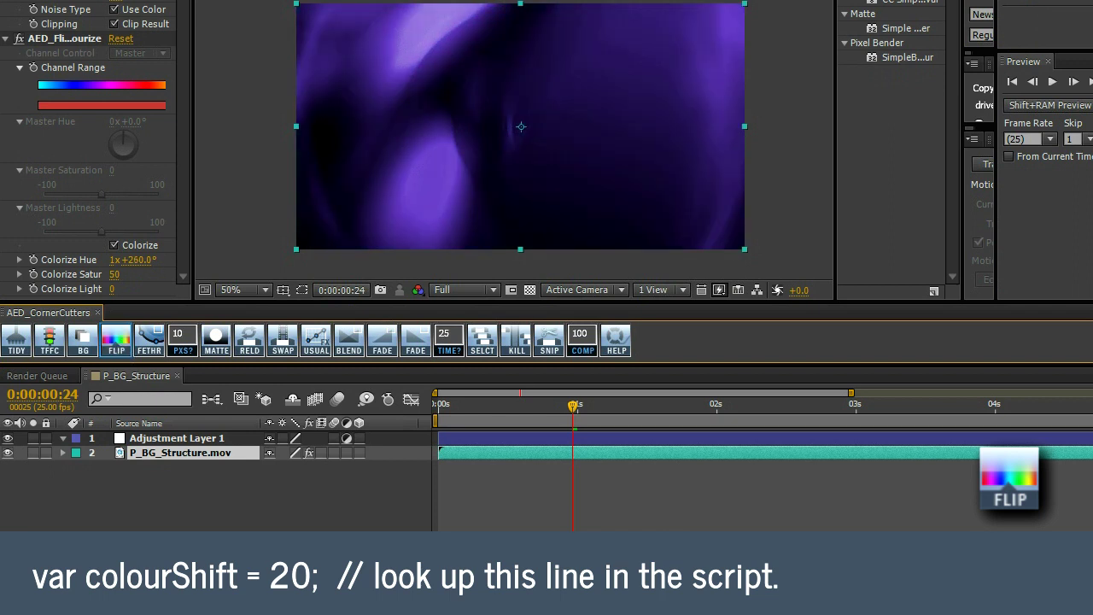
Delete the AED_FlipColourize effect from the footage layer and select Adjustment Layer 1
left_click(190, 504)
left_click(187, 455)
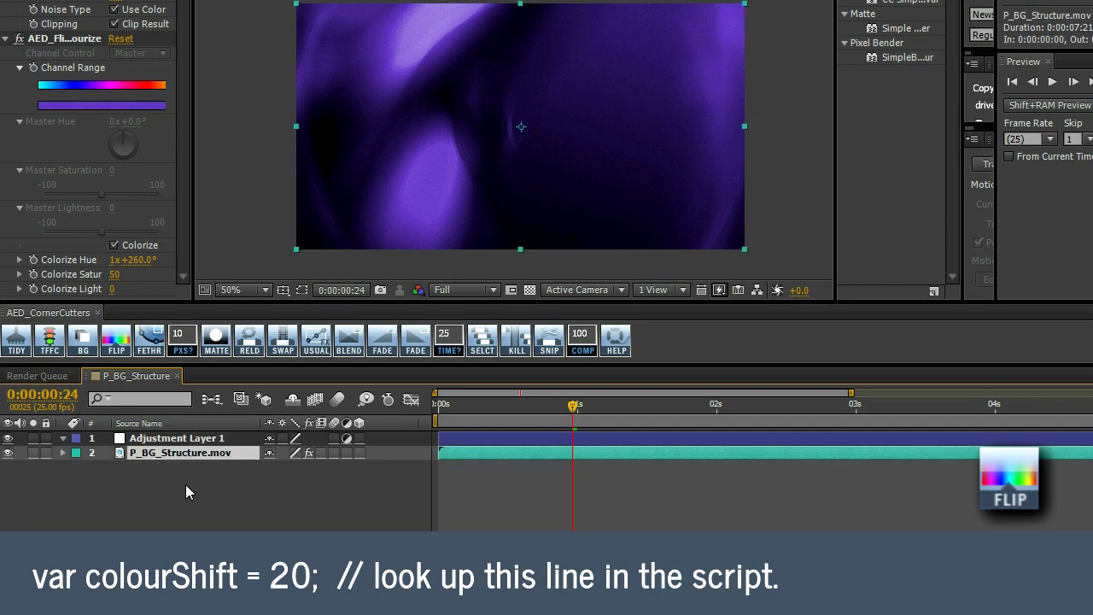
key("e")
left_click(125, 484)
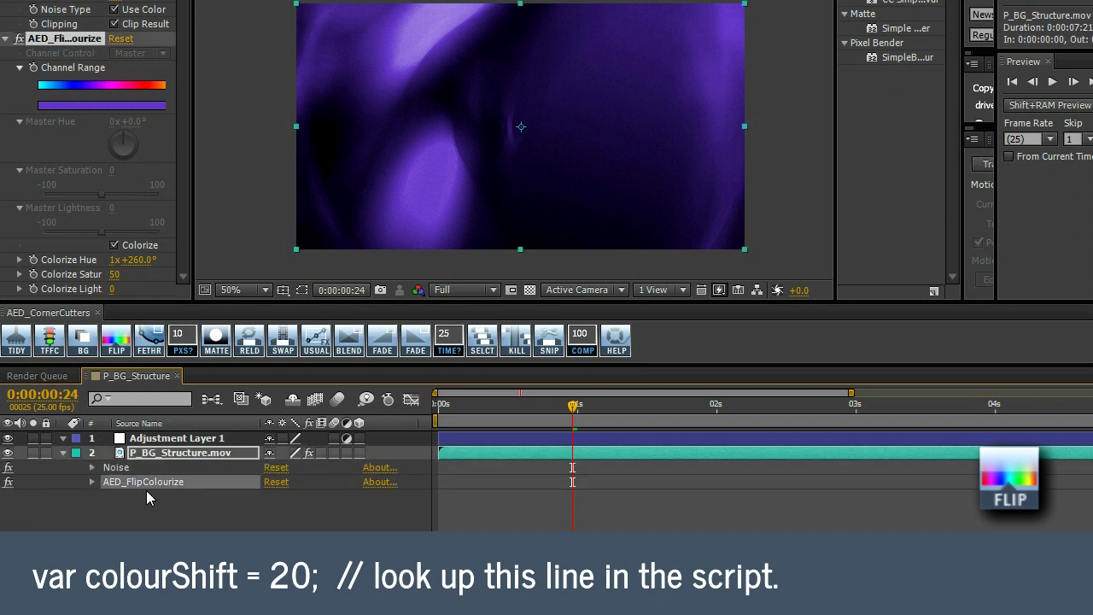
key("Delete")
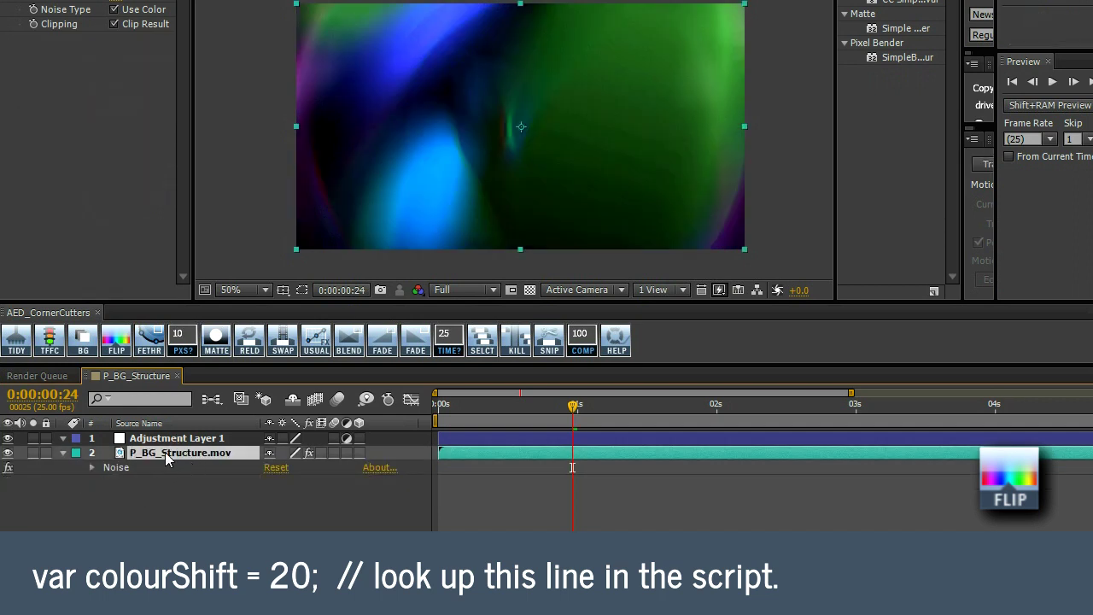
left_click(171, 441)
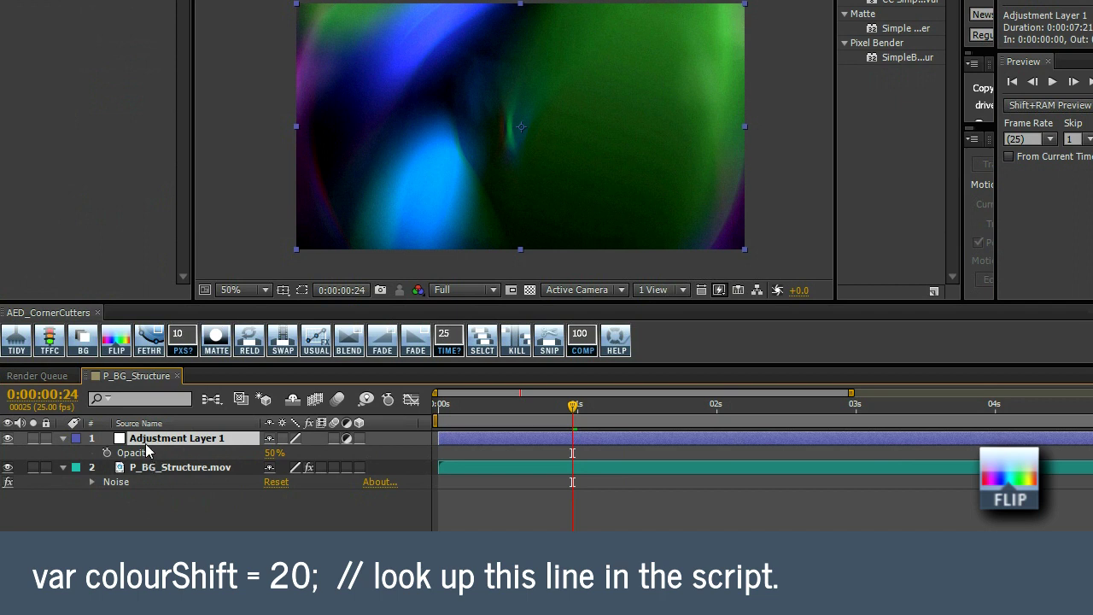
Apply FLIP to Adjustment Layer 1, stepping Colorize Hue to 1x+320° for a purple cast
left_click(117, 344)
left_click(117, 344)
left_click(118, 342)
left_click(117, 344)
left_click(118, 345)
left_click(119, 346)
left_click(119, 345)
left_click(120, 345)
left_click(121, 343)
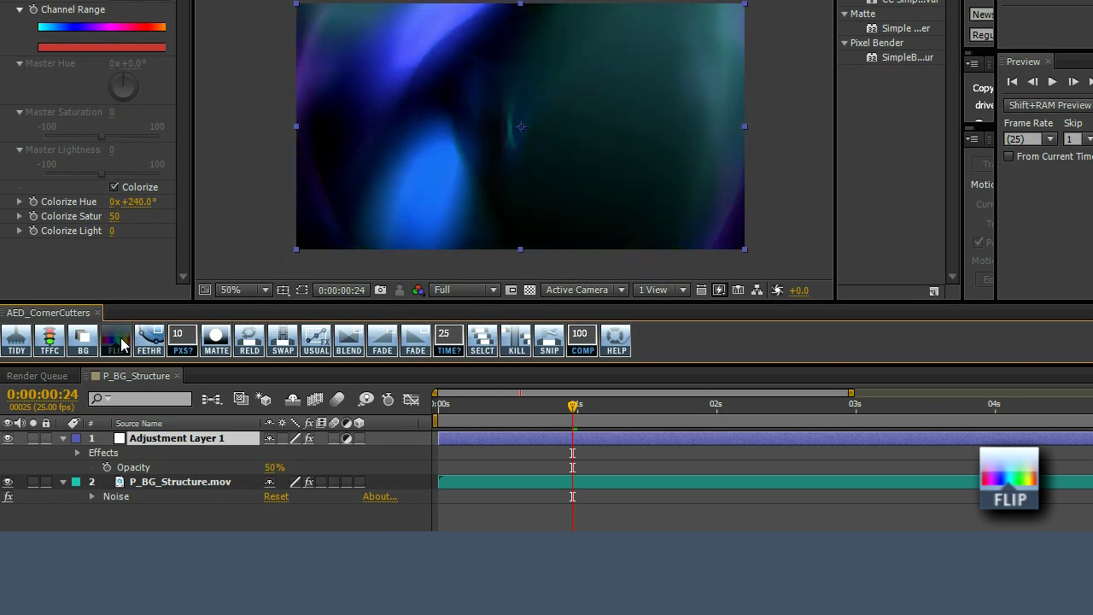
left_click(122, 343)
left_click(121, 344)
left_click(122, 344)
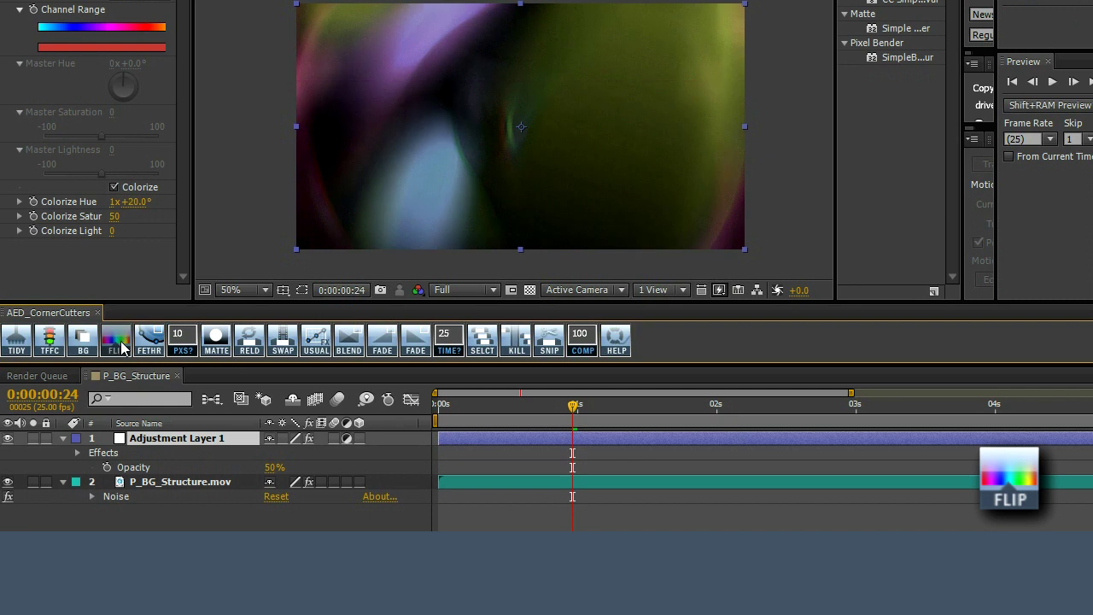
left_click(122, 345)
left_click(122, 345)
left_click(122, 345)
left_click(122, 345)
left_click(122, 345)
left_click(121, 345)
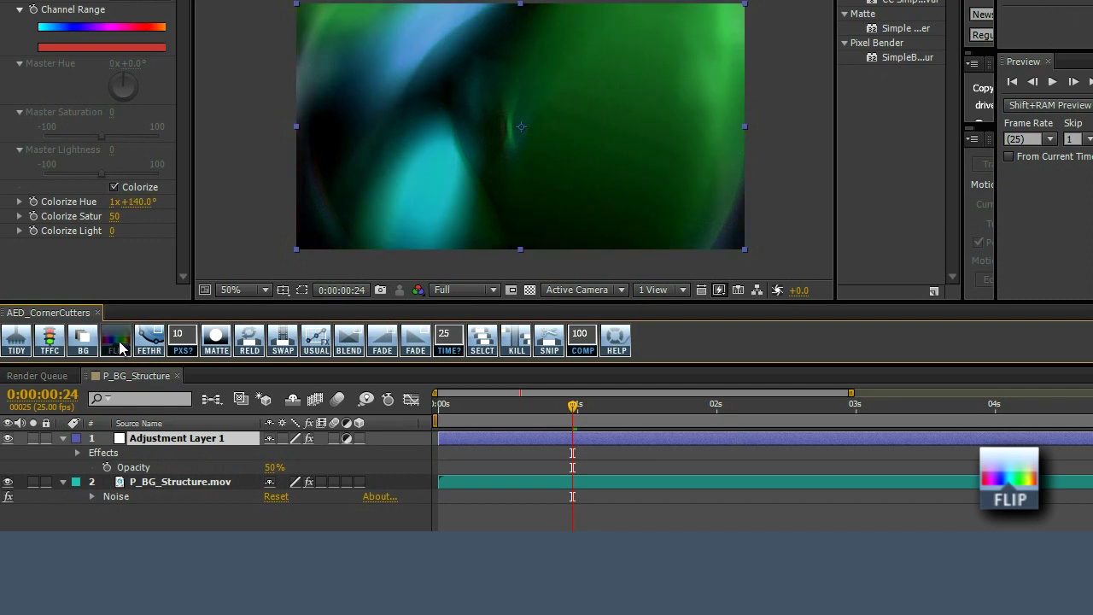
left_click(121, 345)
left_click(121, 345)
left_click(122, 345)
left_click(121, 345)
left_click(123, 346)
left_click(129, 348)
left_click(131, 350)
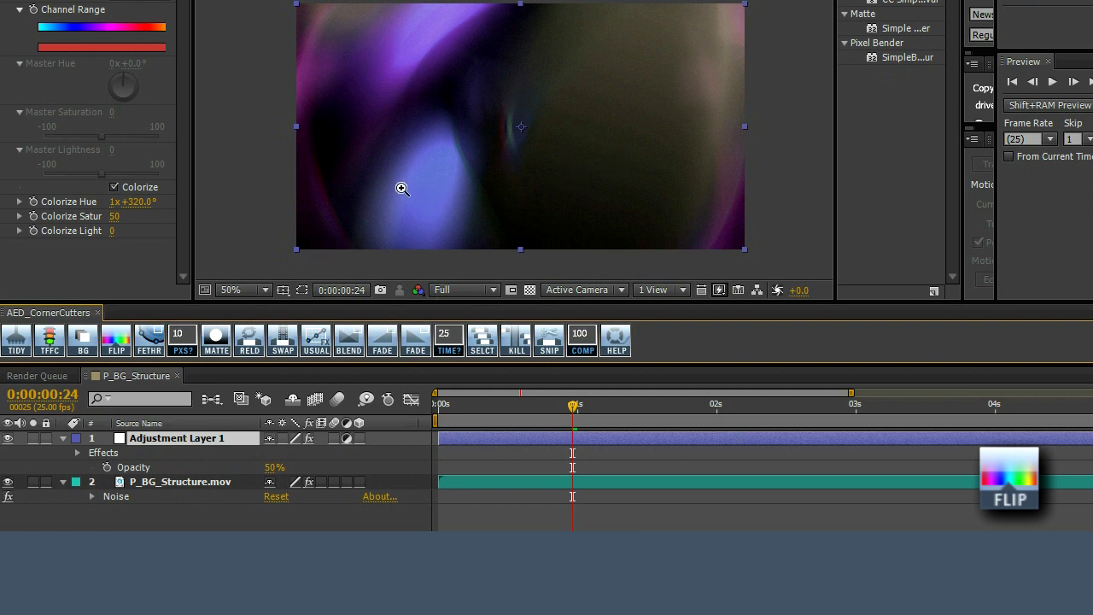
key("F2")
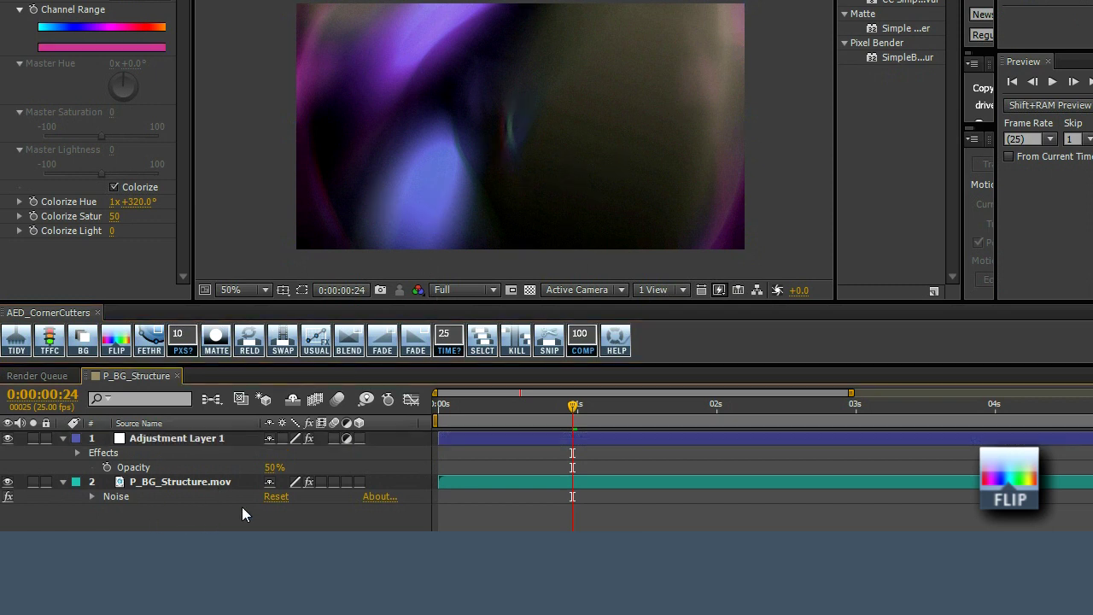
key("ctrl+y")
Create a new deep royal blue solid, Deep Royal Blue Solid 1
left_click(606, 251)
left_click(482, 292)
left_click(651, 230)
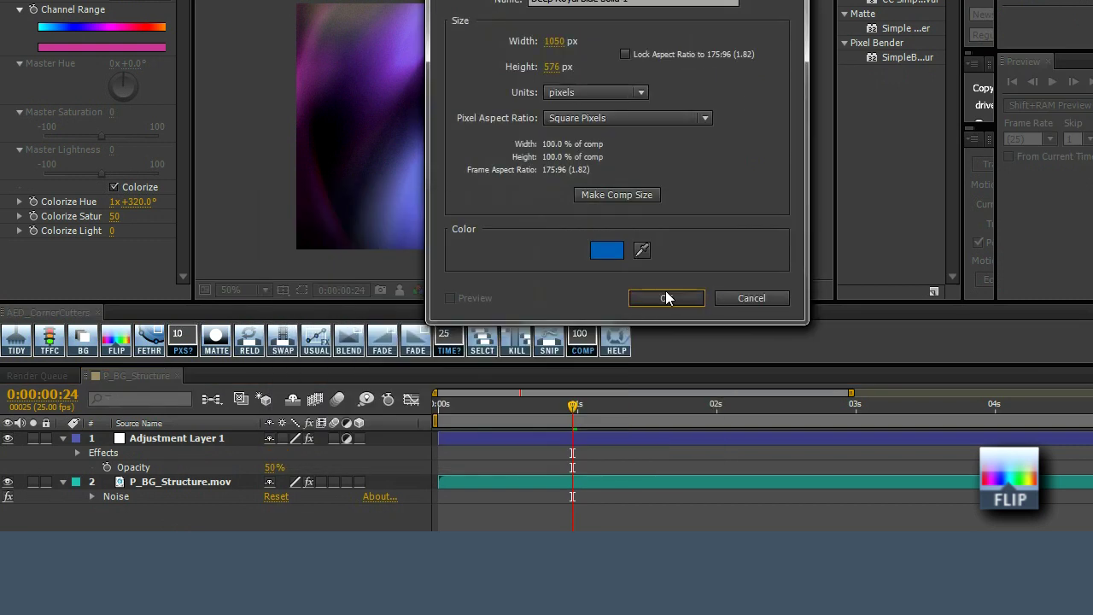
left_click(665, 294)
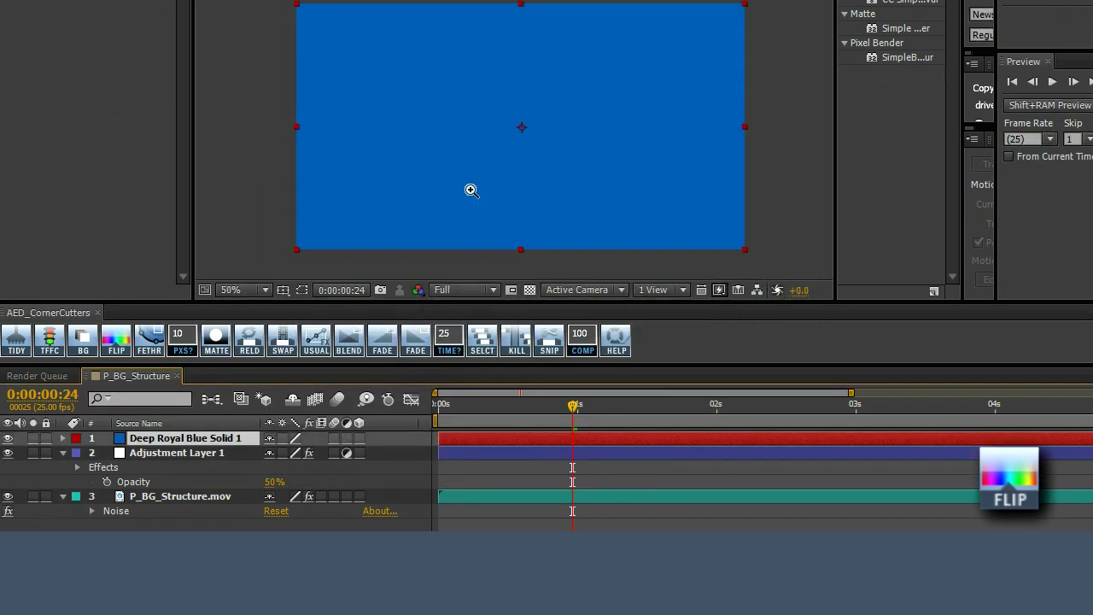
Flip the solid's colourize hue in steps to 0x+180° for teal, then return to 0:00:00:18
left_click(186, 440)
left_click(118, 342)
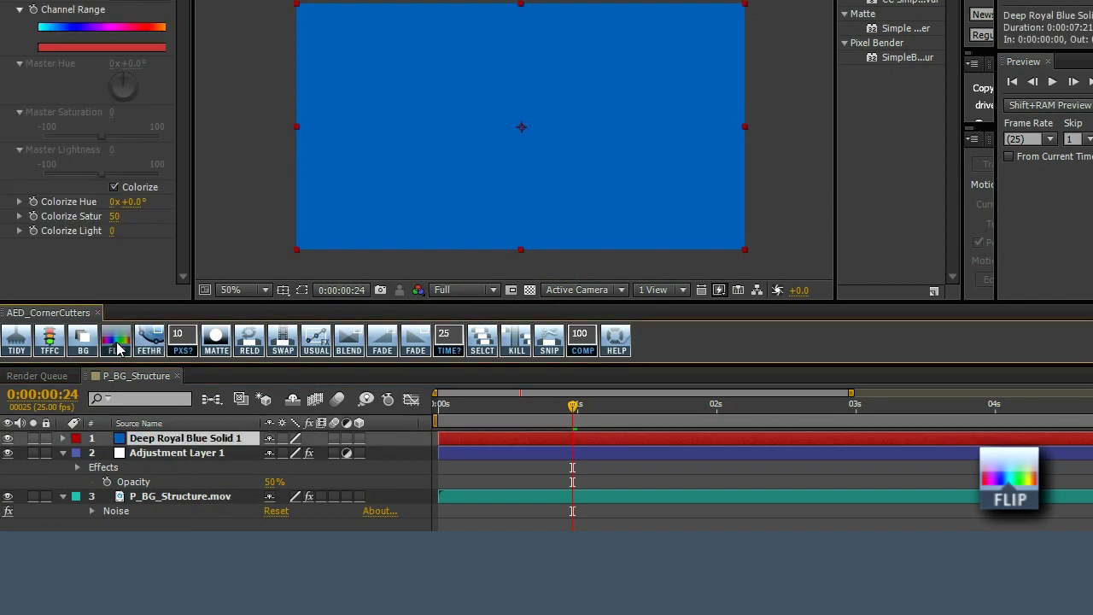
left_click(119, 343)
left_click(120, 343)
left_click(121, 344)
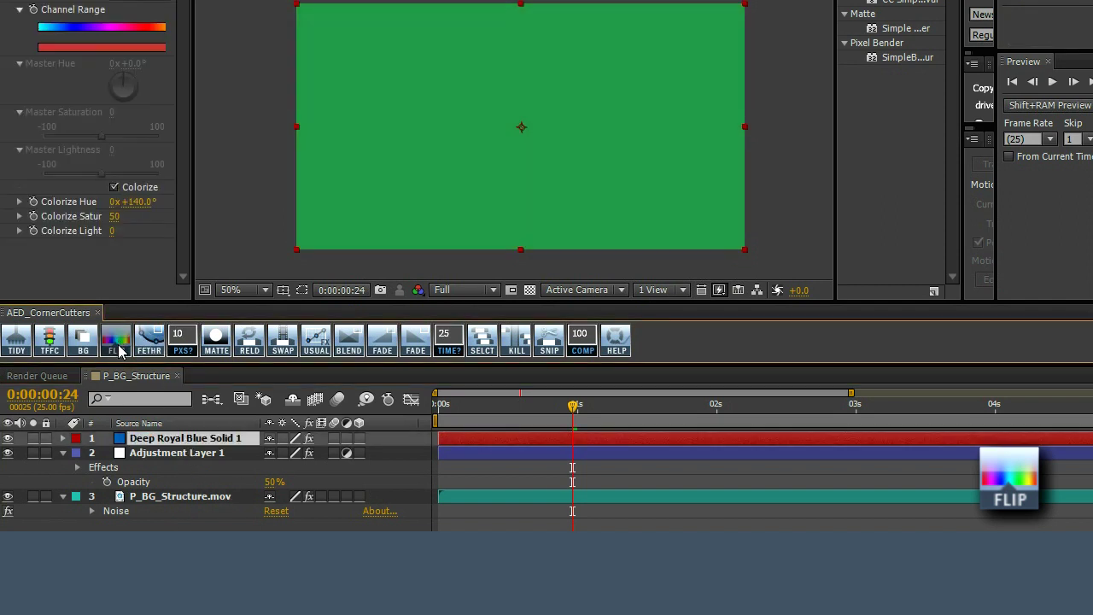
left_click(104, 341)
left_click(104, 341)
left_click(123, 344)
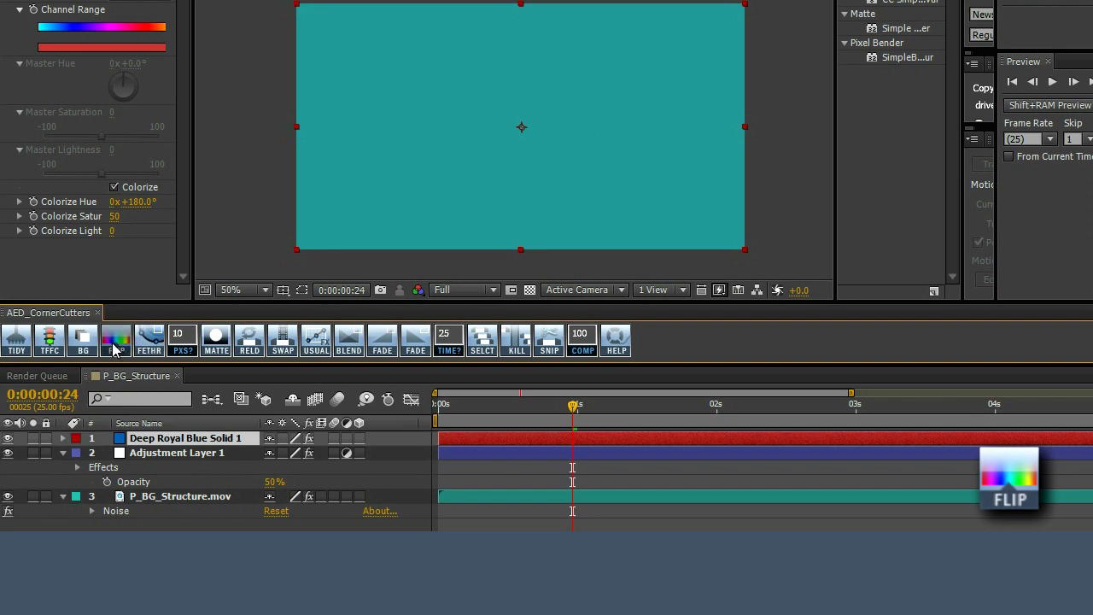
left_click_drag(572, 413, 541, 417)
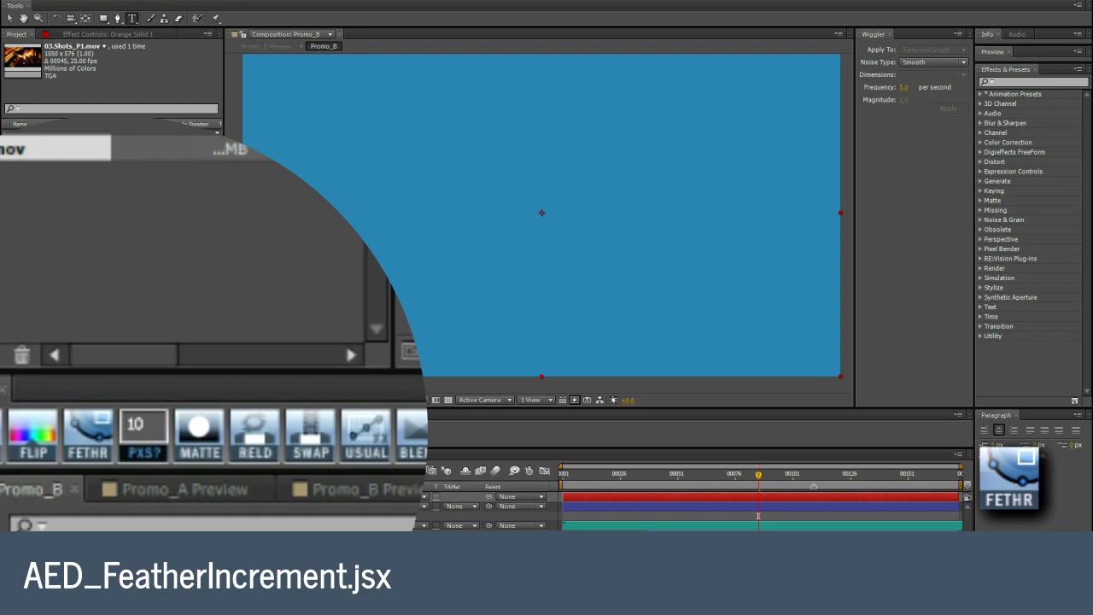
Draw the first ten overlapping rectangle masks across the centre and left of Orange Solid 1
left_click(159, 432)
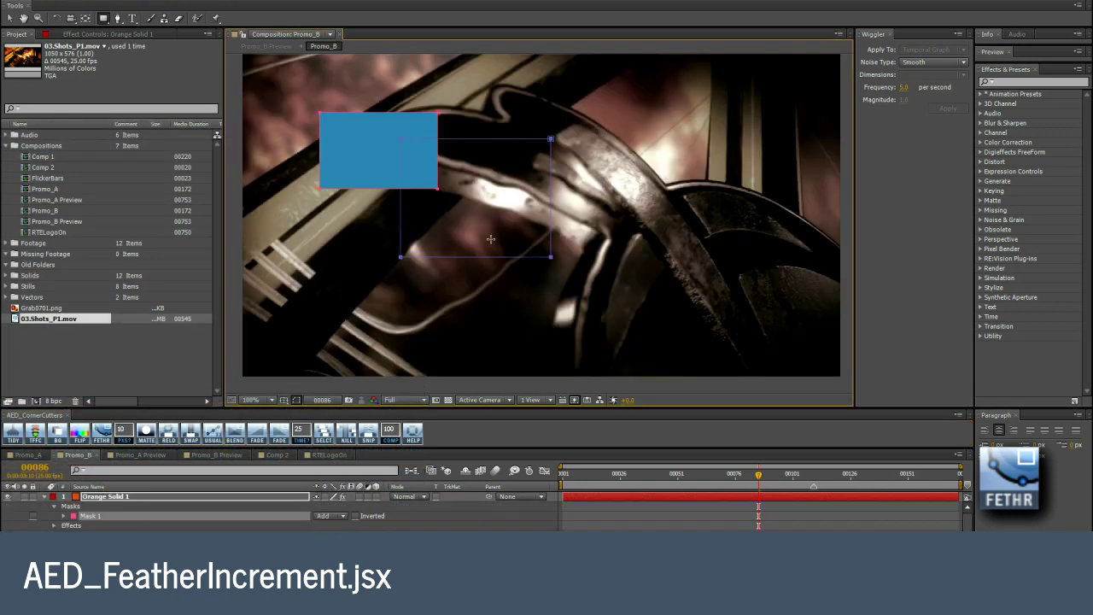
left_click_drag(400, 139, 552, 256)
left_click_drag(541, 190, 644, 290)
left_click_drag(670, 183, 764, 254)
left_click_drag(582, 101, 736, 181)
left_click_drag(526, 79, 635, 137)
mouse_move(596, 247)
left_mouse_down()
mouse_move(769, 352)
mouse_move(773, 375)
left_mouse_up()
left_click_drag(410, 292, 282, 376)
mouse_move(340, 316)
left_mouse_down()
mouse_move(248, 285)
mouse_move(239, 224)
left_mouse_up()
left_click_drag(262, 185, 386, 270)
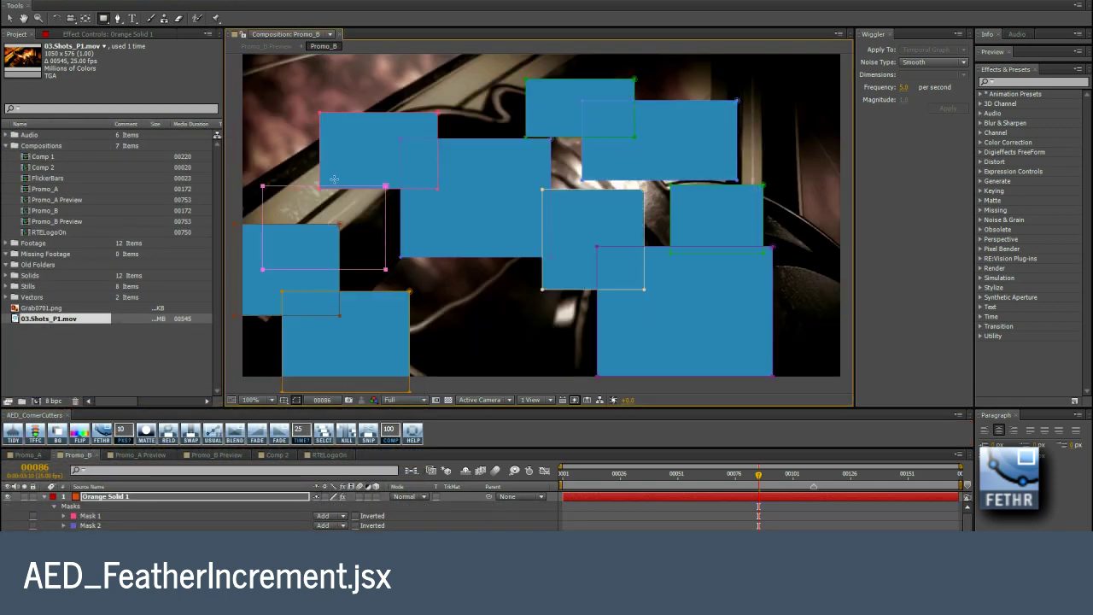
left_click_drag(236, 89, 410, 172)
Add about eleven more overlapping rectangle masks, including along the right and top edges
left_click_drag(330, 79, 389, 121)
left_click_drag(448, 141, 541, 232)
left_click_drag(473, 271, 524, 338)
left_click_drag(513, 308, 563, 353)
left_click_drag(488, 377, 484, 377)
left_click_drag(588, 338, 541, 381)
left_click_drag(795, 299, 719, 359)
left_click_drag(843, 222, 763, 256)
left_click_drag(815, 138, 747, 160)
left_click_drag(798, 80, 696, 109)
left_click_drag(707, 72, 582, 111)
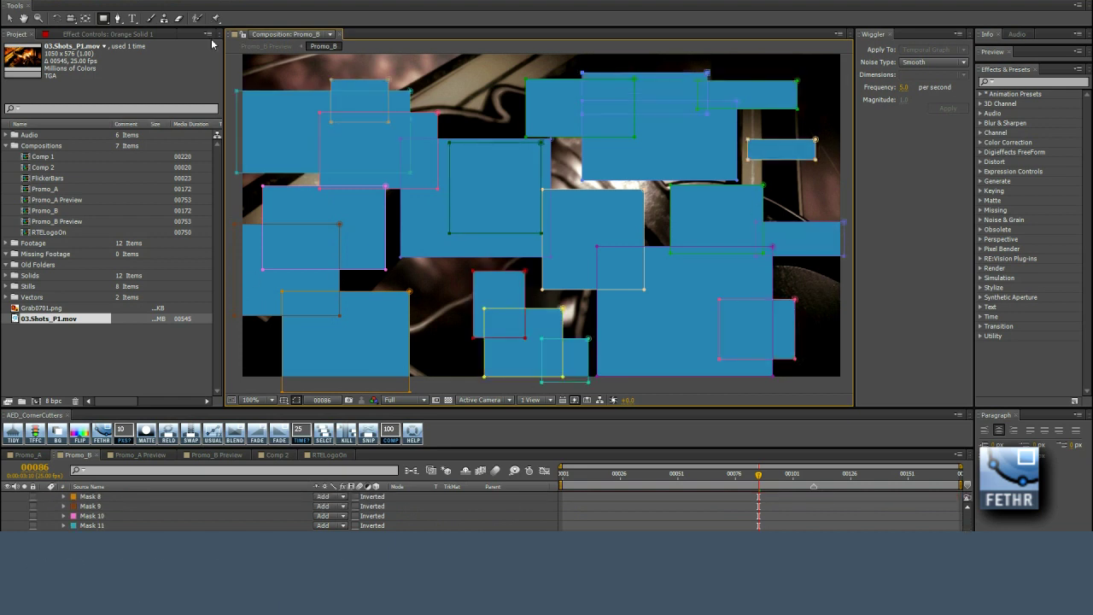
key("v")
scroll(90, 506, "up", 3)
key("q")
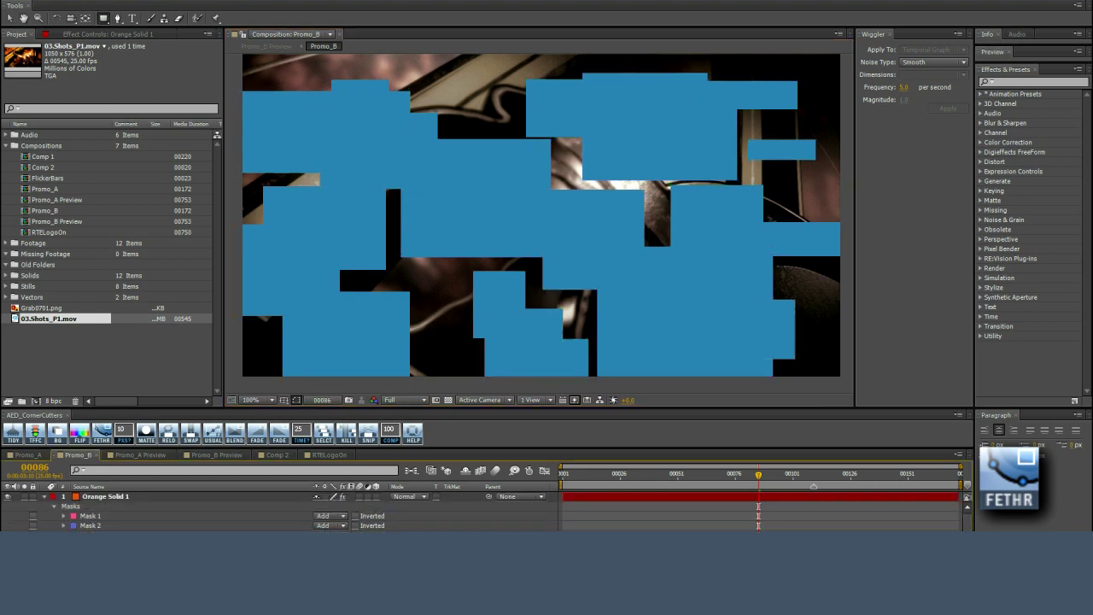
Feather all of Orange Solid 1's masks, then reduce feathering on Masks 2 through 8
left_click(212, 498)
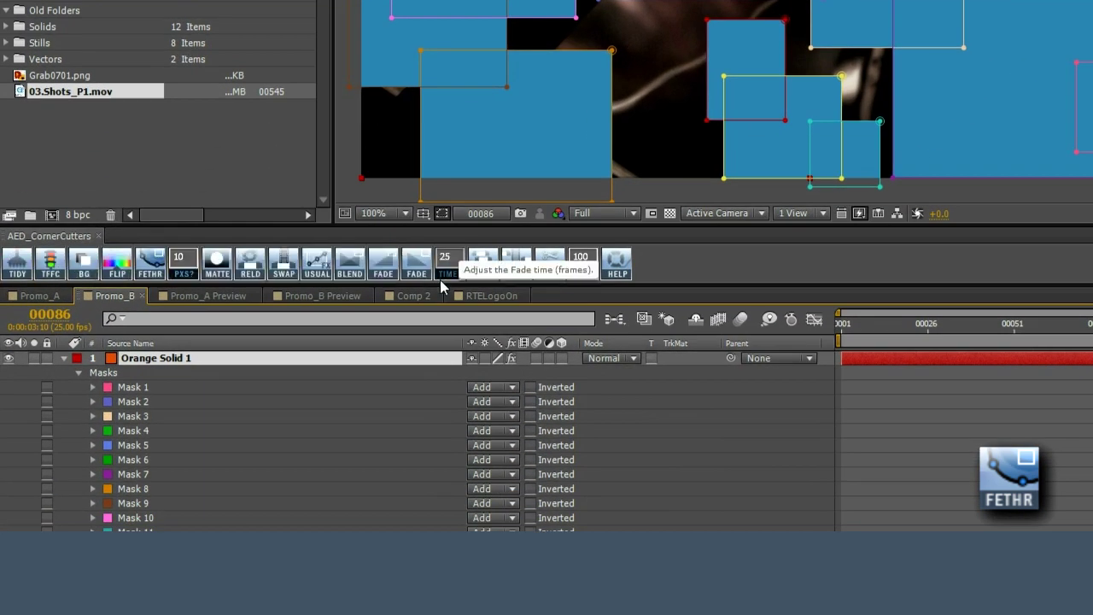
left_click(152, 263)
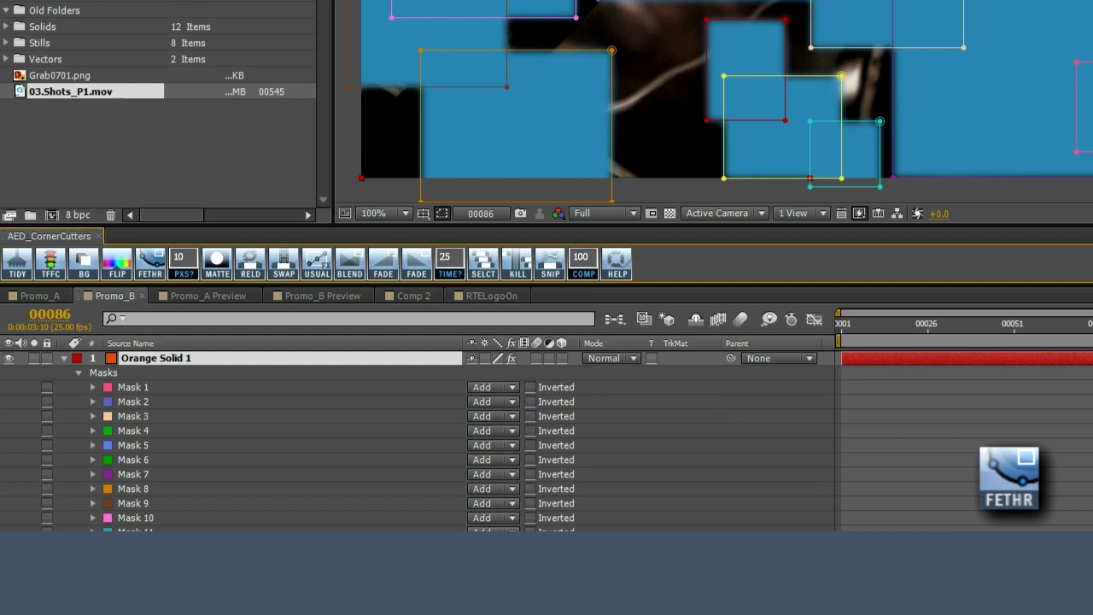
left_click(133, 389)
key("F2")
left_click(152, 359)
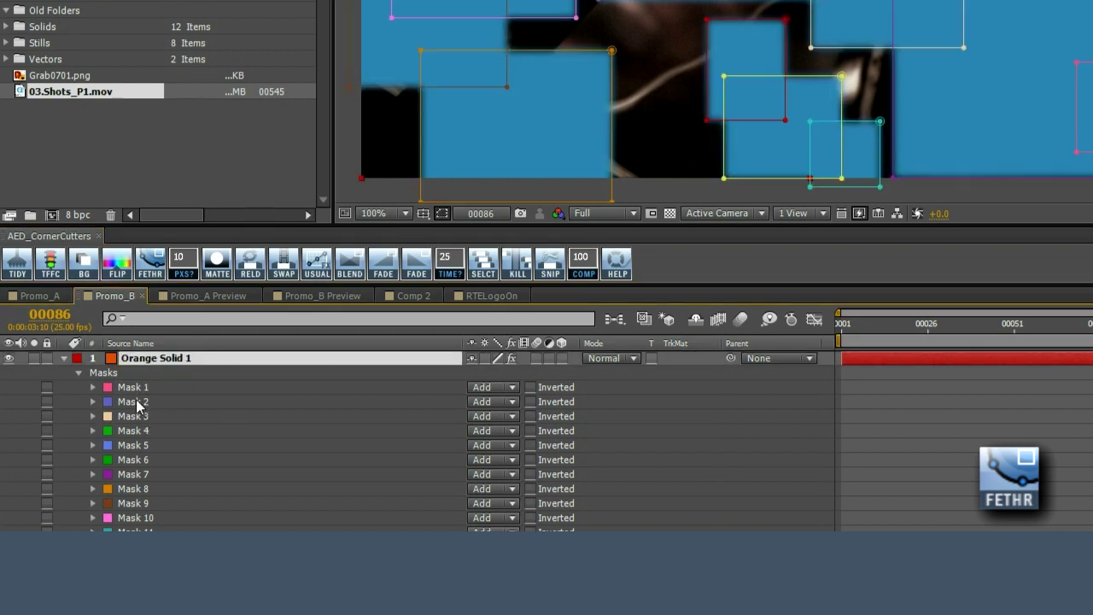
left_click(150, 401)
left_click(138, 494, "shift")
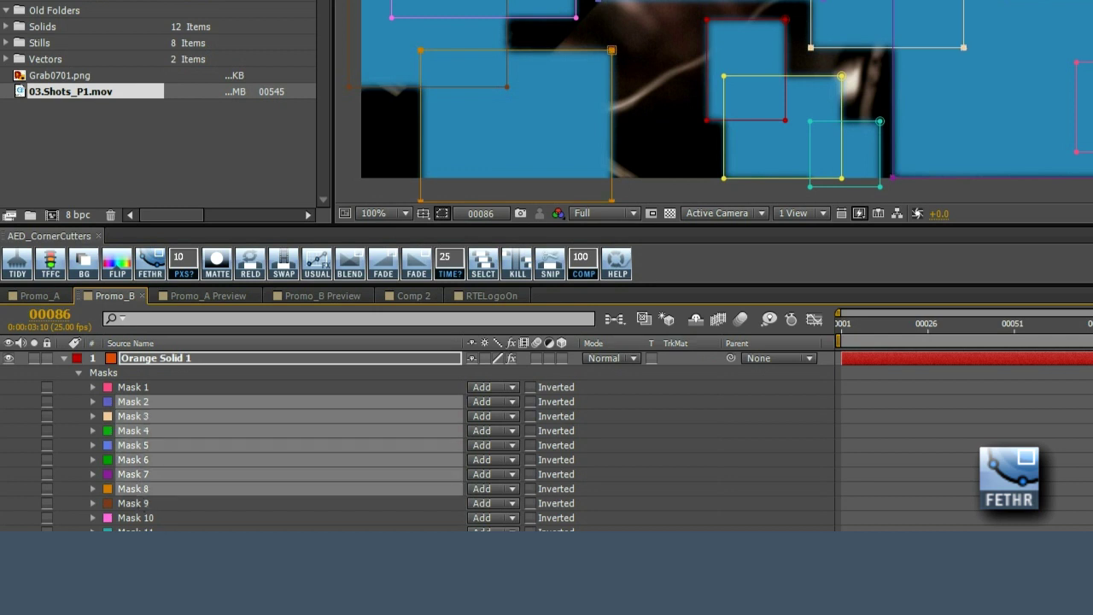
left_click(185, 256)
type("-")
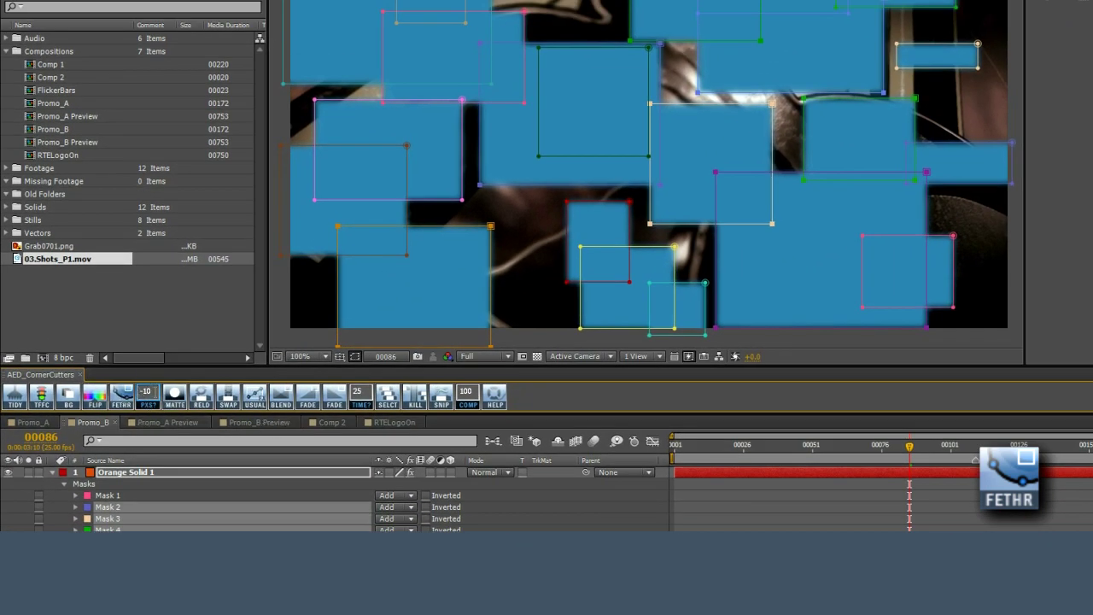
left_click(122, 398)
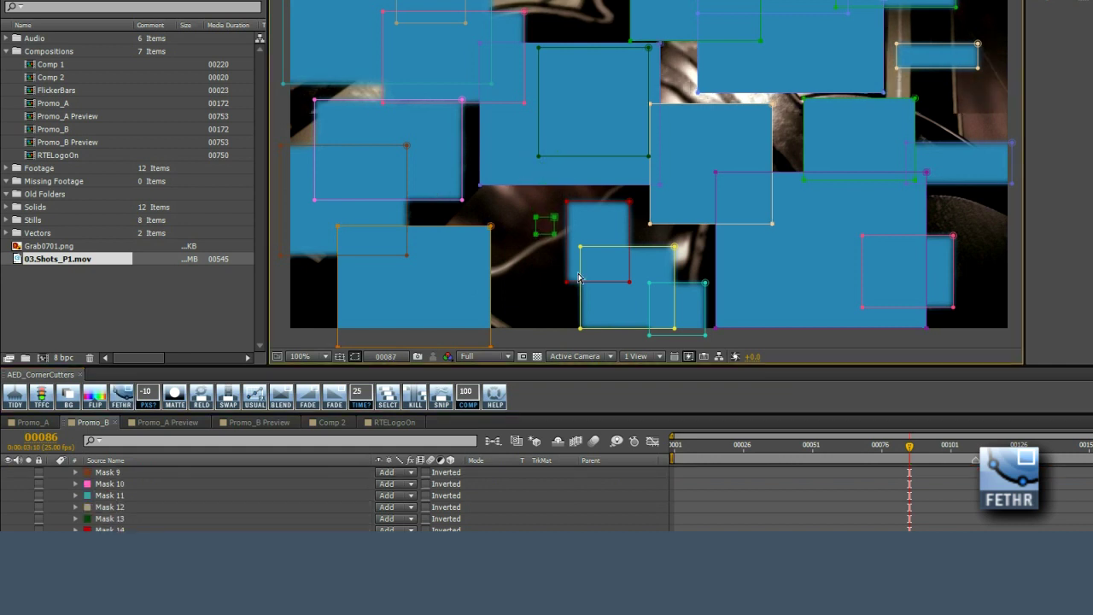
Preview the comp, hide mask outlines, and inspect the feathered edges at 400% zoom
key("space")
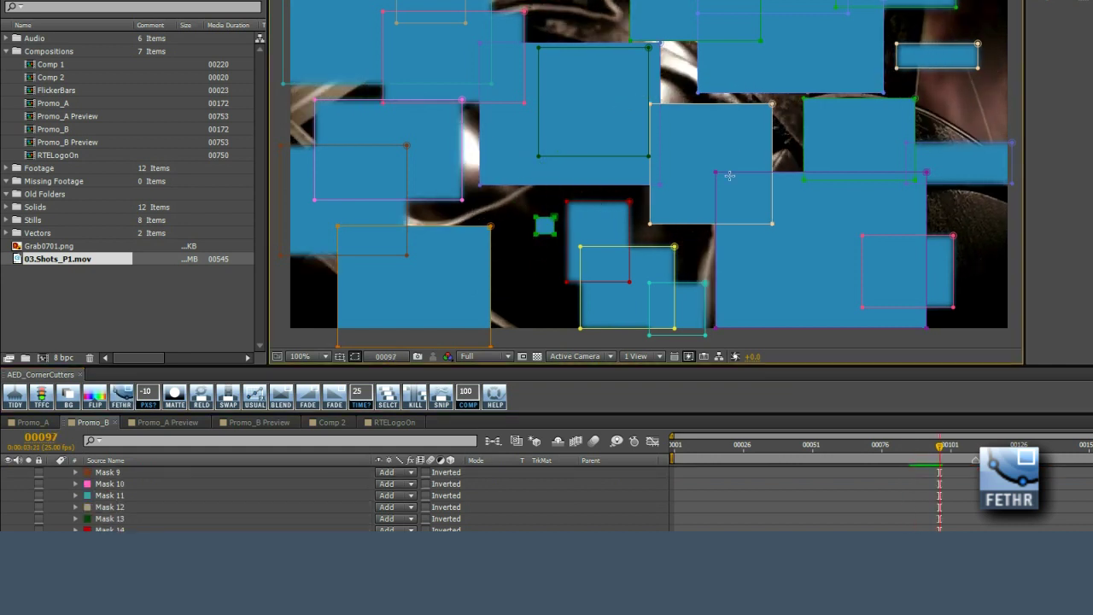
key("ctrl+shift+a")
left_click_drag(718, 125, 735, 88)
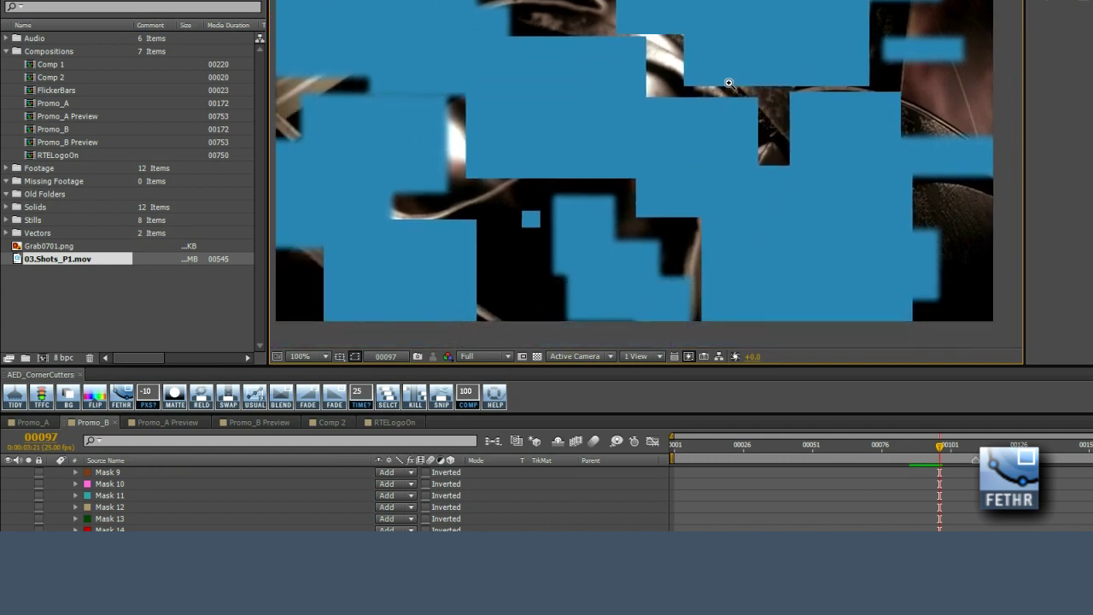
left_click(661, 178)
left_click(661, 178)
left_click_drag(756, 35, 393, 183)
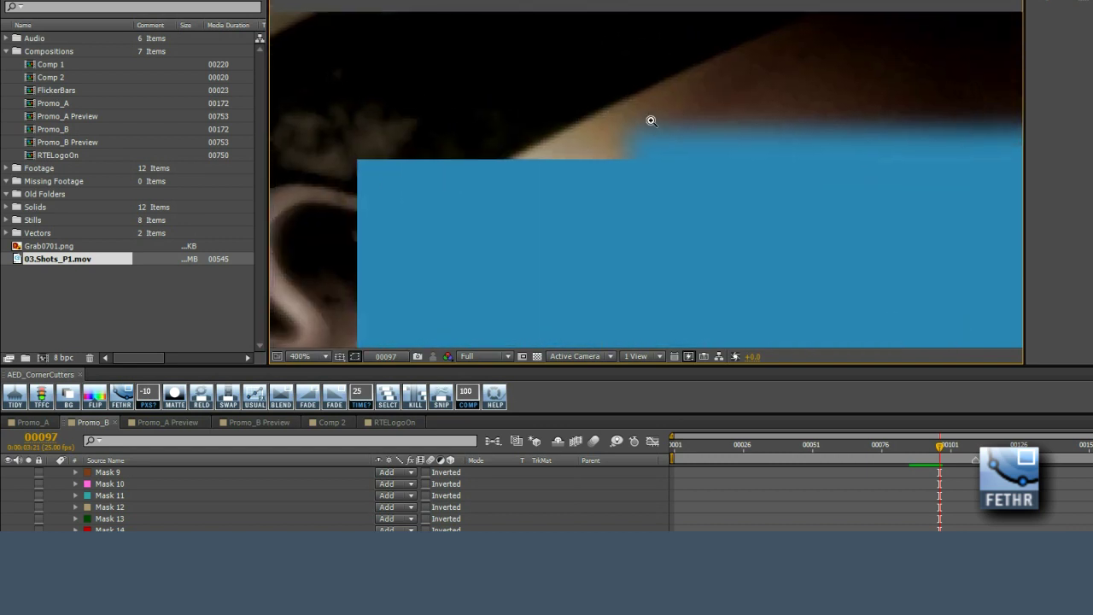
left_click_drag(478, 261, 504, 147)
scroll(508, 158, "down", 6)
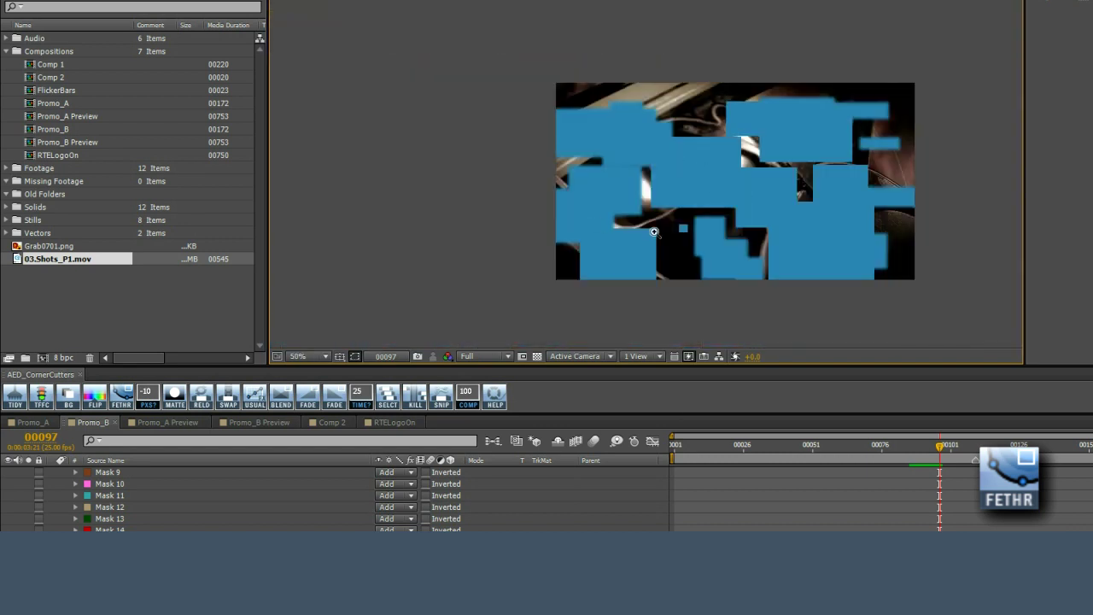
scroll(604, 165, "up", 4)
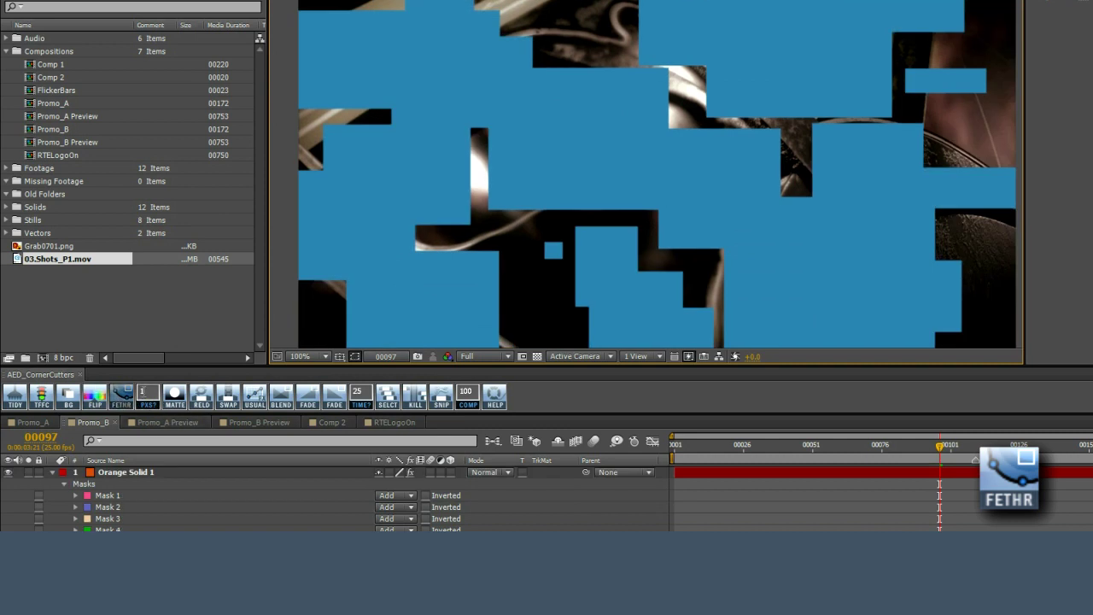
Open the ft-Toolbar.jsxbin panel, dock it with AED_CornerCutters, and resize the panel dividers
key("alt+w")
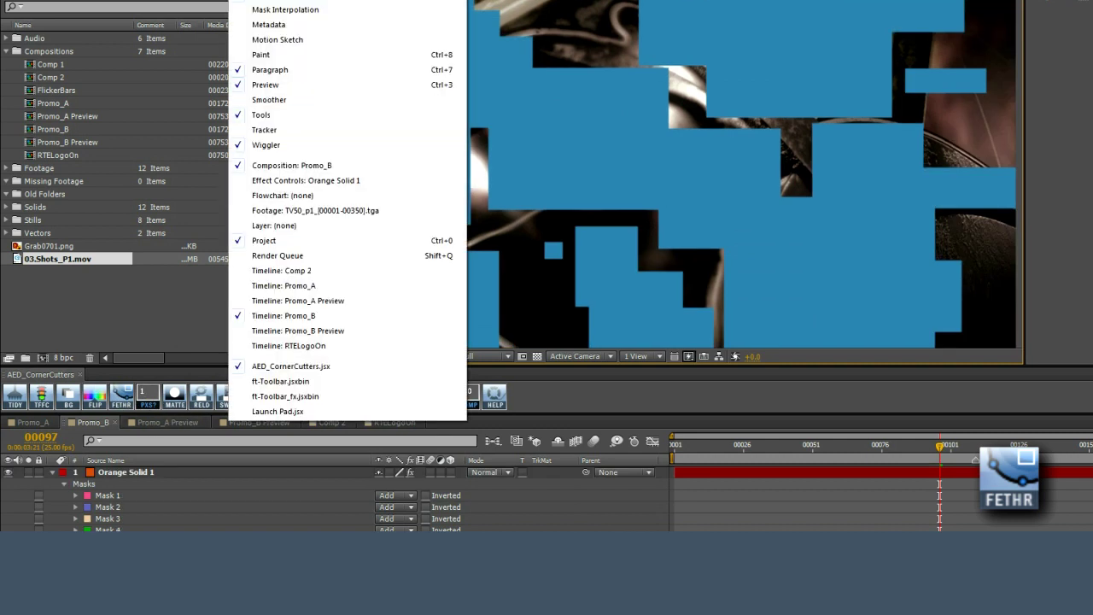
left_click(309, 383)
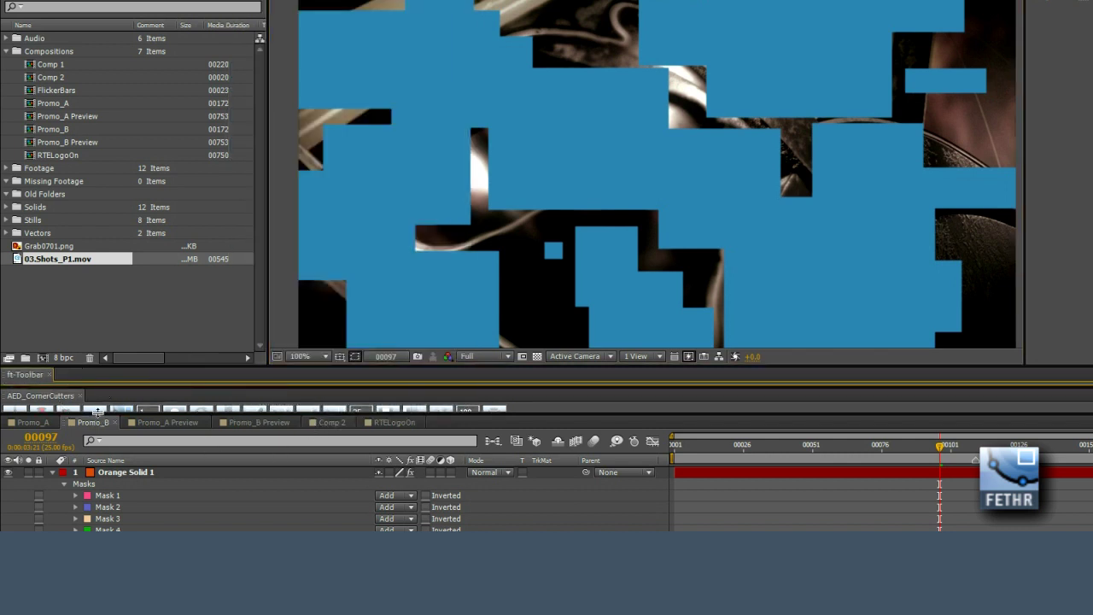
left_click_drag(98, 413, 101, 451)
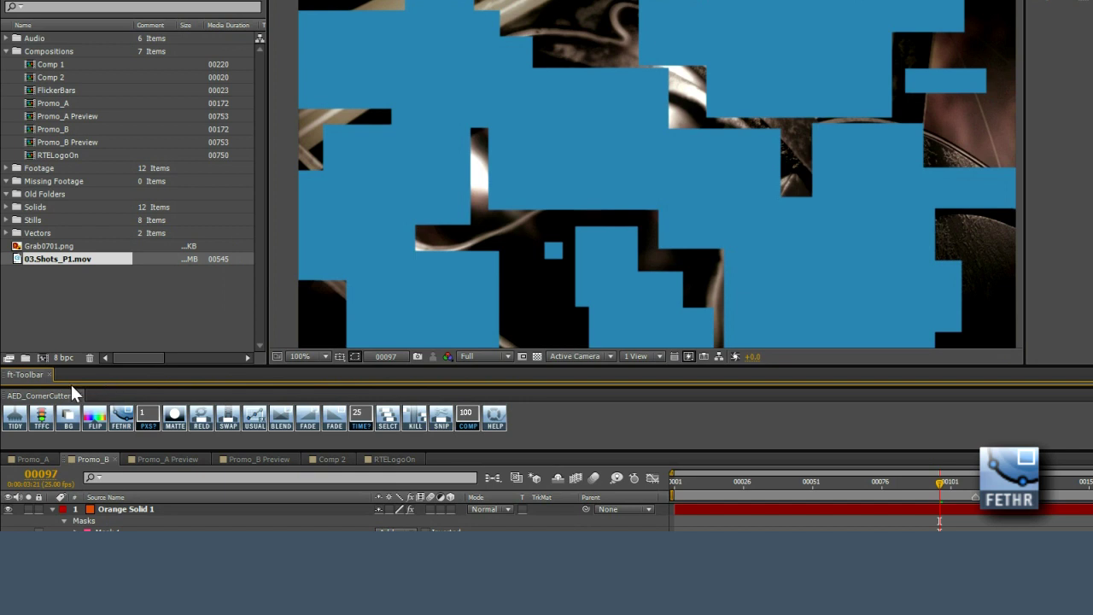
left_click_drag(39, 378, 141, 410)
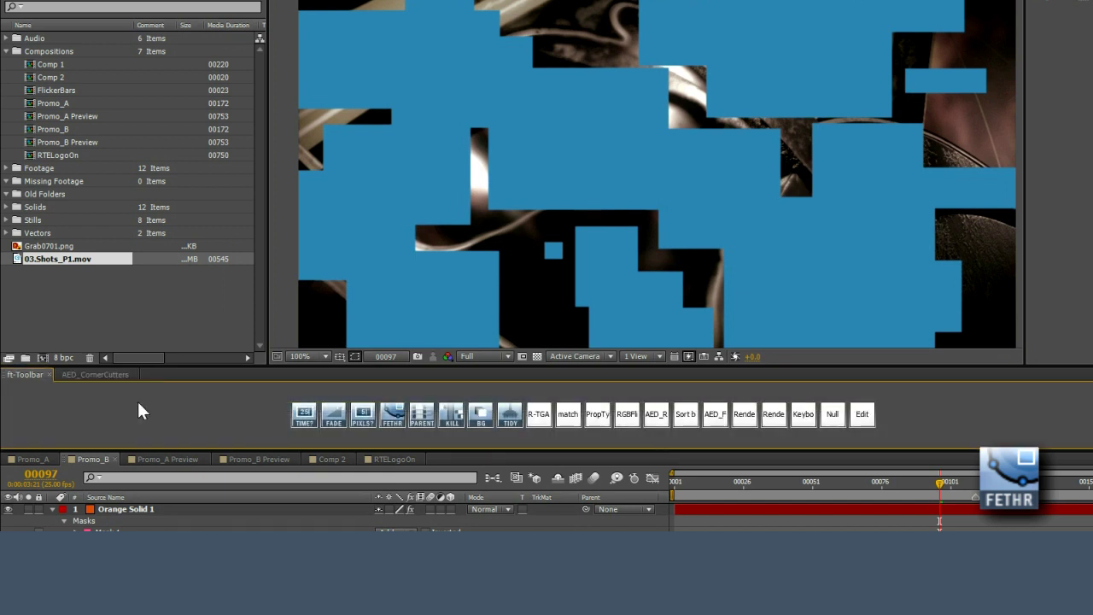
left_click_drag(128, 451, 142, 435)
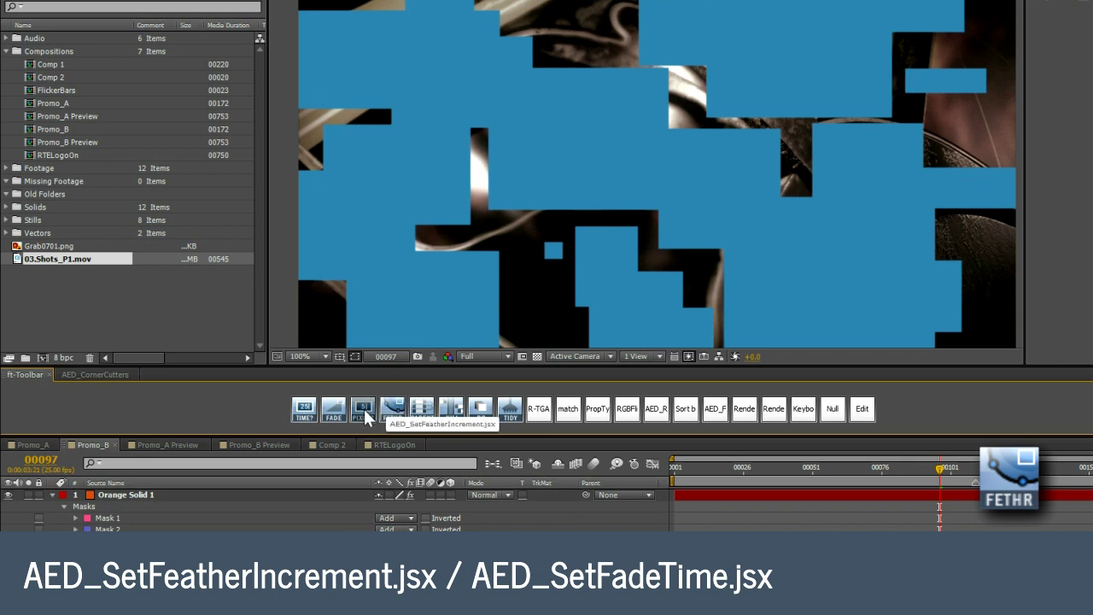
Apply a feathering increment of 1 to the selected layer with FETHR
left_click(394, 411)
left_click_drag(620, 196, 606, 205)
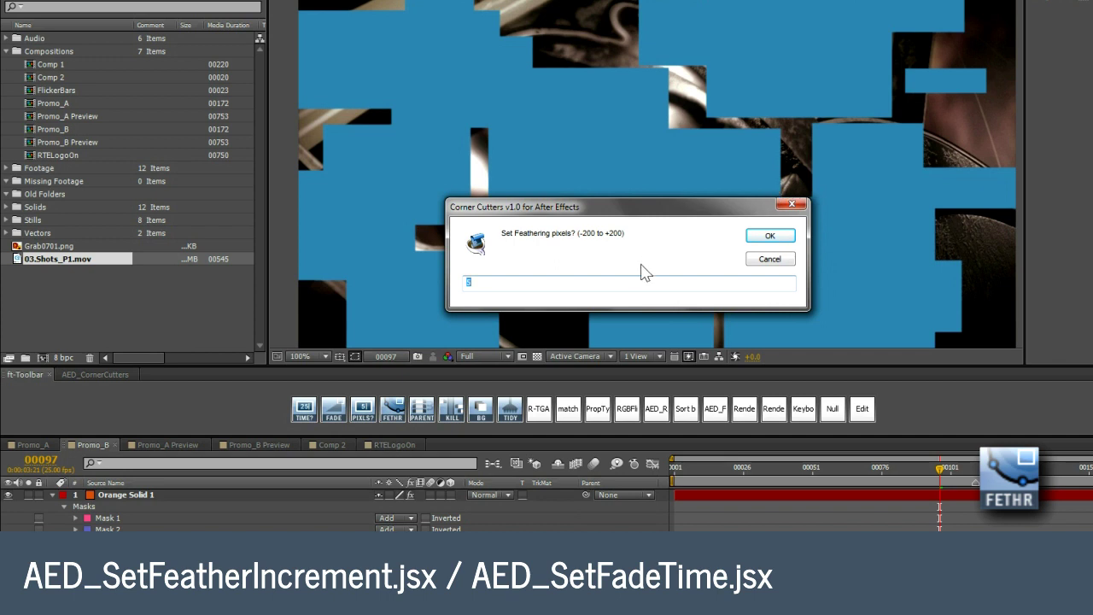
left_click_drag(565, 212, 564, 213)
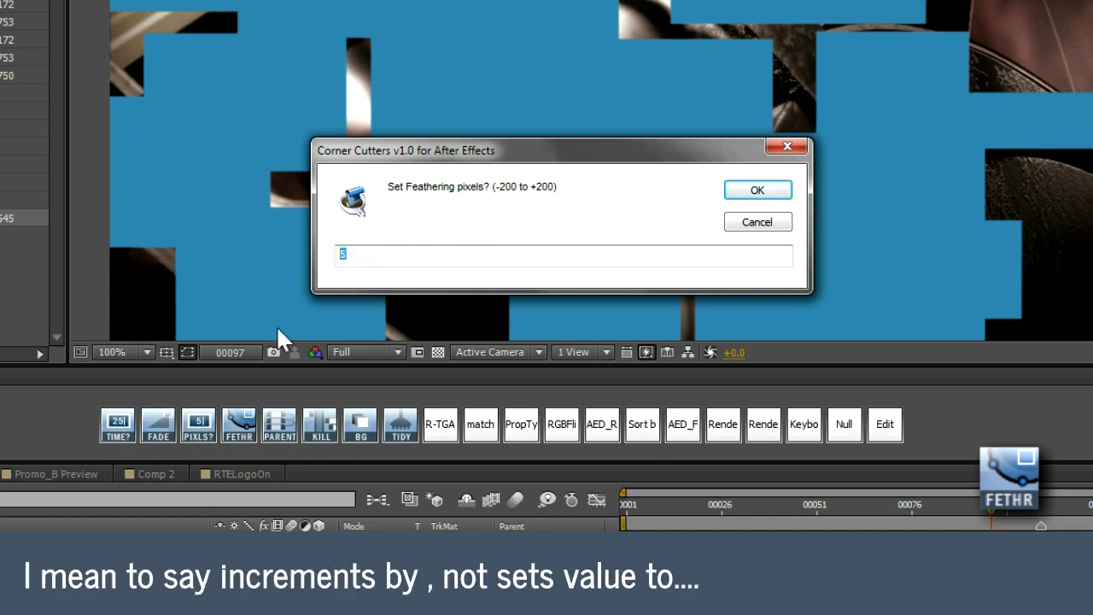
type("1")
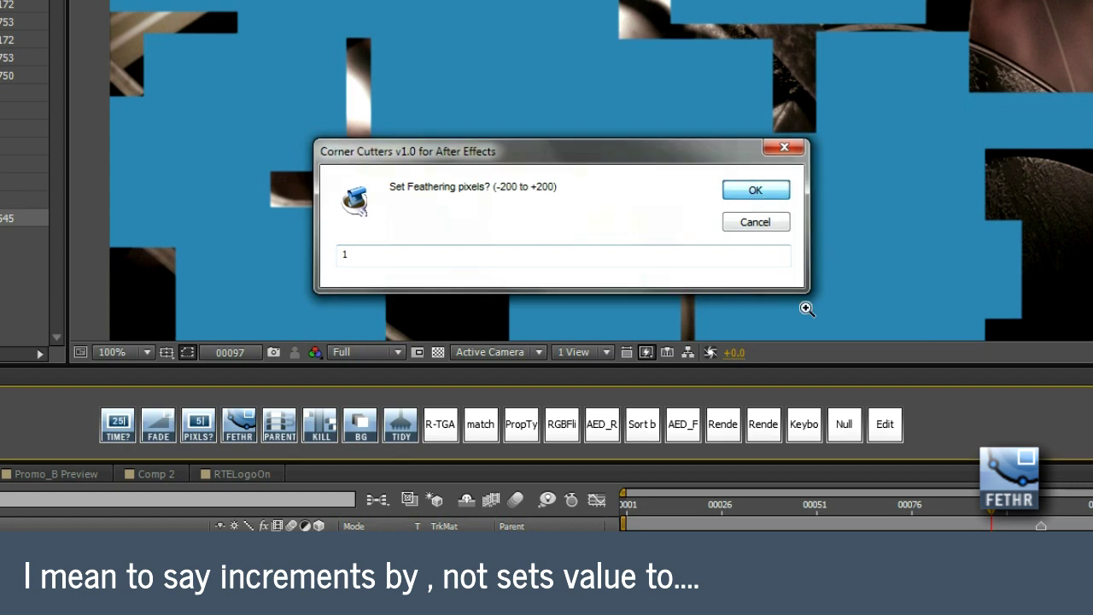
key("Return")
Select all layers with Ctrl+A and apply a feathering increment of -2
left_click(238, 421)
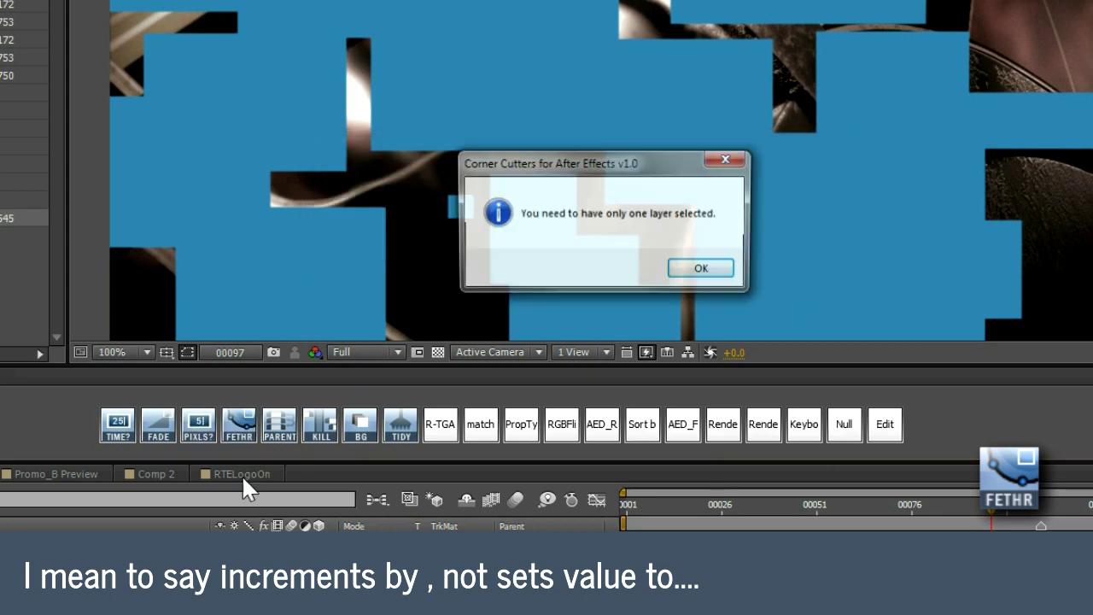
left_click(698, 270)
key("ctrl+a")
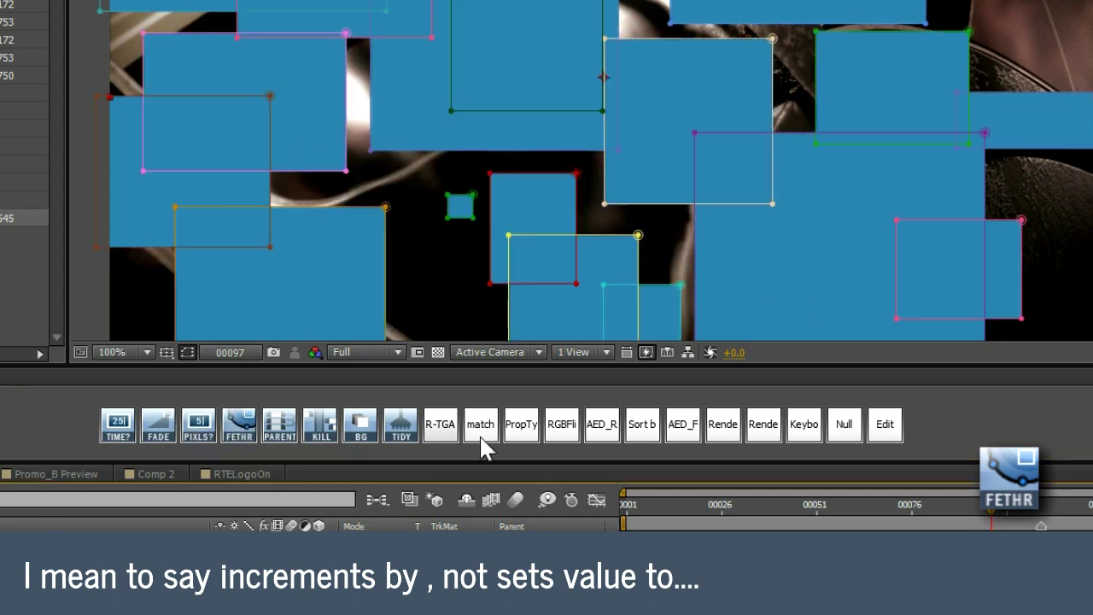
left_click(237, 426)
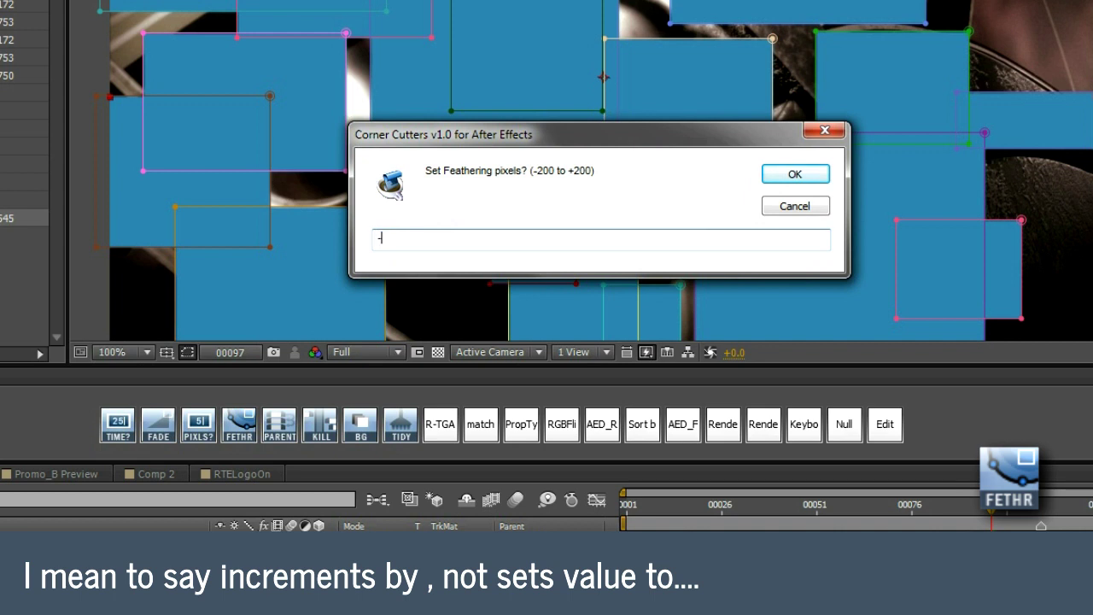
key("Return")
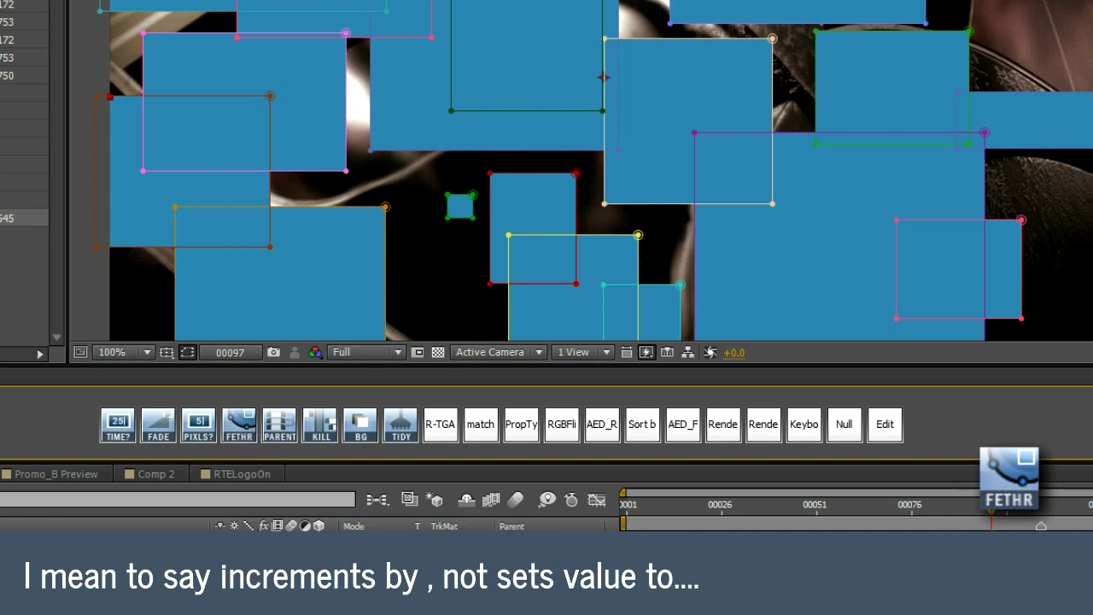
left_click(241, 431)
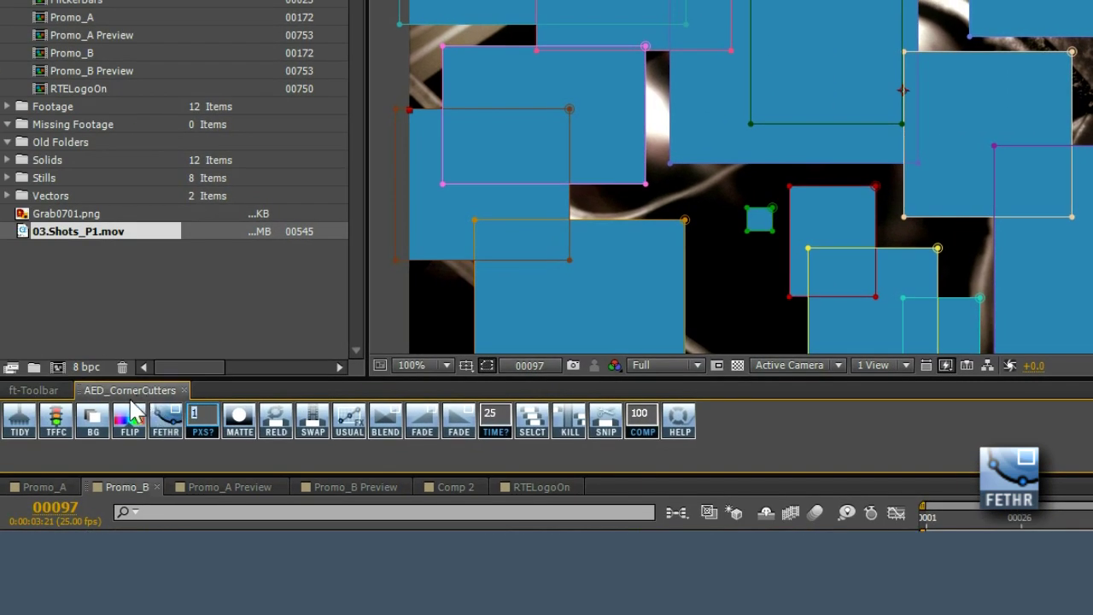
left_click(32, 393)
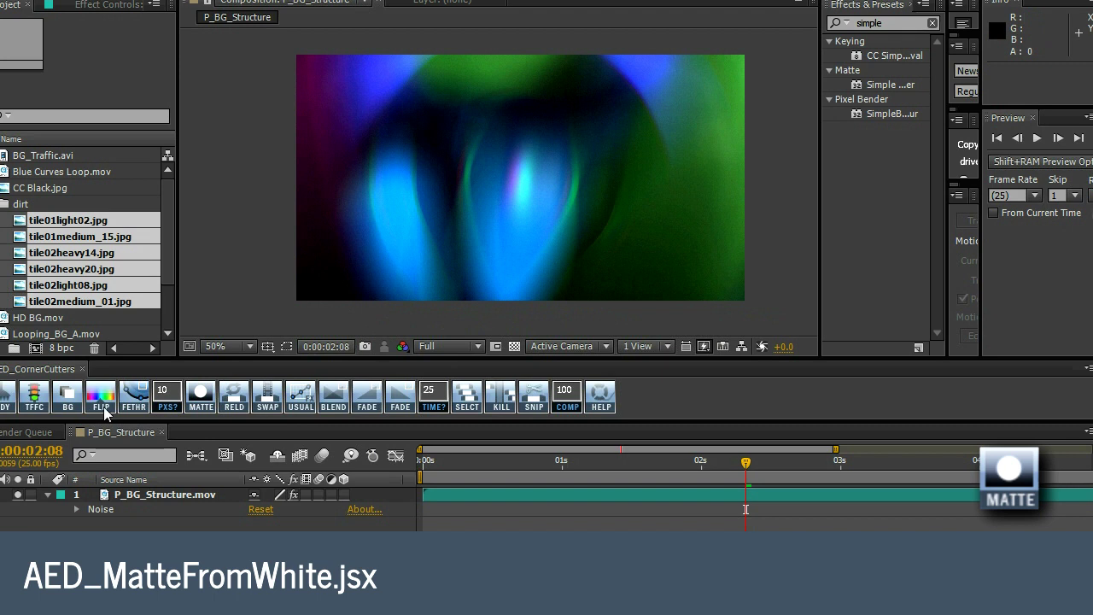
Add tile01light02.jpg from the dirt folder to the comp and knock out its black
left_click(33, 188)
left_click(46, 204)
left_click(61, 219)
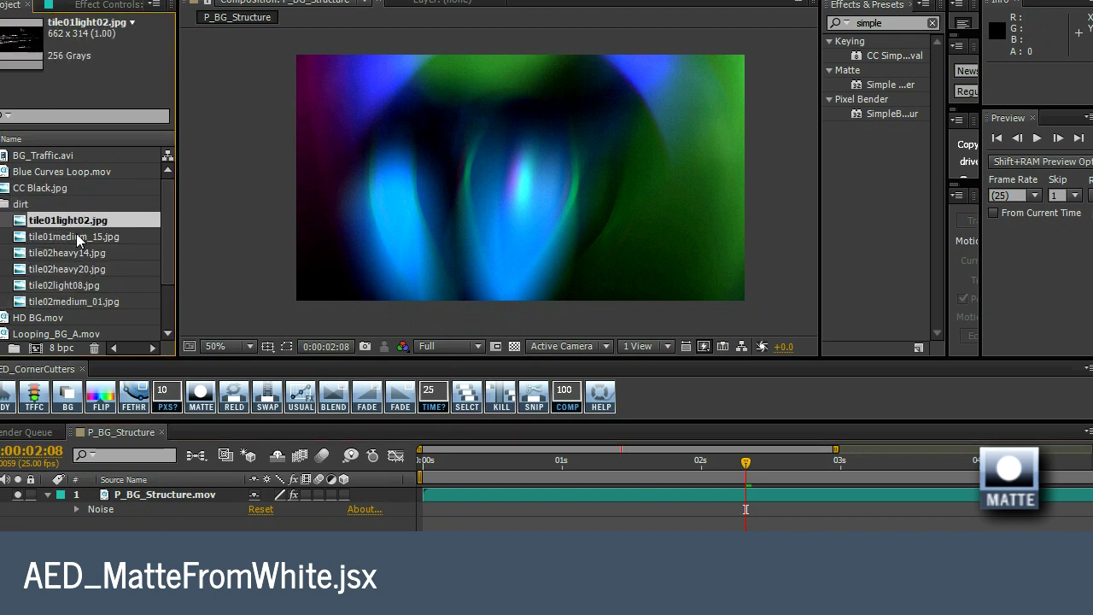
left_click_drag(66, 218, 513, 205)
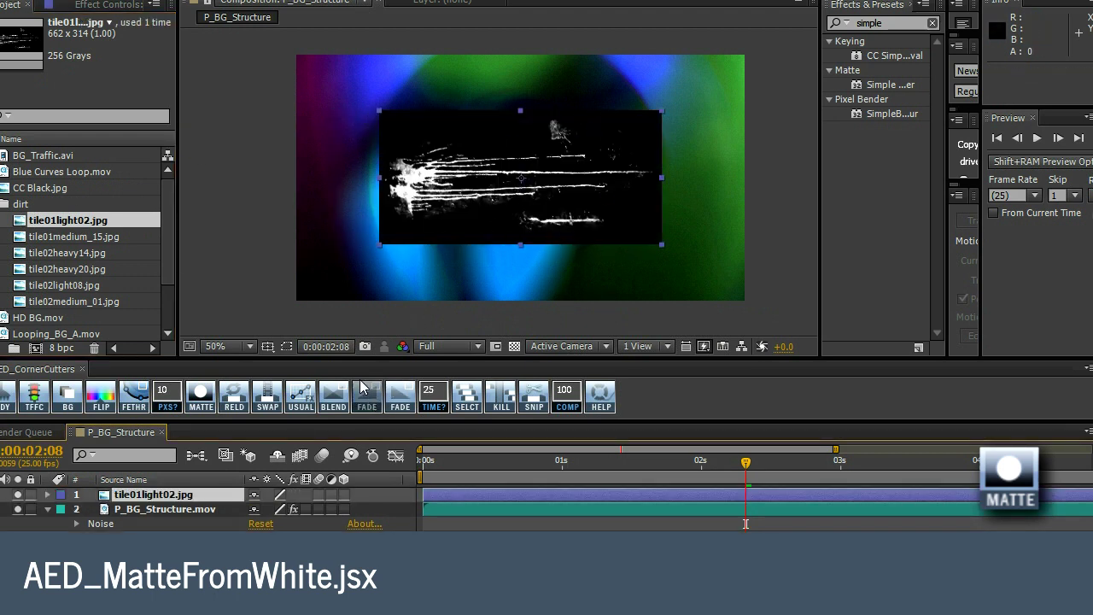
left_click(201, 394)
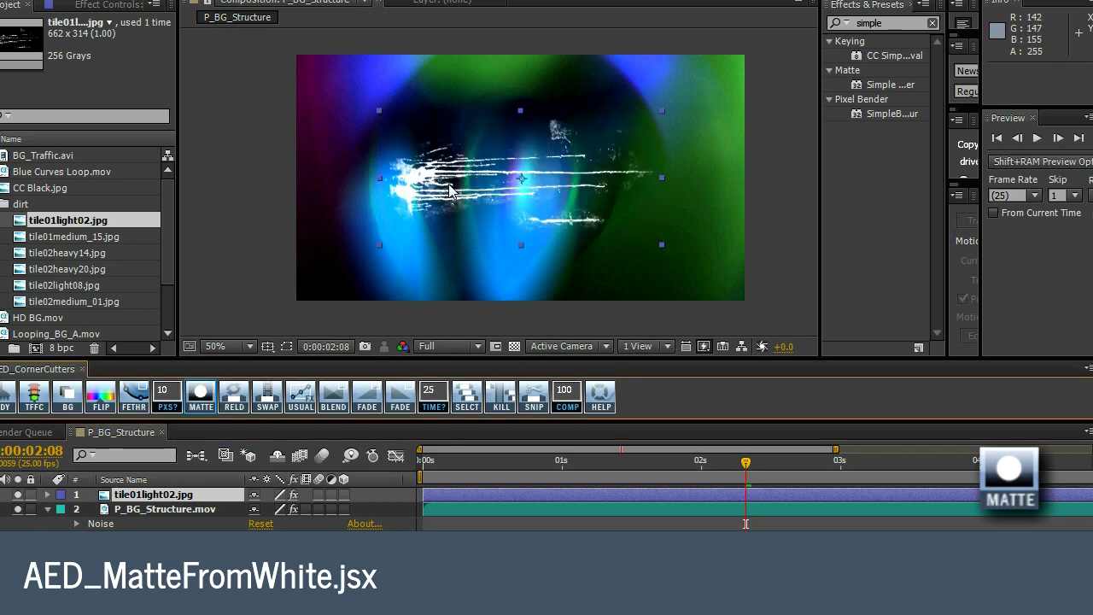
Add tile01medium_15.jpg and tile02heavy14.jpg as layers and knock out their black
scroll(444, 169, "up", 1)
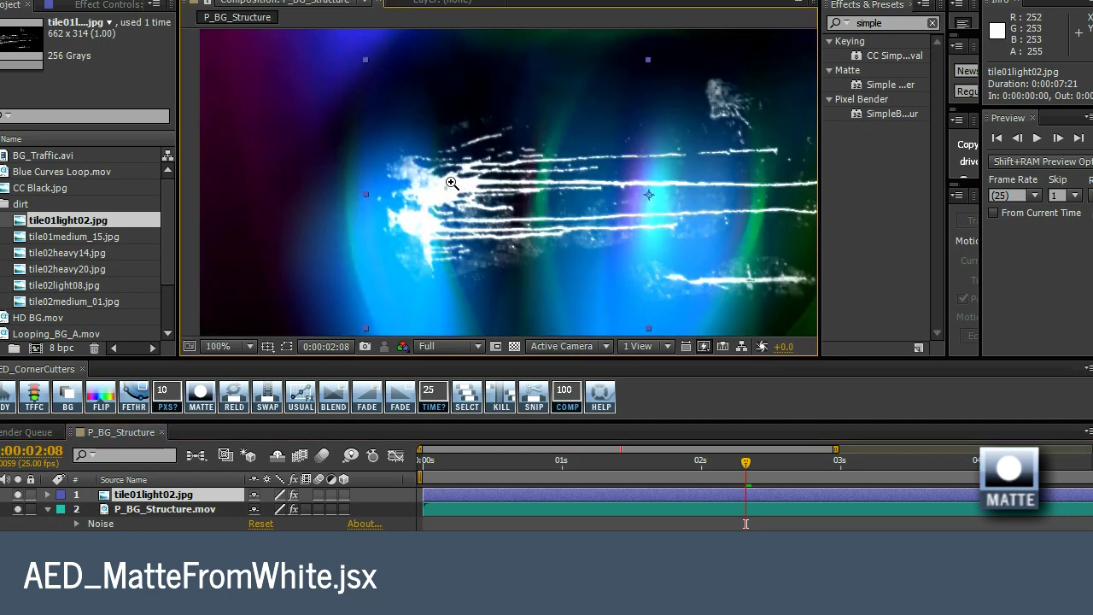
scroll(487, 189, "down", 1)
key("Down")
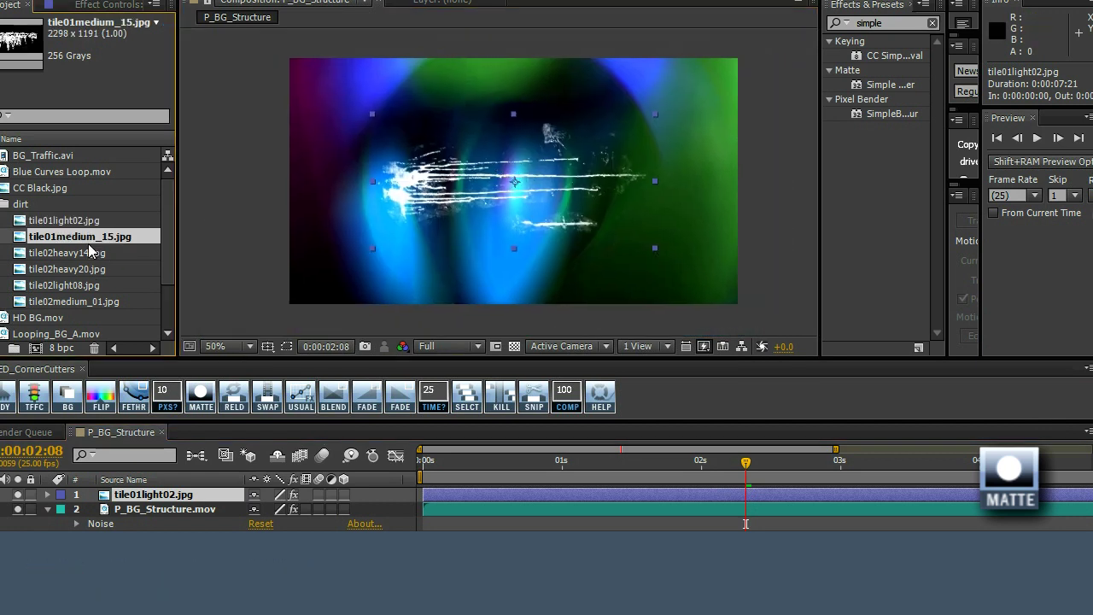
key("shift+Down")
key("ctrl+/")
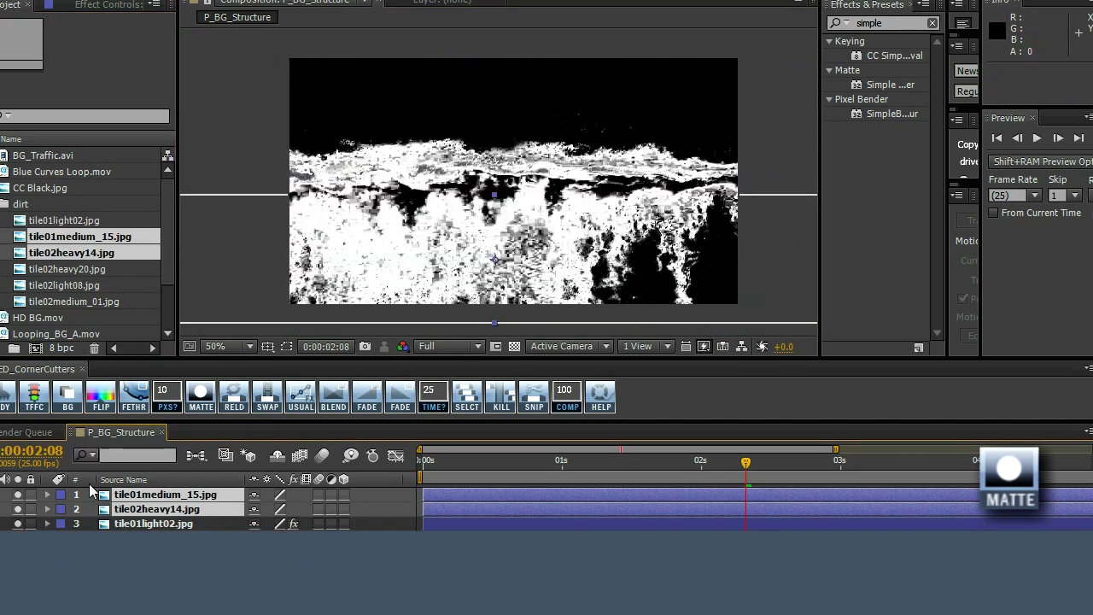
left_click(138, 393)
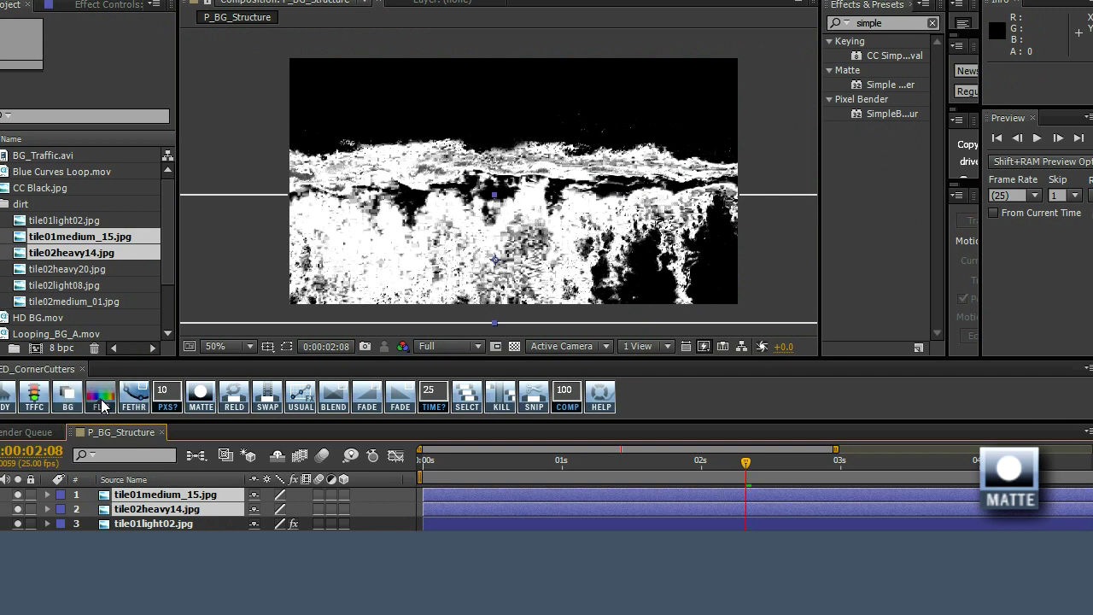
left_click(483, 191, "alt")
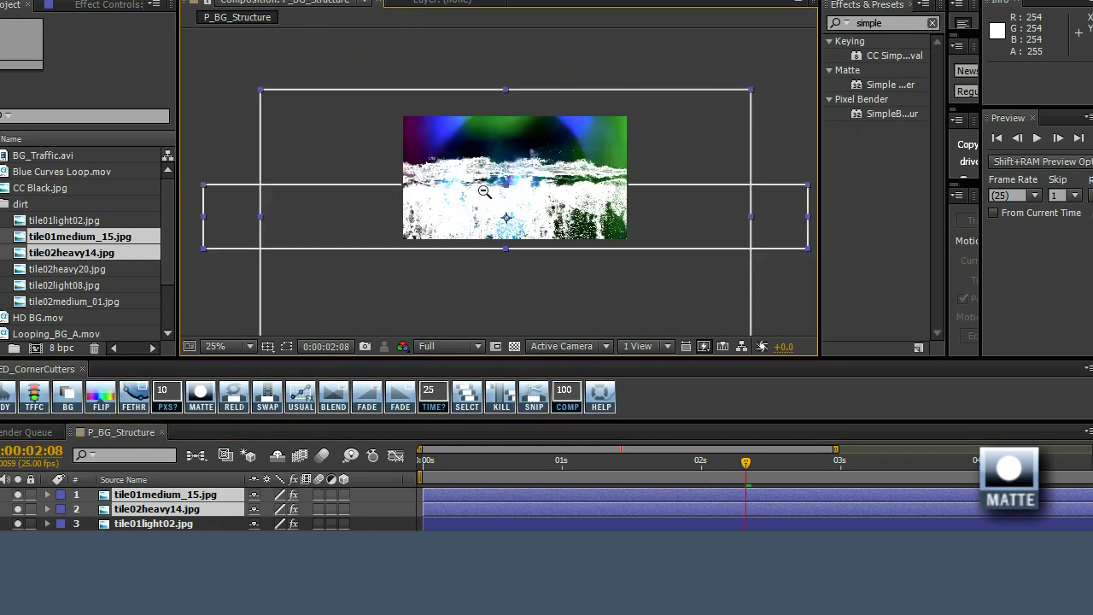
left_click(519, 177)
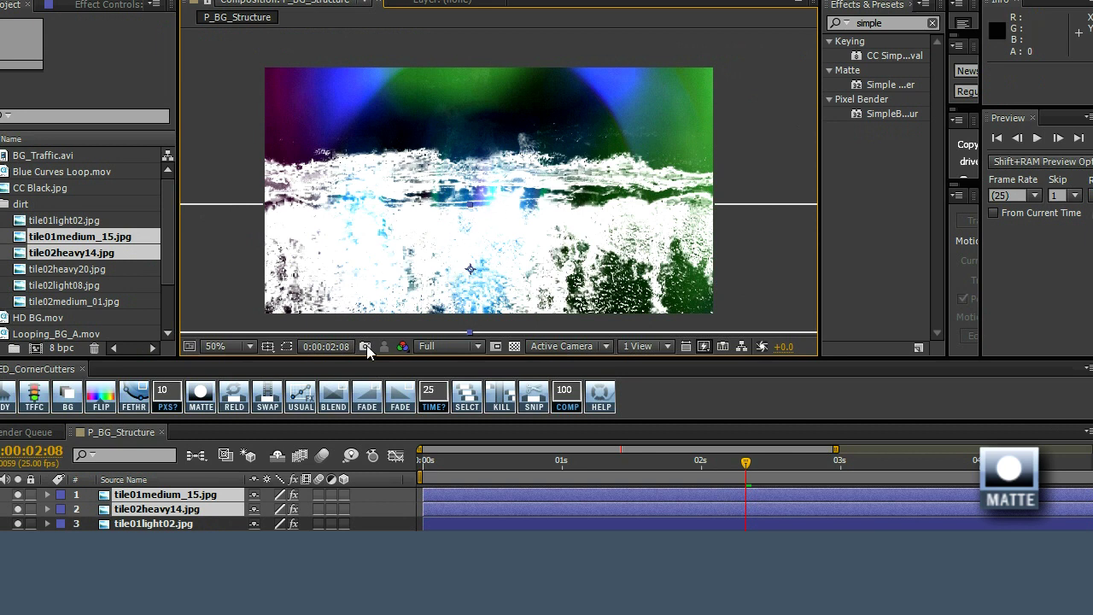
left_click(153, 524, "shift")
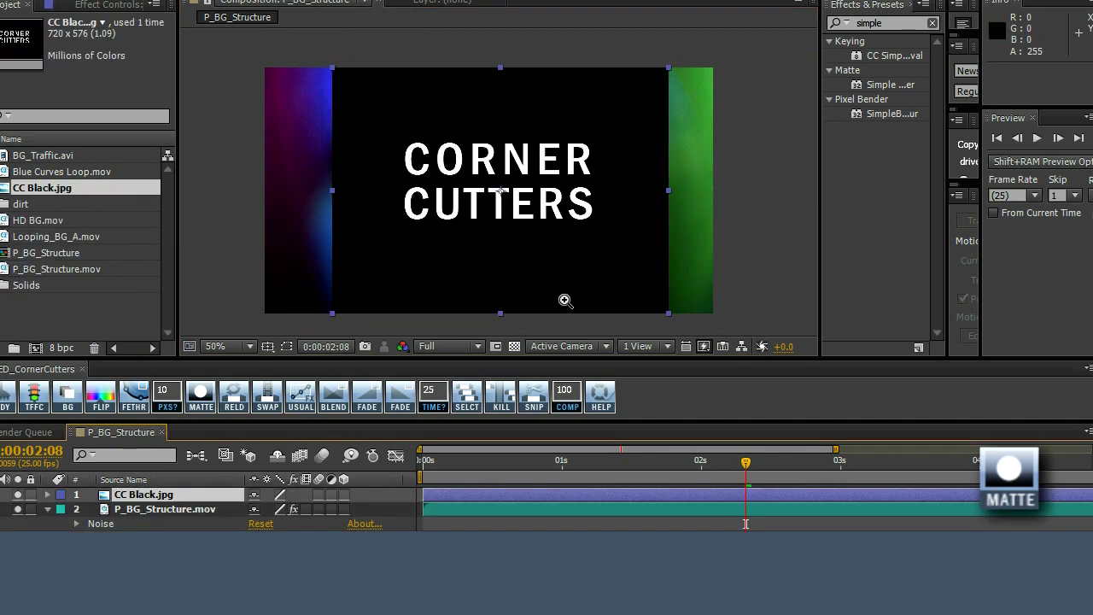
Show the coloured background behind the title and magnify the first C to 400%
left_click(500, 196)
mouse_move(500, 197)
left_mouse_down()
mouse_move(465, 207)
mouse_move(491, 201)
left_mouse_up()
left_click(201, 397)
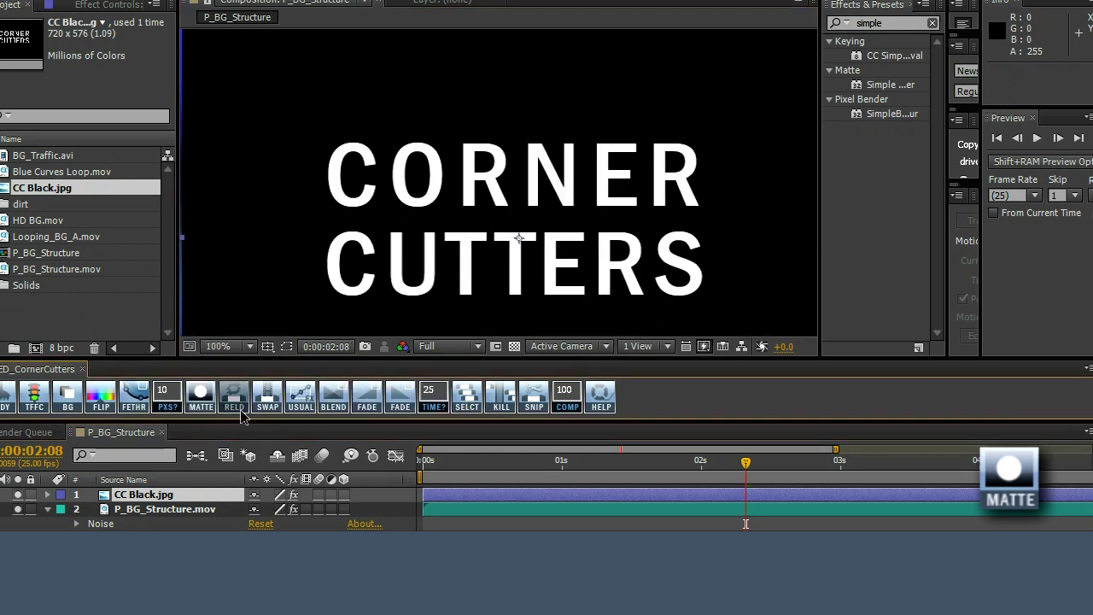
left_click(367, 173)
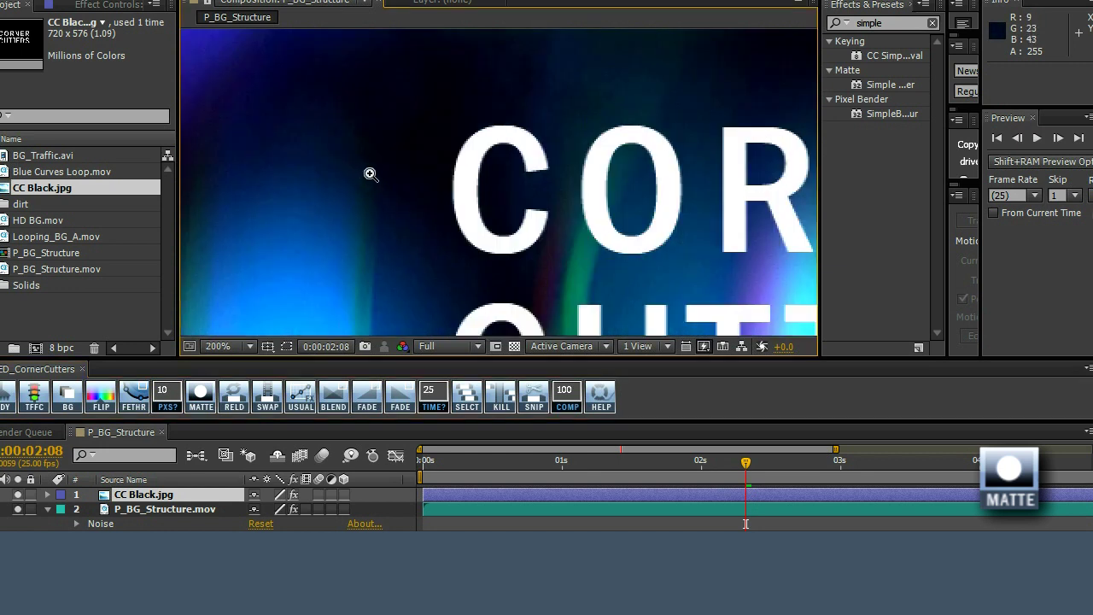
left_click(485, 181)
Reveal CC Black.jpg's AED_SetMatte and AED_FillWhite effects
left_click(143, 494)
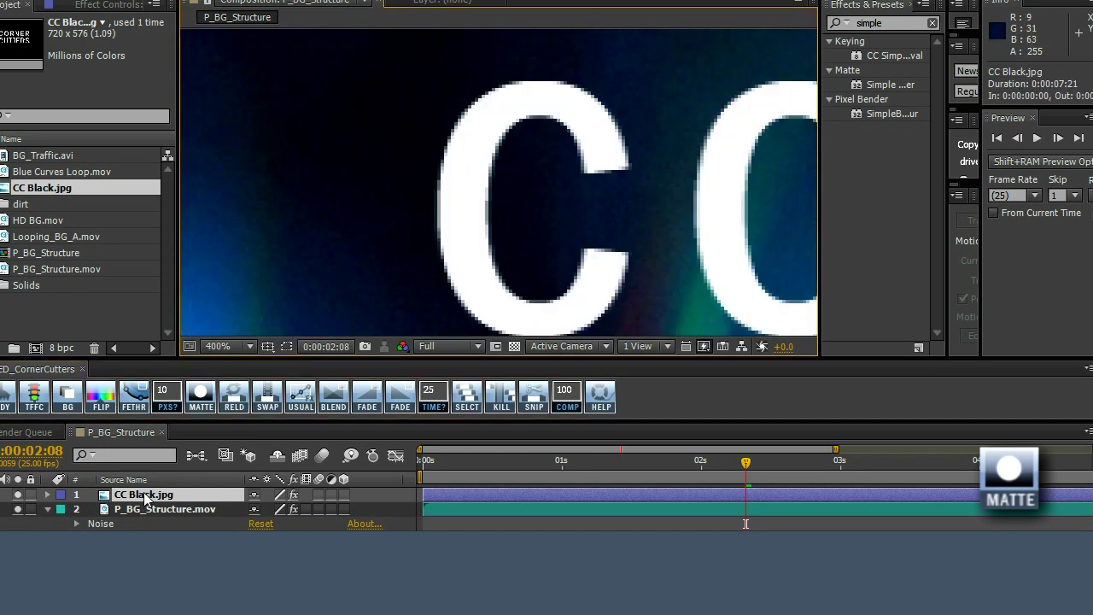
key("e")
left_click(126, 510)
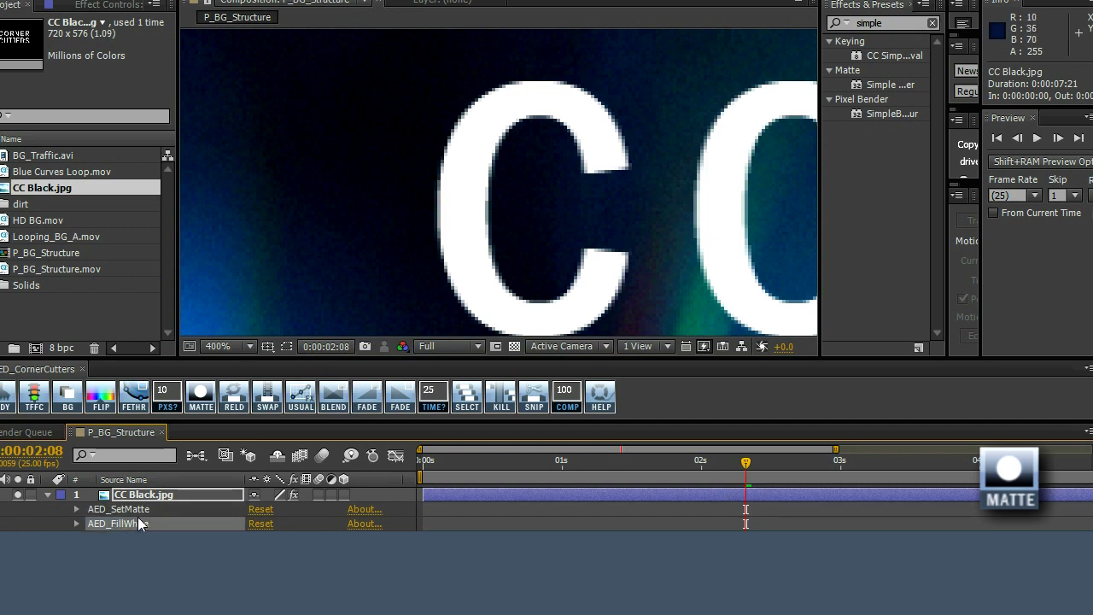
left_click(137, 524)
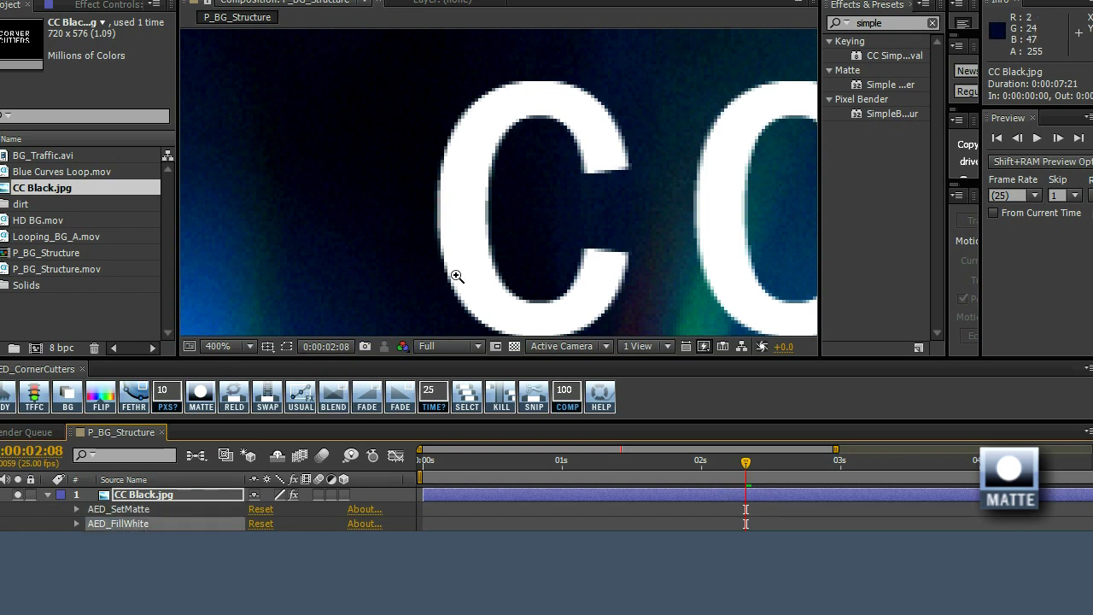
Zoom to 800% and pan across the C's arch to inspect the white edges
left_click(446, 153)
left_click_drag(544, 237, 434, 242)
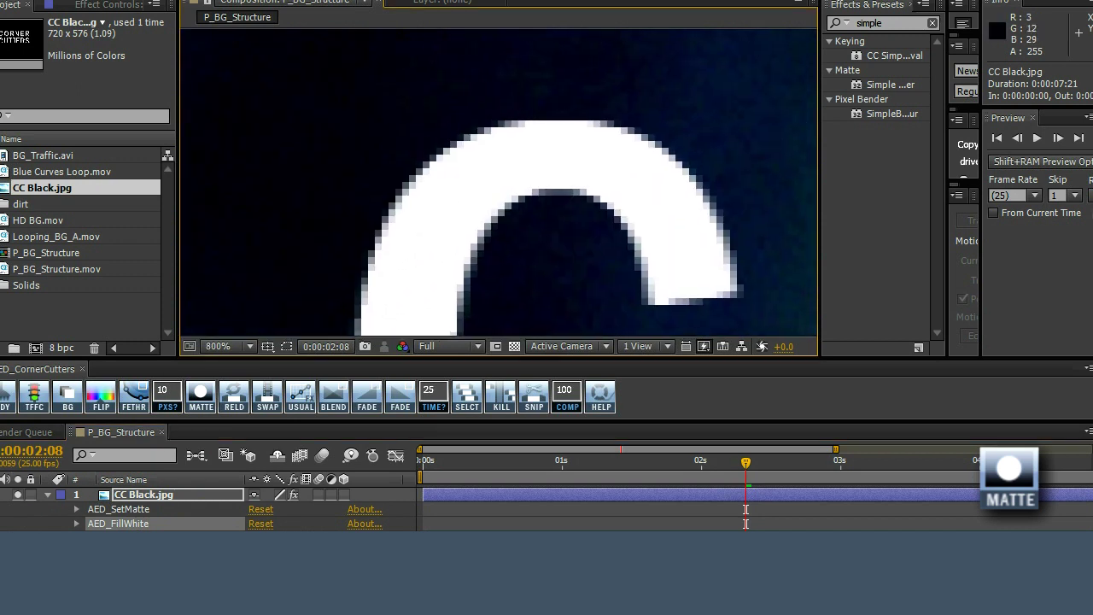
mouse_move(418, 281)
left_mouse_down()
mouse_move(378, 147)
mouse_move(419, 213)
mouse_move(362, 231)
mouse_move(324, 277)
mouse_move(354, 275)
left_mouse_up()
left_click_drag(454, 215, 619, 282)
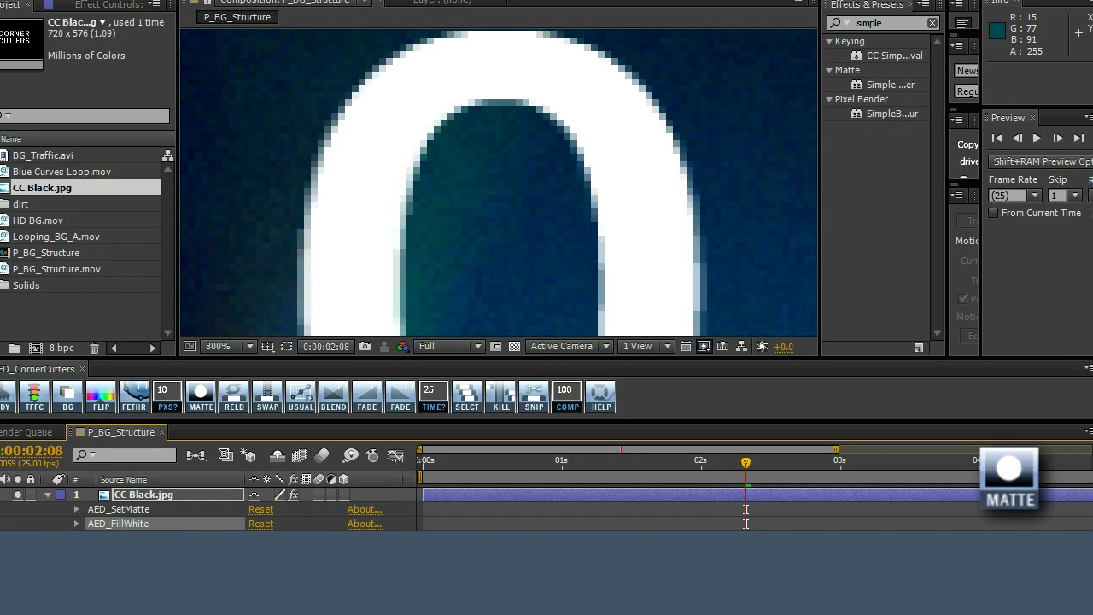
scroll(452, 171, "down", 8)
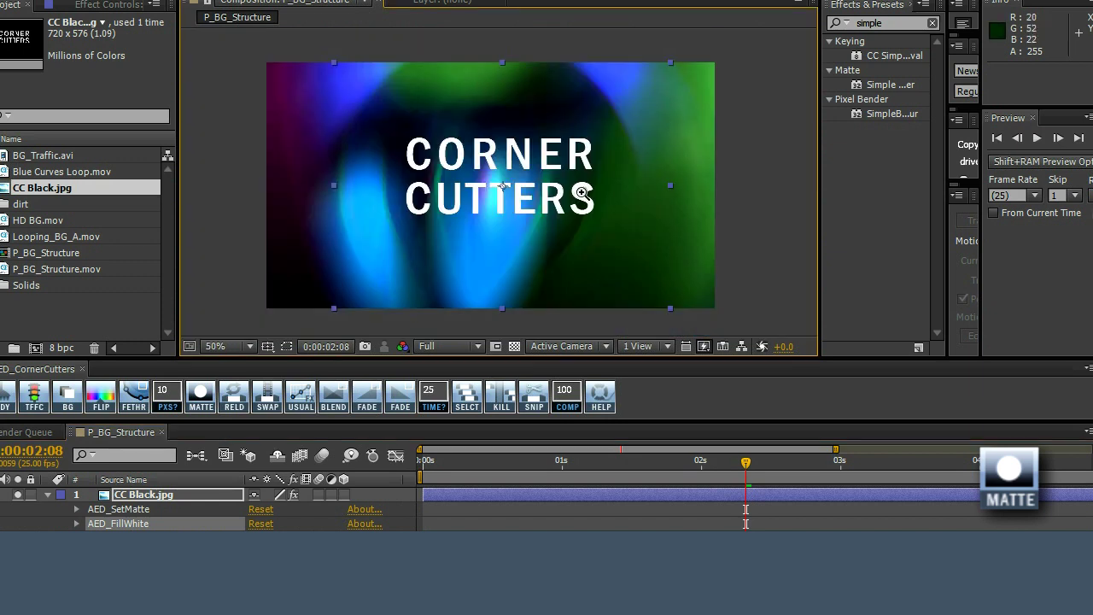
Preview CC Black.jpg's matte against white and magnify the T letters of CUTTERS
scroll(483, 133, "up", 2)
left_click(146, 498)
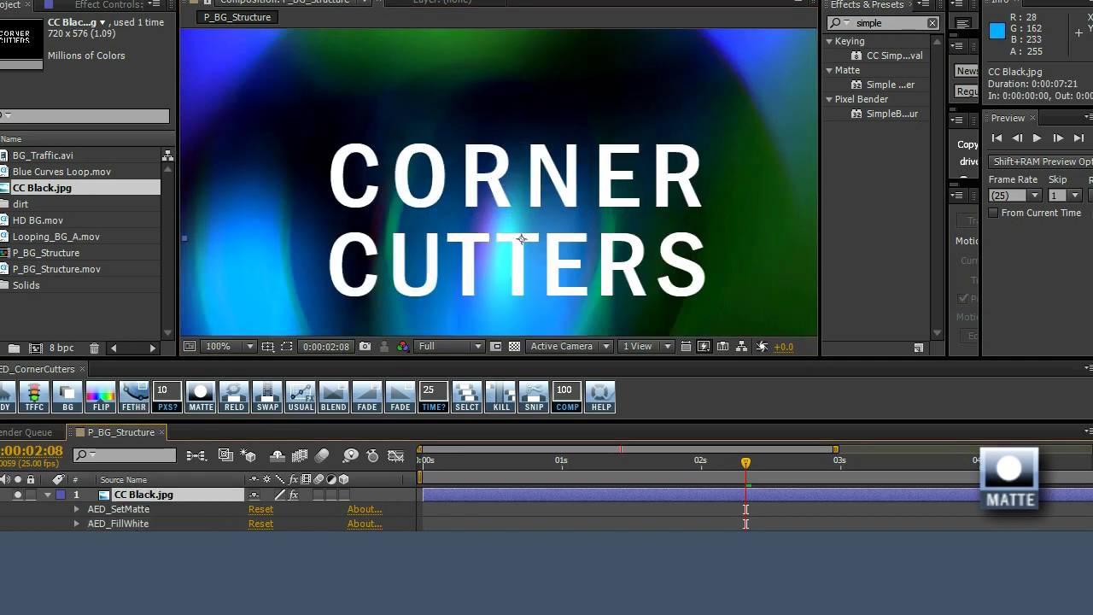
left_click(203, 393)
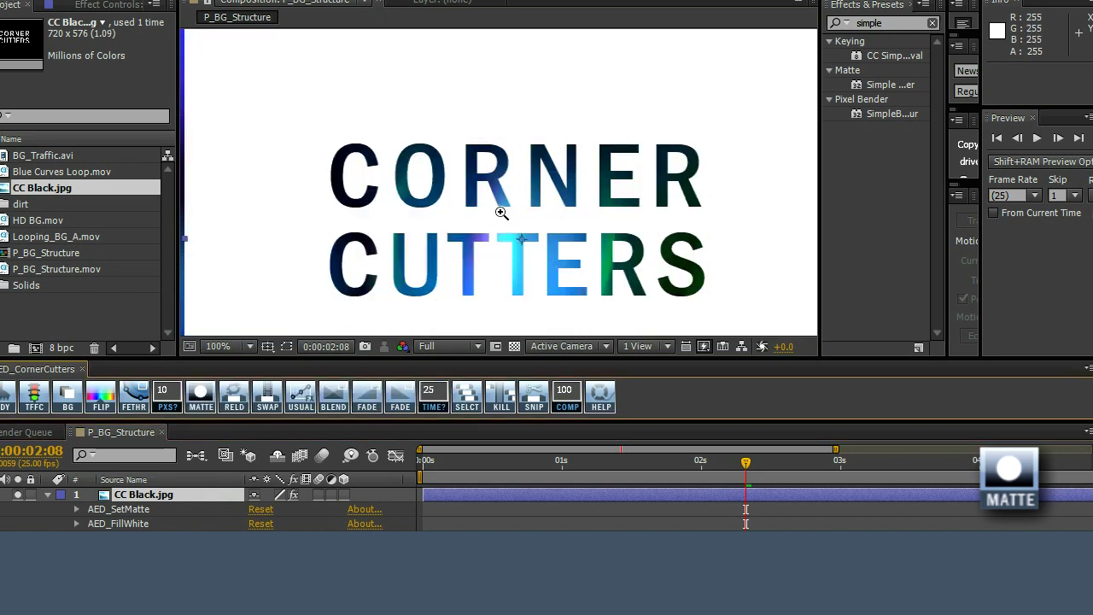
left_click(476, 239)
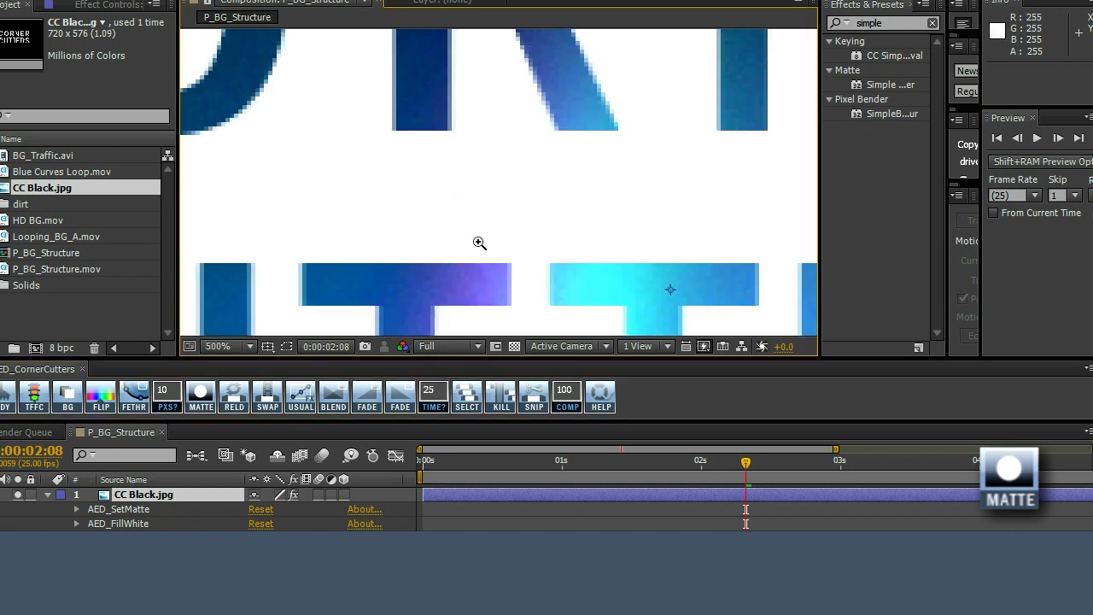
scroll(457, 248, "down", 3)
scroll(504, 165, "up", 1)
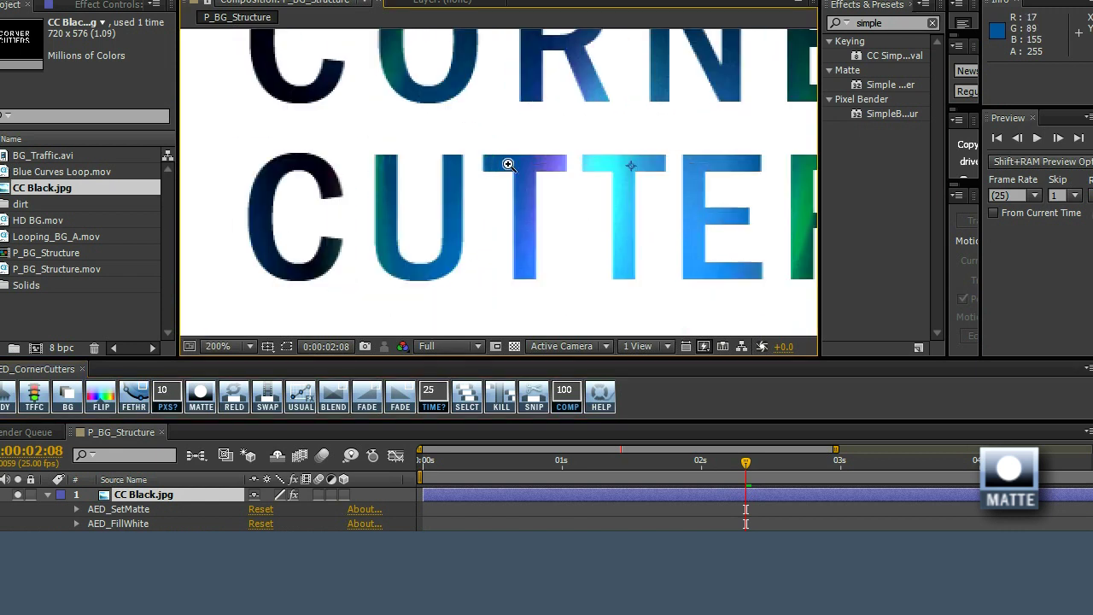
scroll(491, 201, "up", 2)
scroll(494, 209, "down", 4)
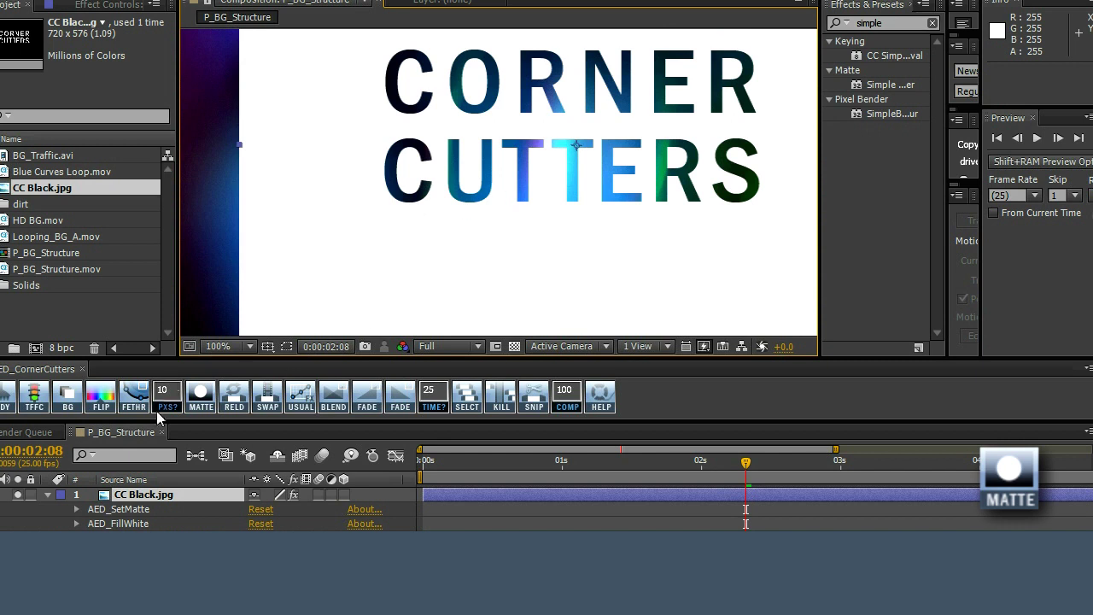
Toggle the MATTE preview repeatedly between white and the blue background
left_click(193, 404)
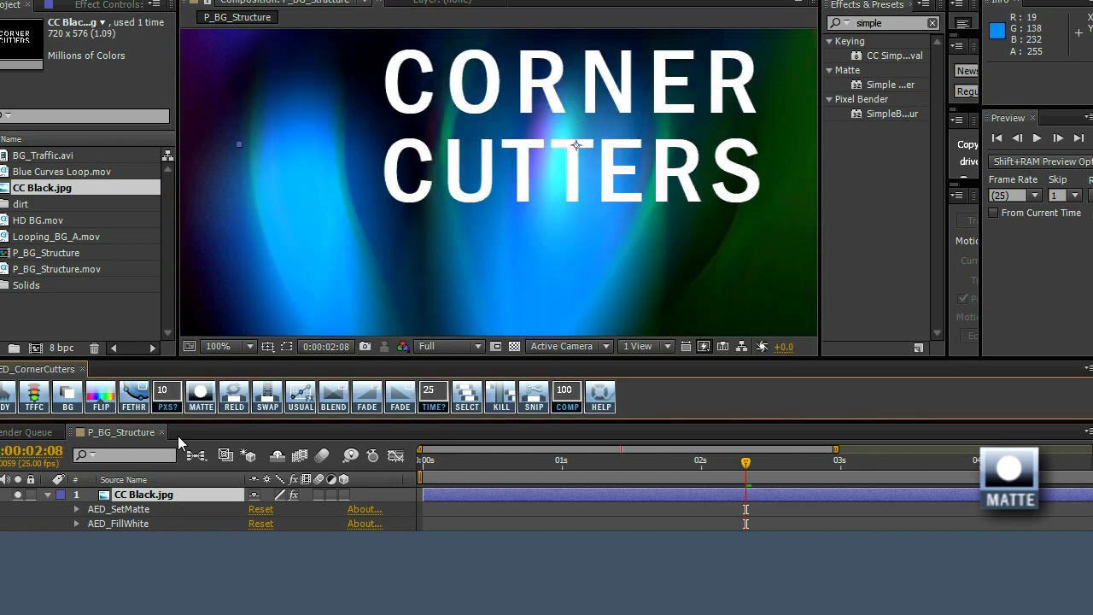
left_click(195, 396)
left_click(196, 395)
left_click(197, 397)
left_click(199, 399)
left_click(201, 402)
left_click(200, 402)
left_click(201, 401)
left_click(200, 402)
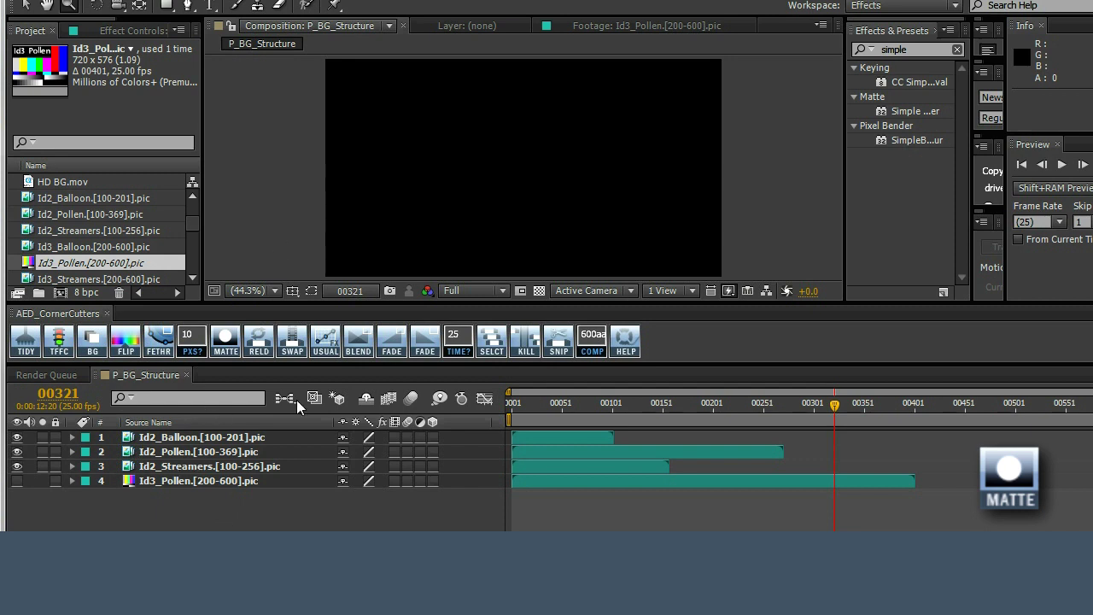
Reveal Id2_Pollen's source footage, then reload layers 1–3 with RELD
right_click(202, 459)
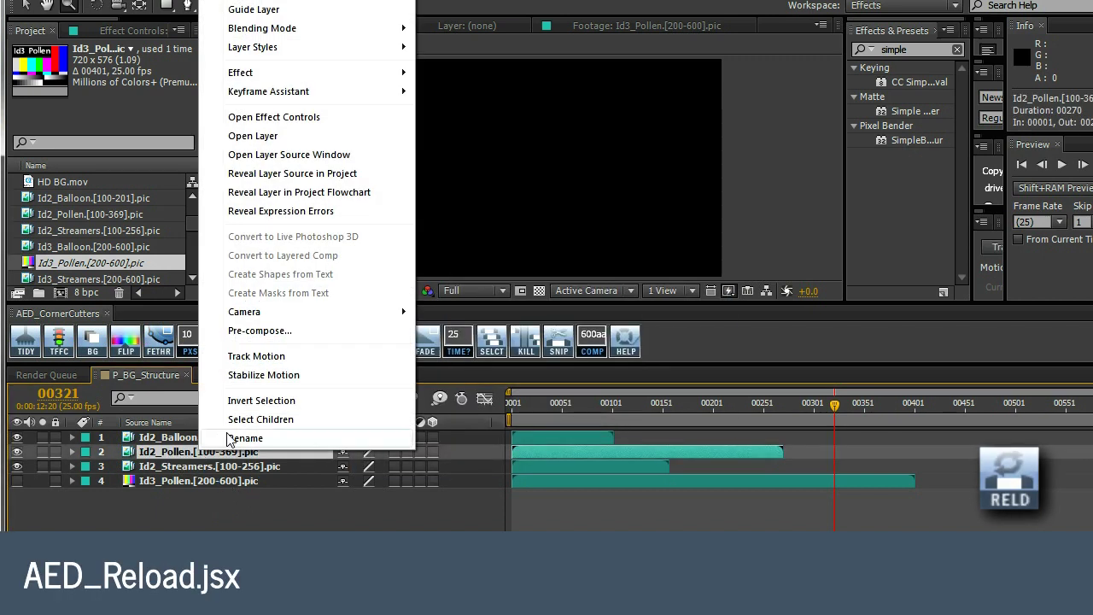
left_click(308, 174)
left_click_drag(189, 232, 131, 215)
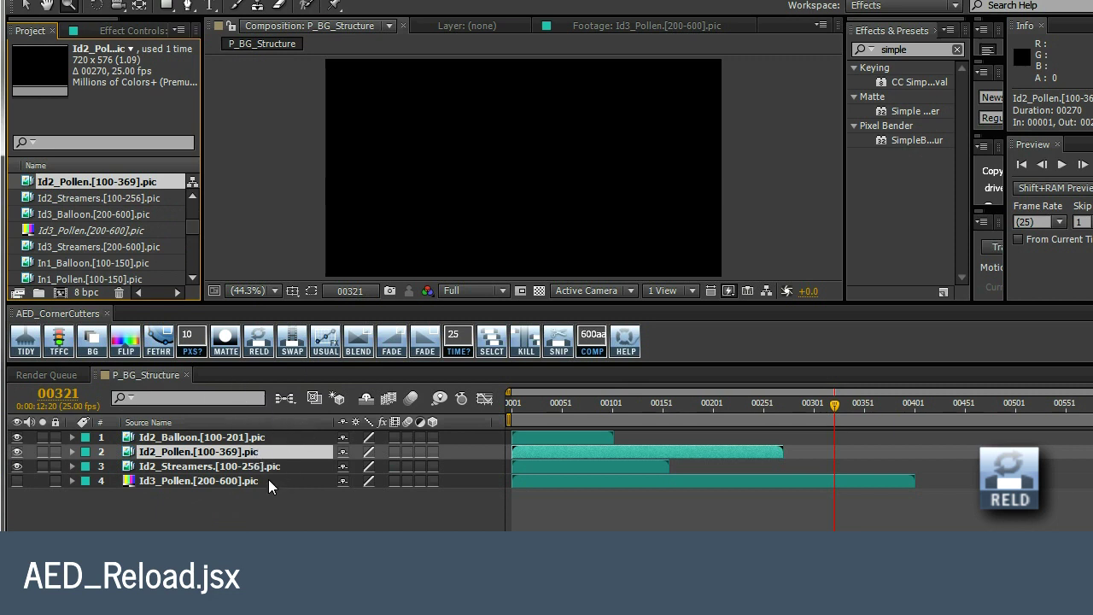
left_click(214, 466)
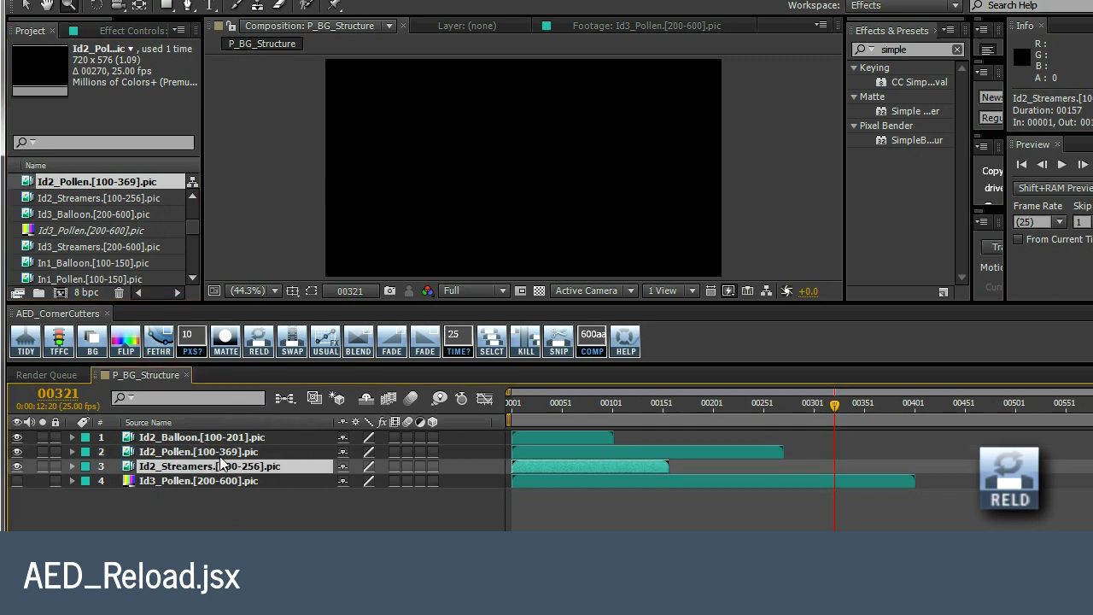
left_click(218, 438, "shift")
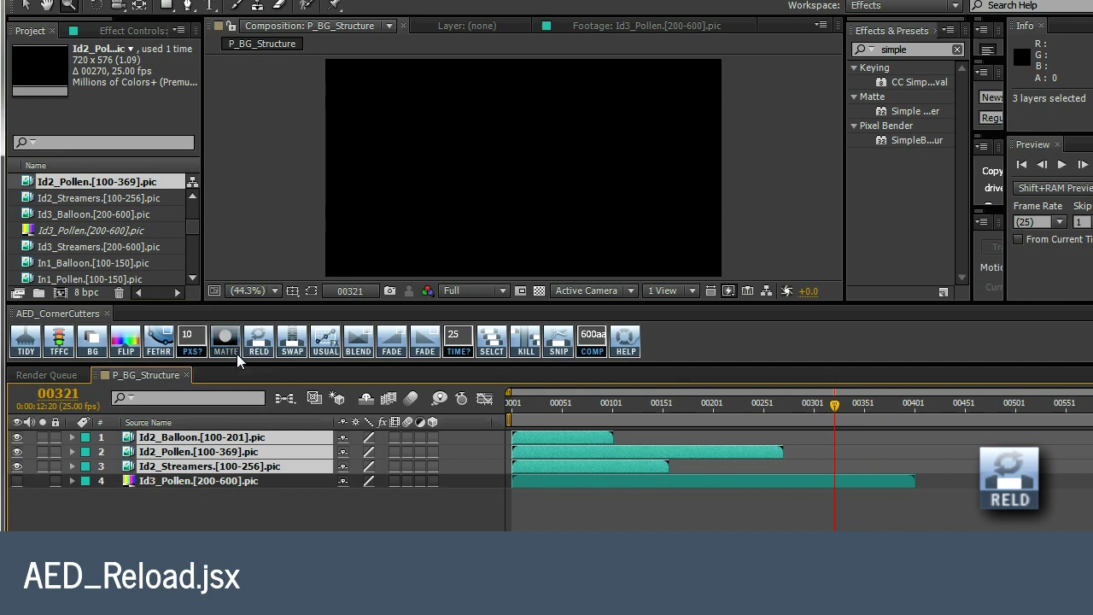
left_click(258, 347)
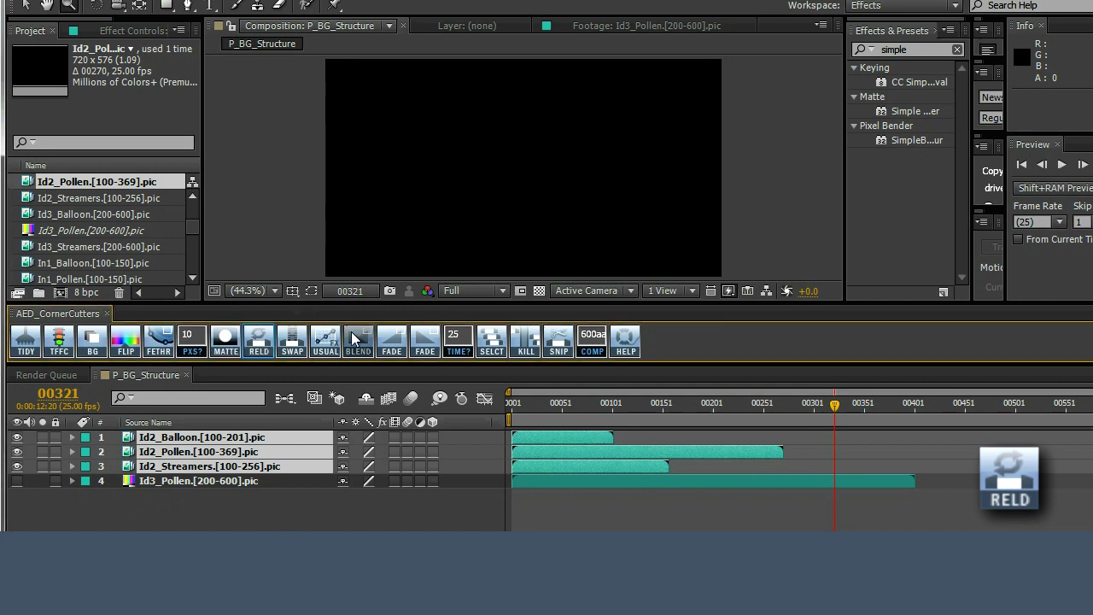
left_click(259, 339)
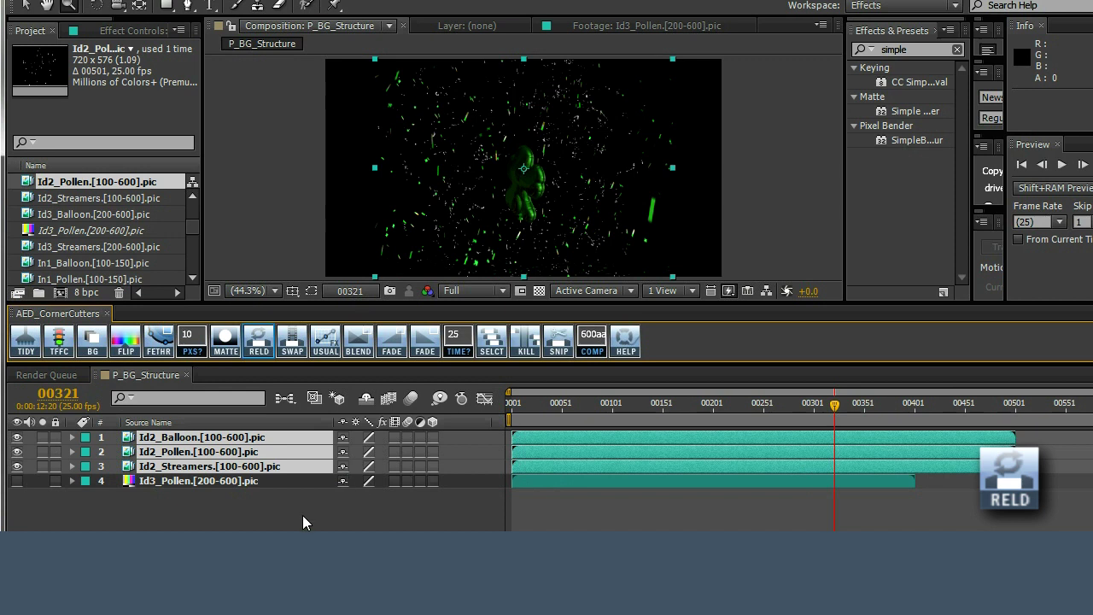
Hide layers 1–3, show Id3_Pollen at frame 00193, and run RELD on it
left_click(203, 479)
left_click_drag(17, 437, 17, 466)
left_click(18, 481)
left_click_drag(606, 401, 706, 401)
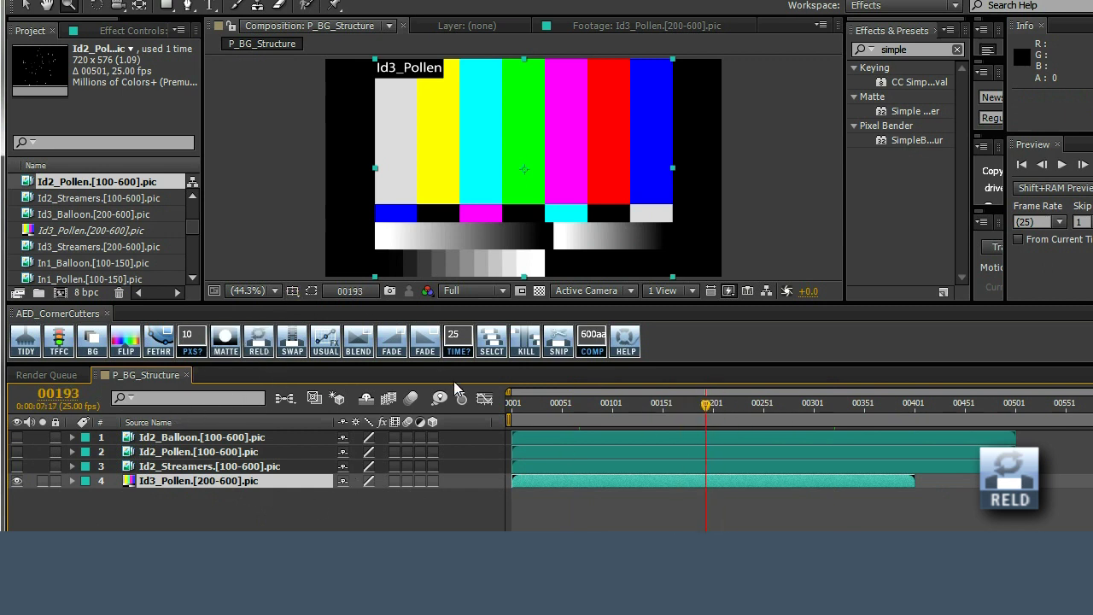
left_click(259, 340)
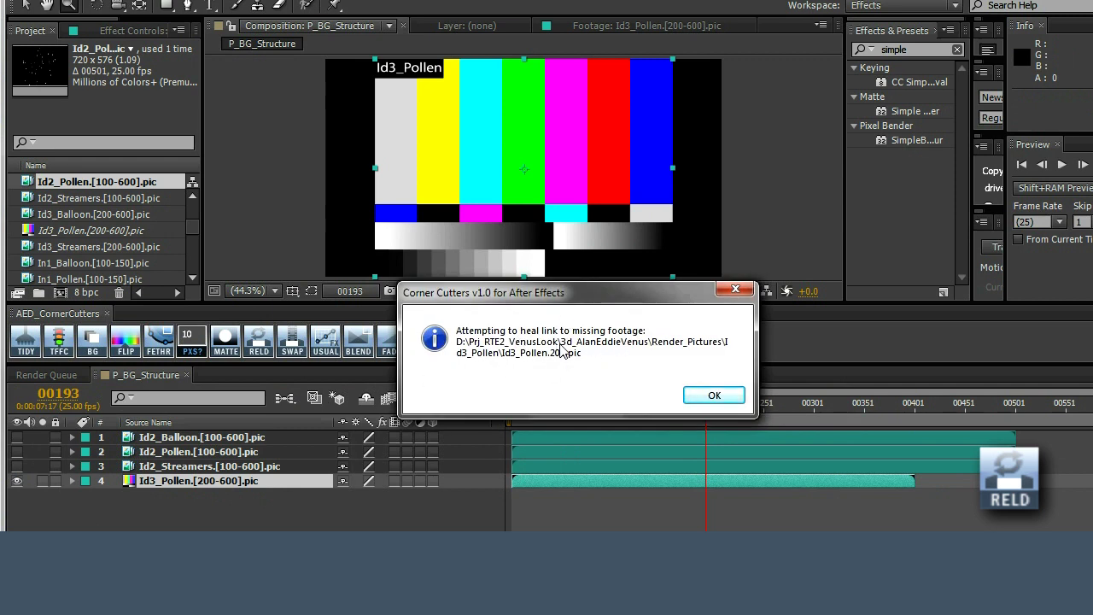
Confirm the Corner Cutters heal-link message with OK
left_click(713, 396)
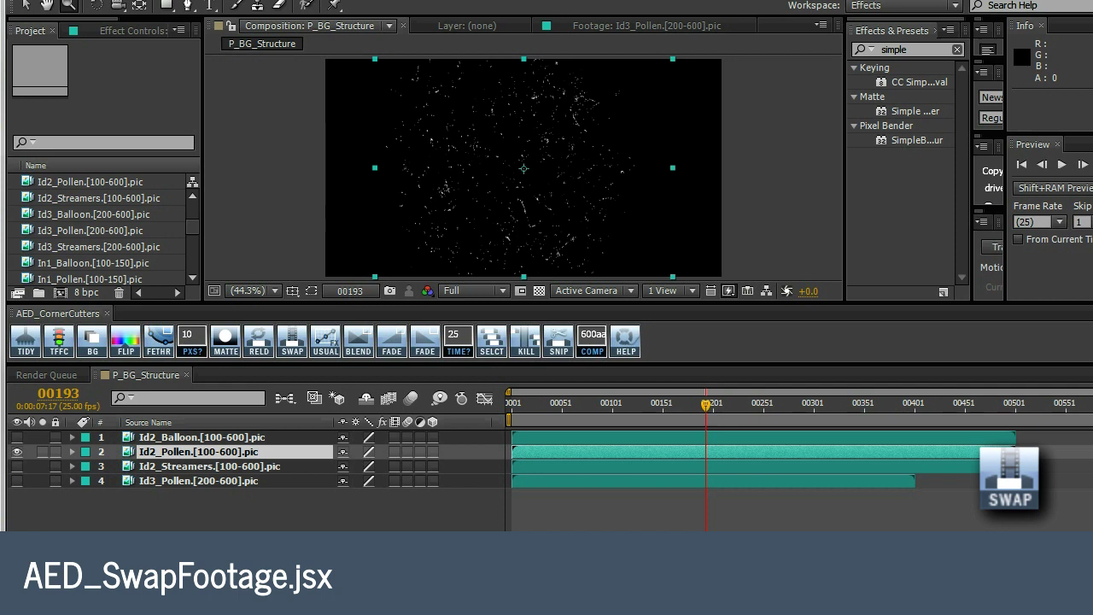
Swap Id2_Pollen's footage for CC Grey.jpg via SWAP, then scrub frames 00124–00176 to check
right_click(238, 452)
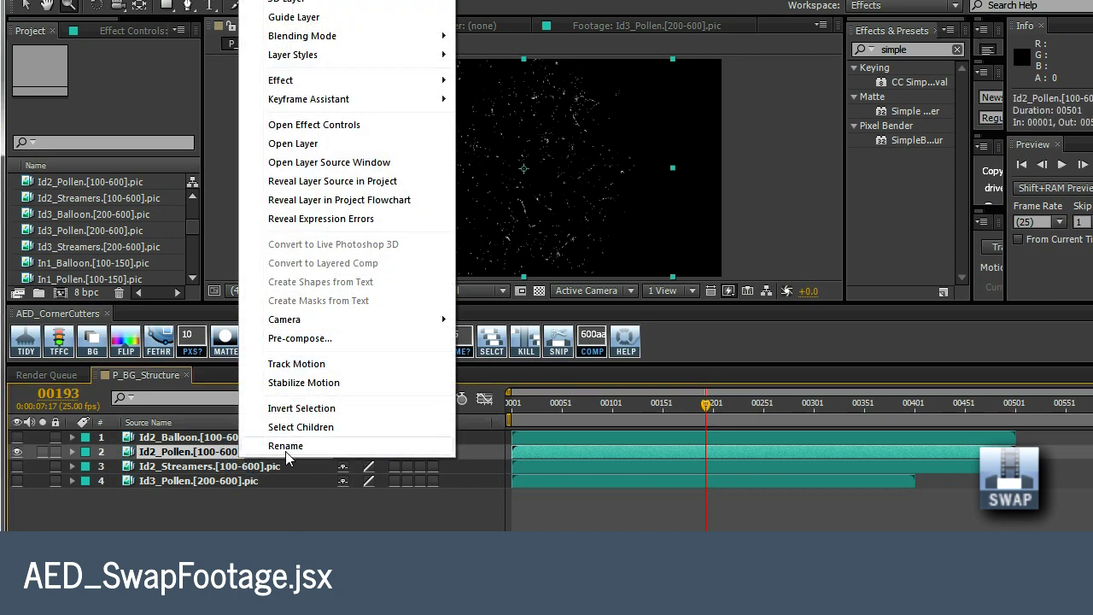
left_click(352, 181)
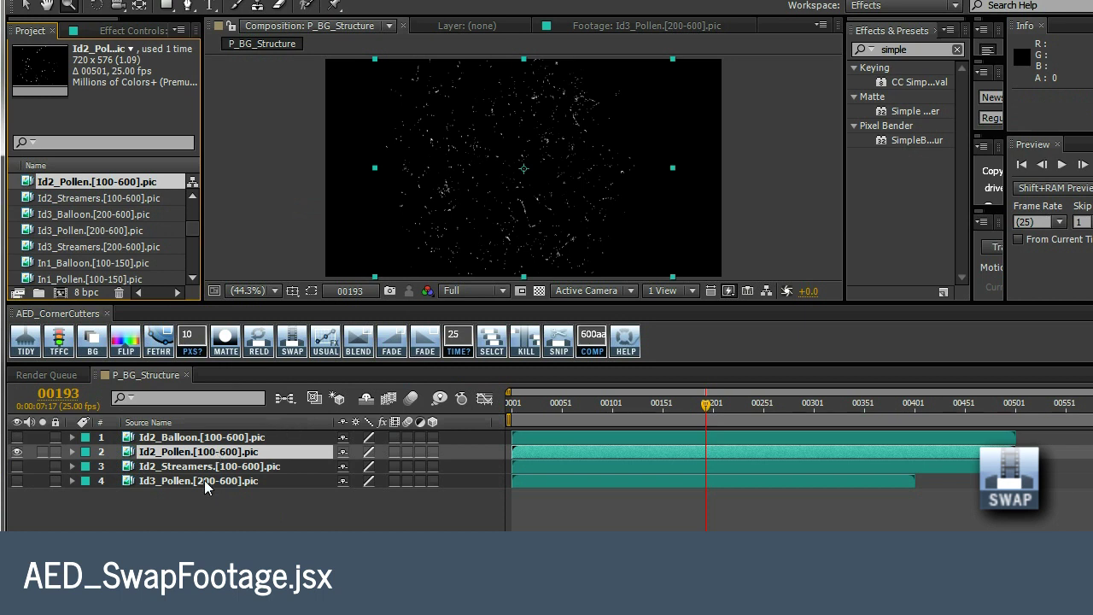
left_click(199, 438)
left_click(208, 455)
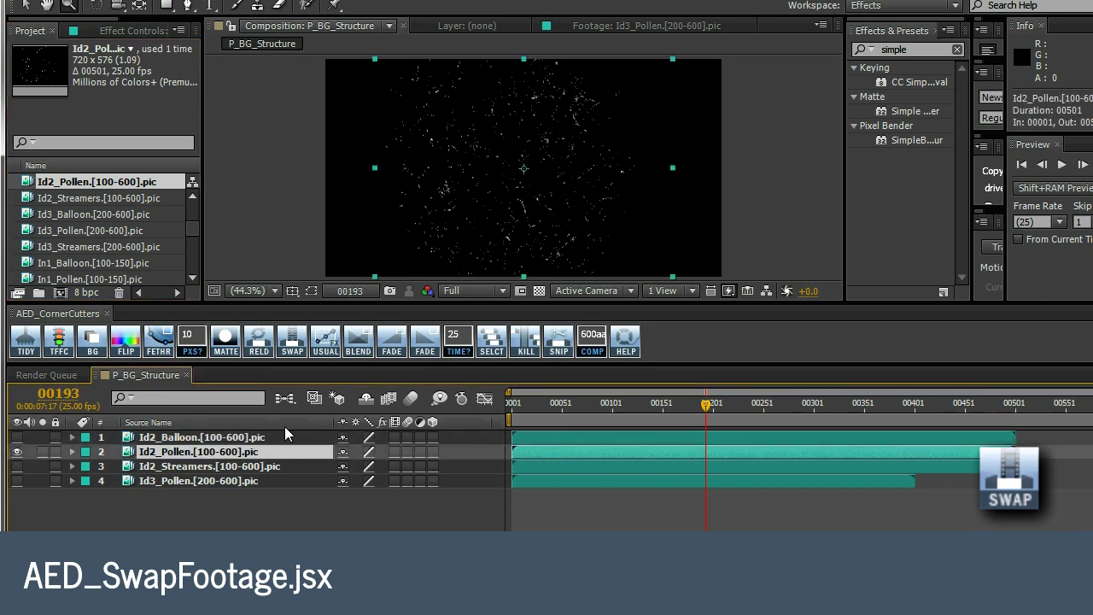
left_click(291, 344)
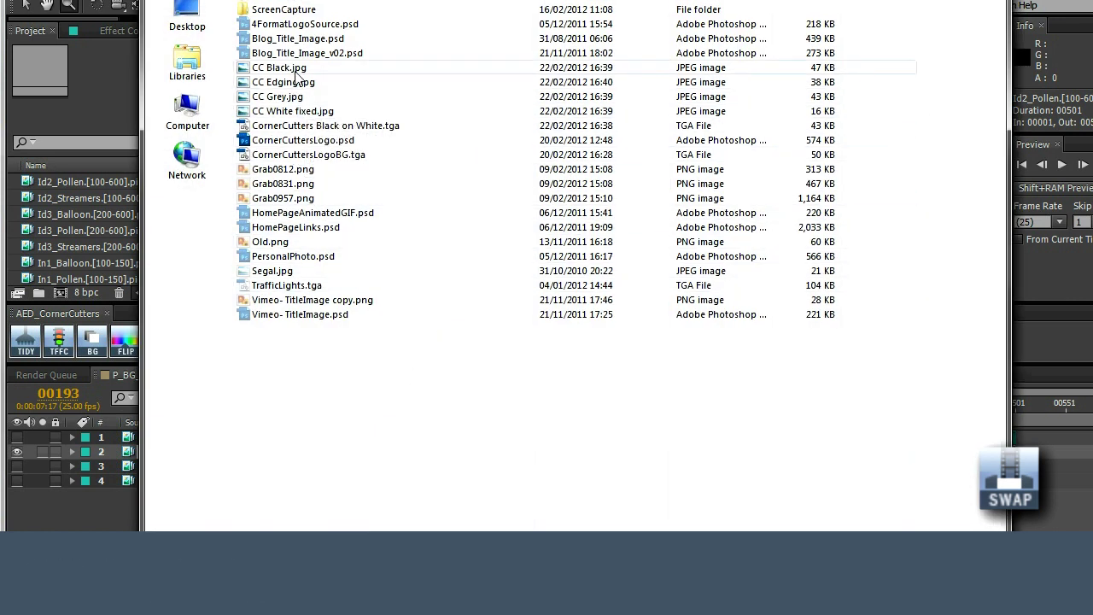
left_click(293, 101)
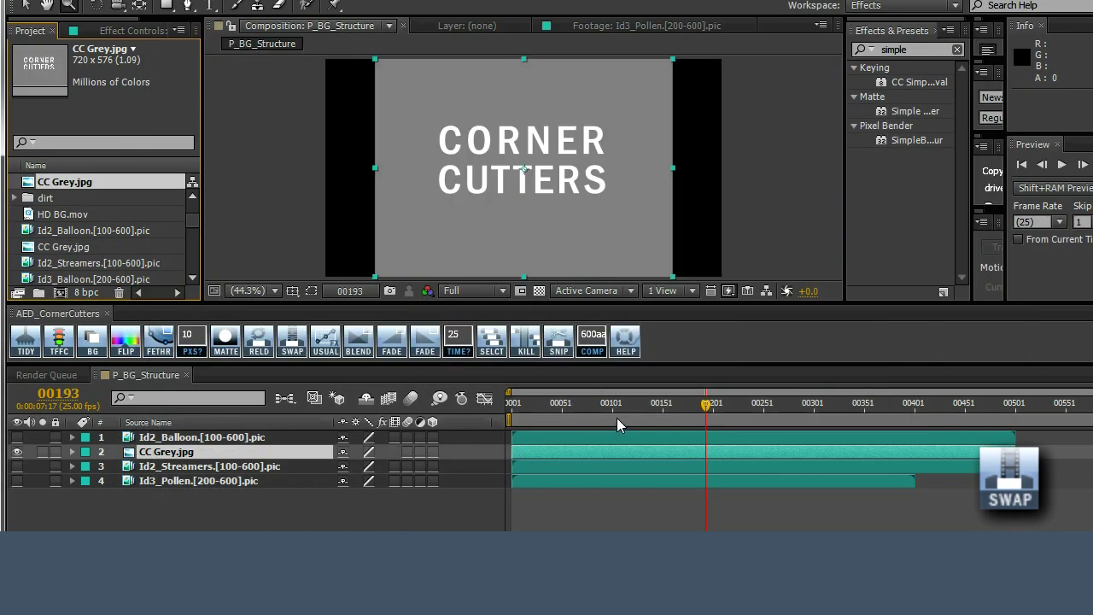
left_click_drag(615, 407, 635, 409)
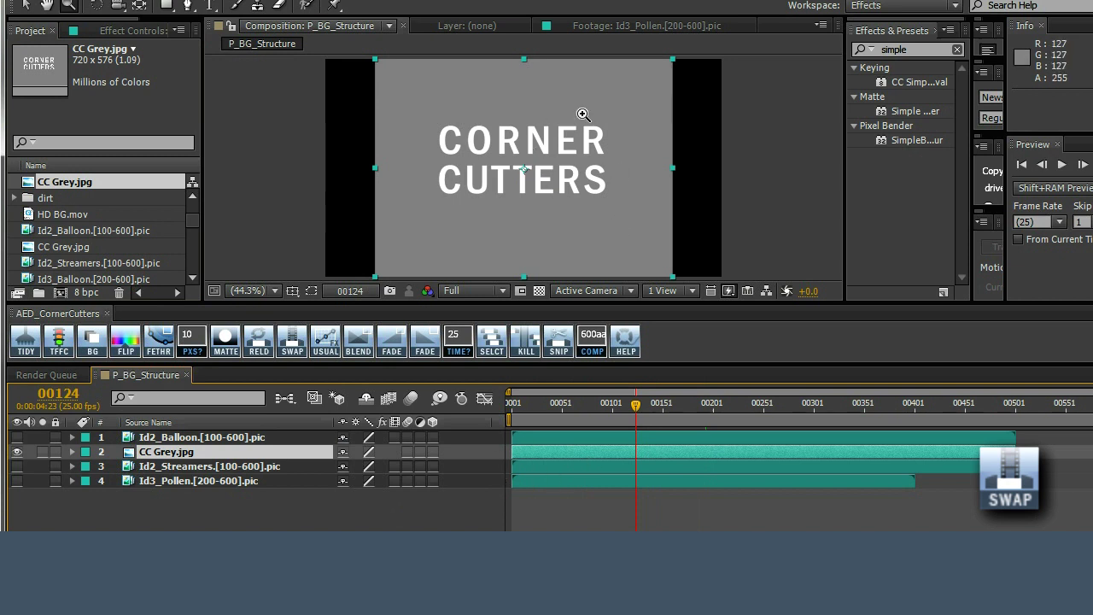
left_click_drag(647, 403, 689, 402)
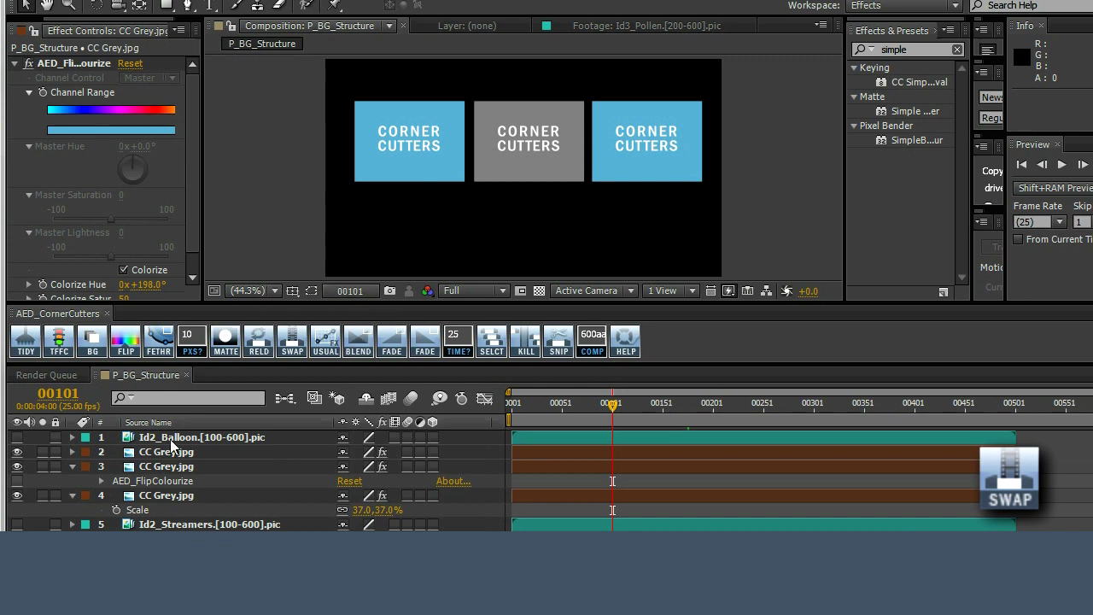
Add the FX - USUAL adjustment layer, inspect its effects, then undo it
left_click(330, 341)
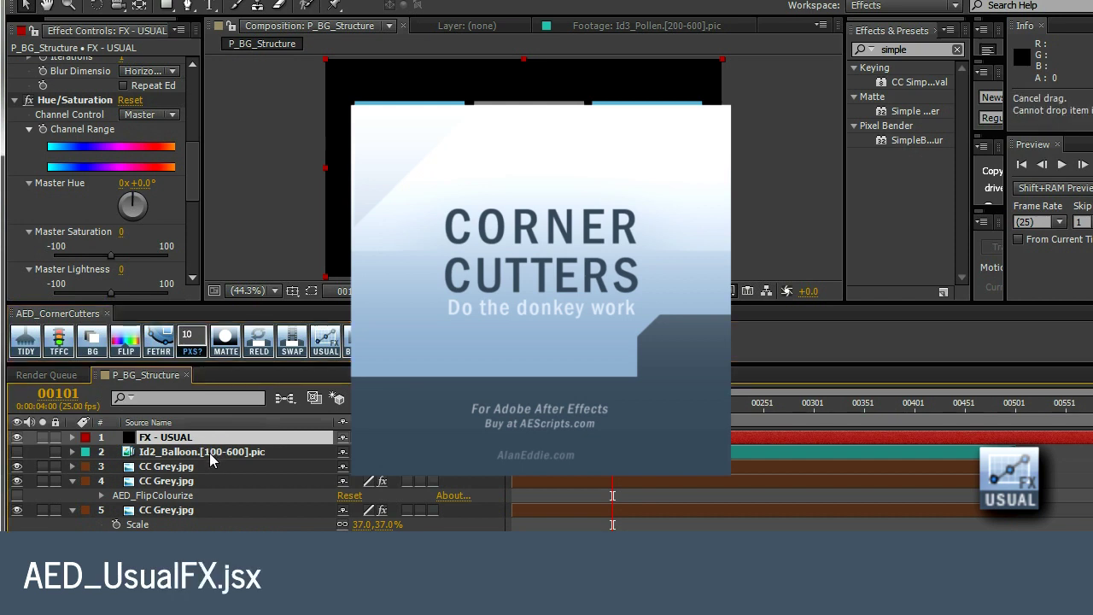
key("e")
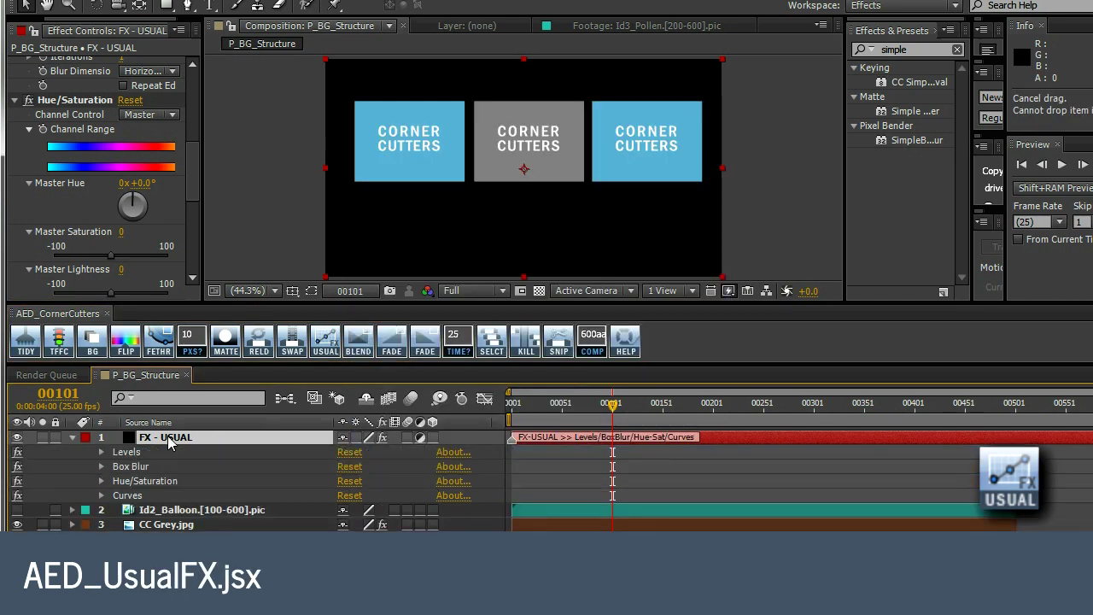
key("ctrl+z")
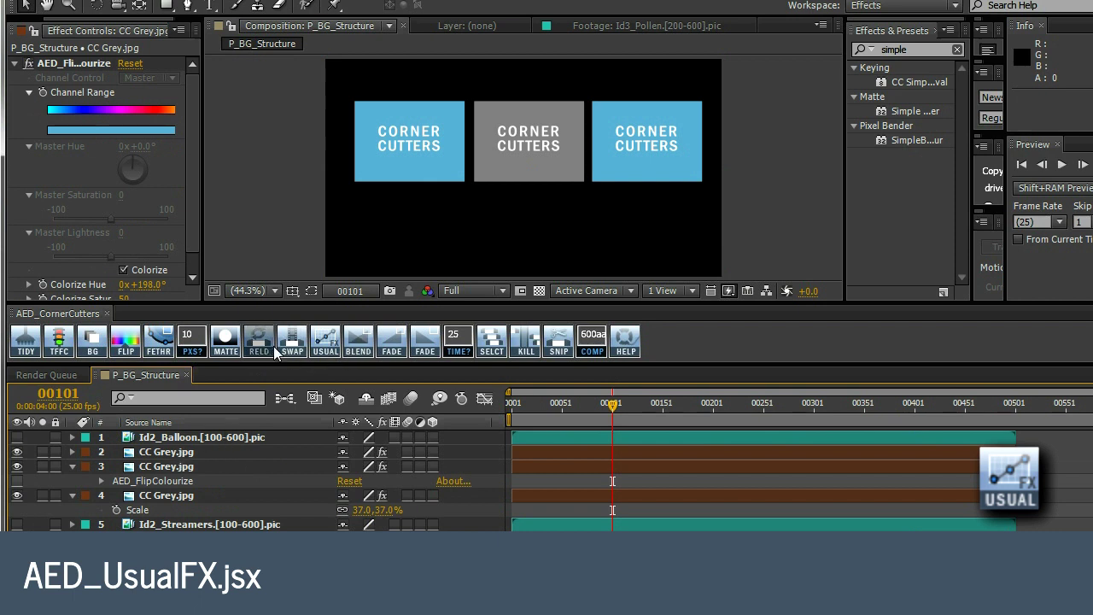
left_click(323, 339)
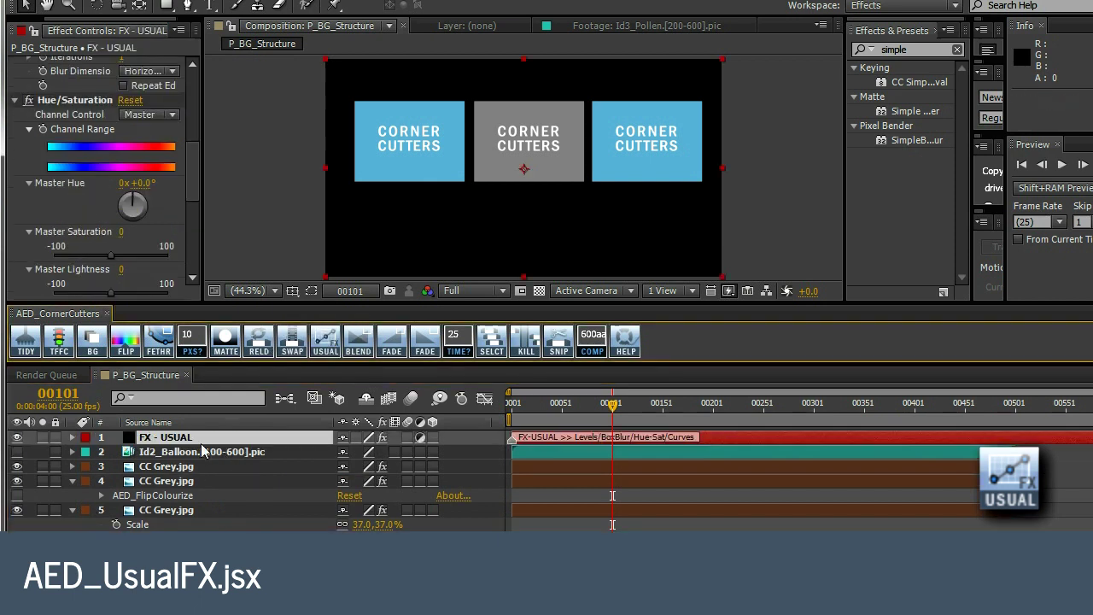
key("ctrl+z")
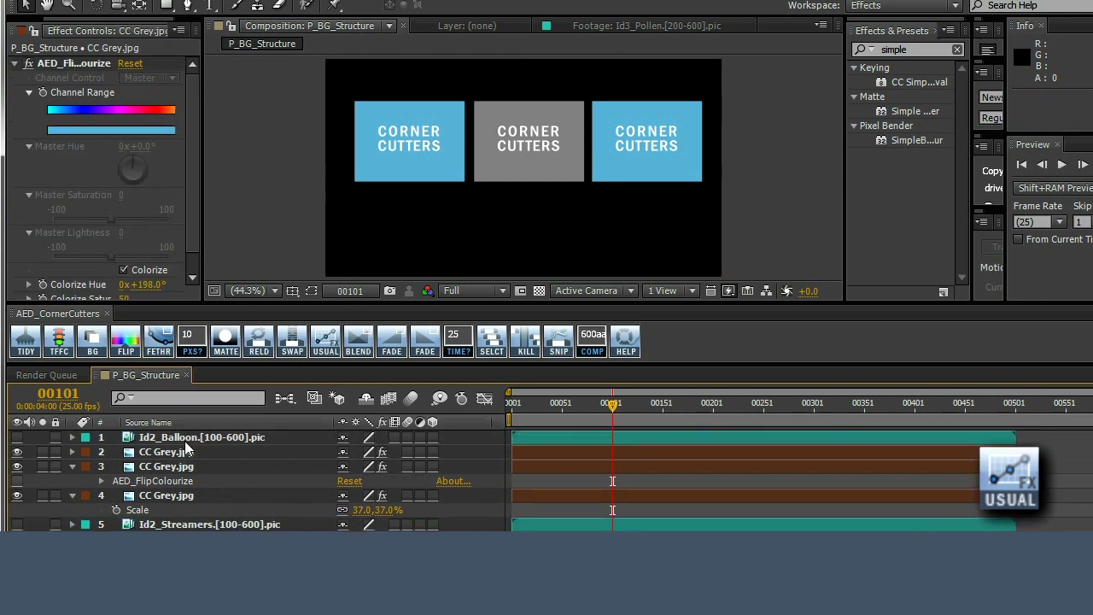
Select the three CC Grey.jpg layers (layers 2–4)
left_click(185, 442)
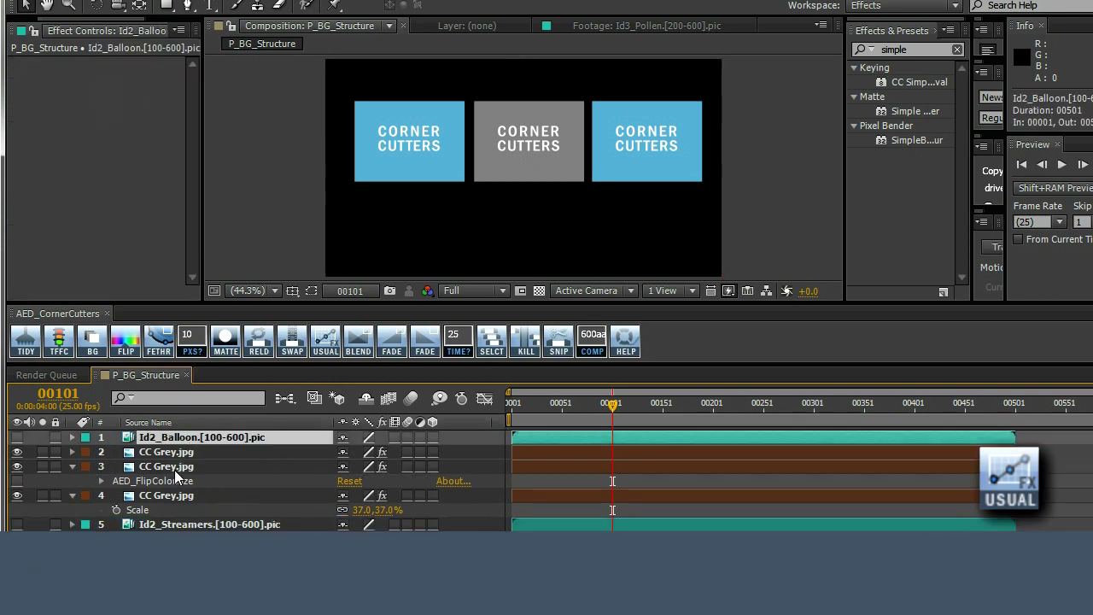
left_click(165, 496)
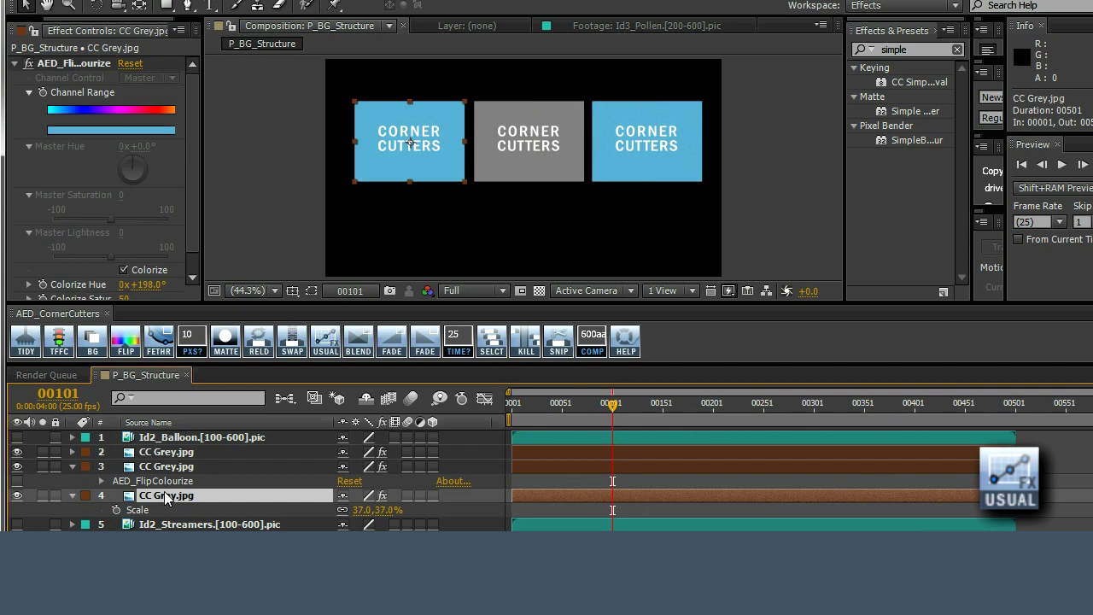
left_click(165, 452, "shift")
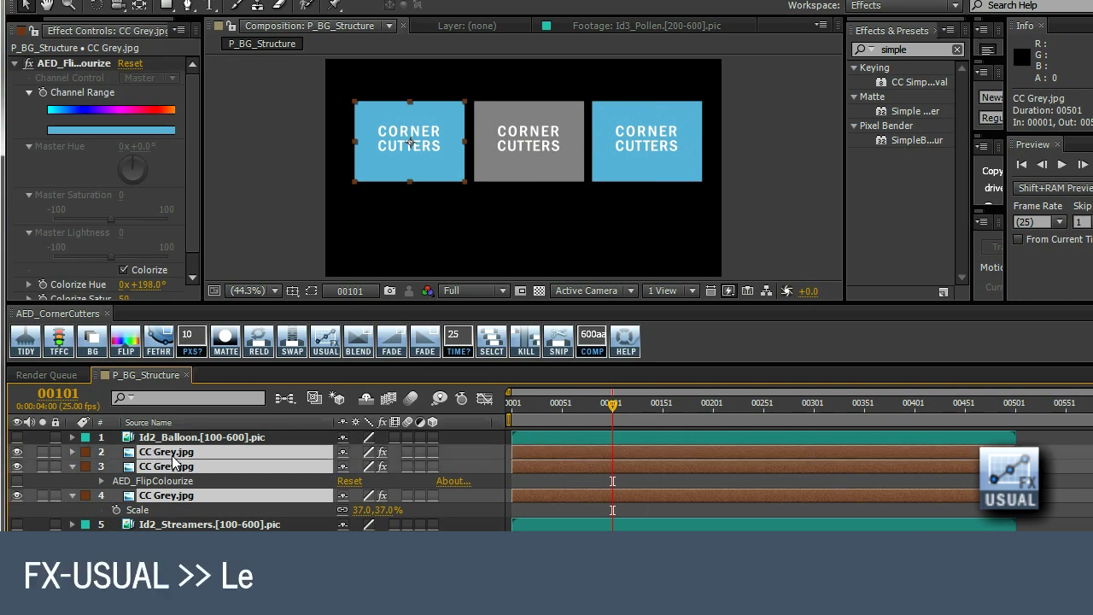
Apply the USUAL effects to the three CC Grey layers and adjust layer 3's Box Blur
left_click(329, 344)
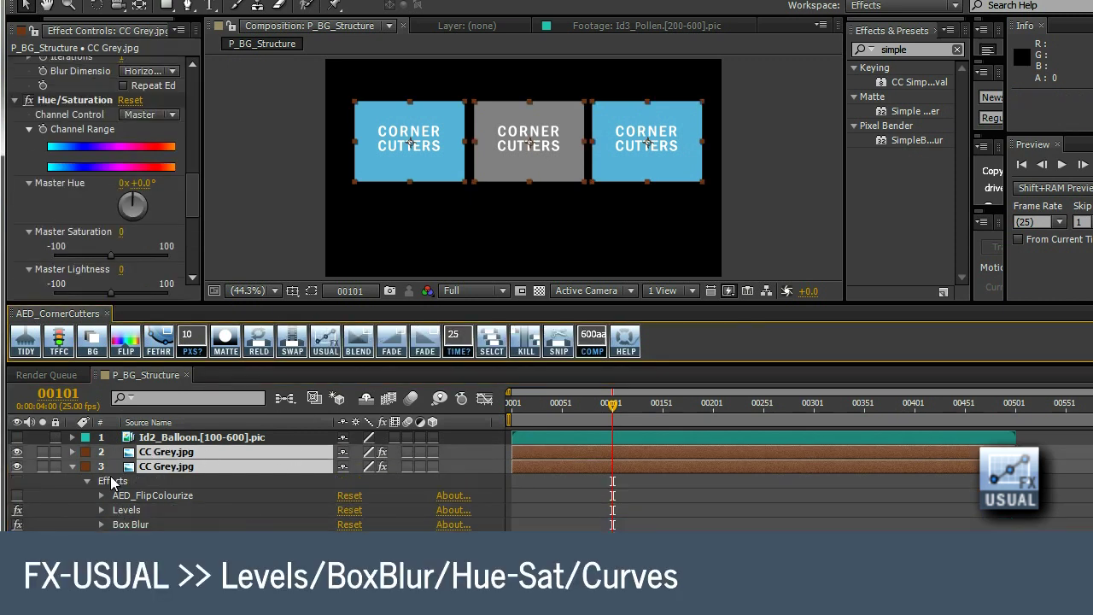
left_click(132, 524)
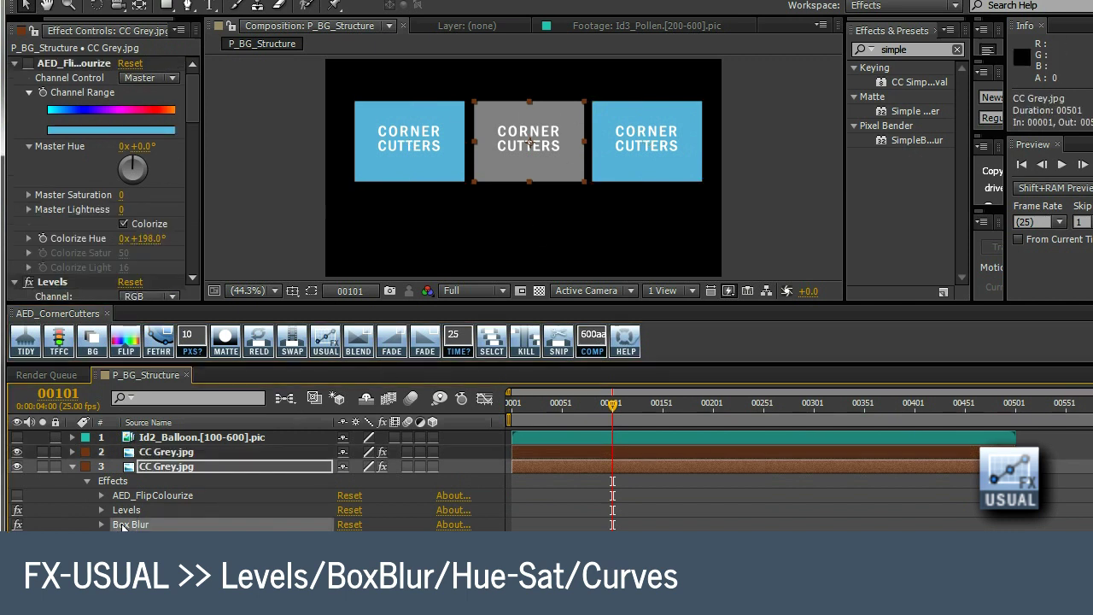
left_click_drag(191, 94, 194, 172)
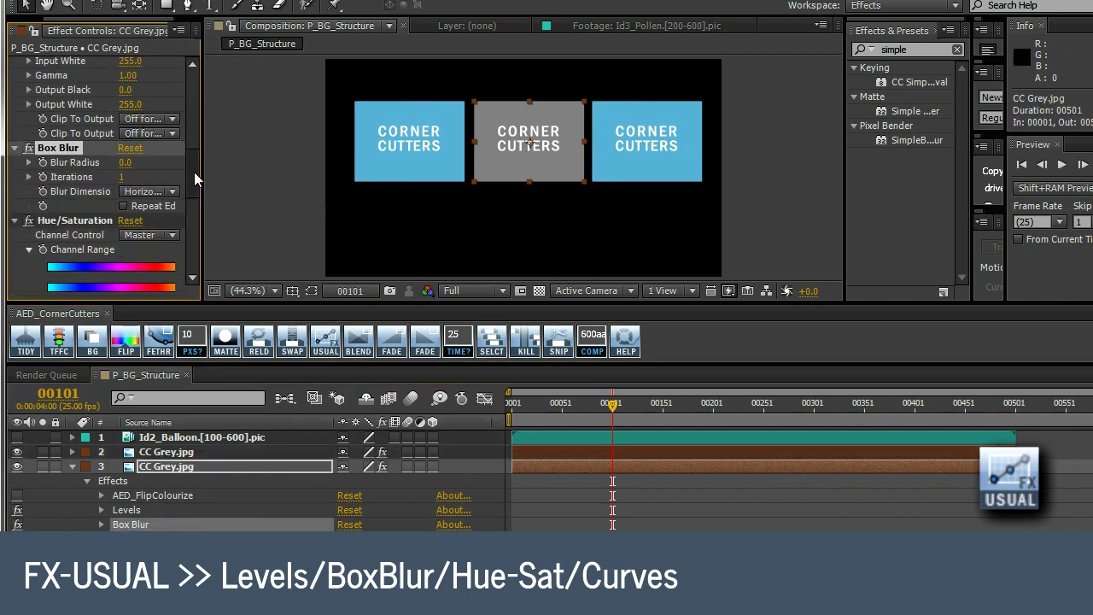
scroll(135, 167, "down", 3)
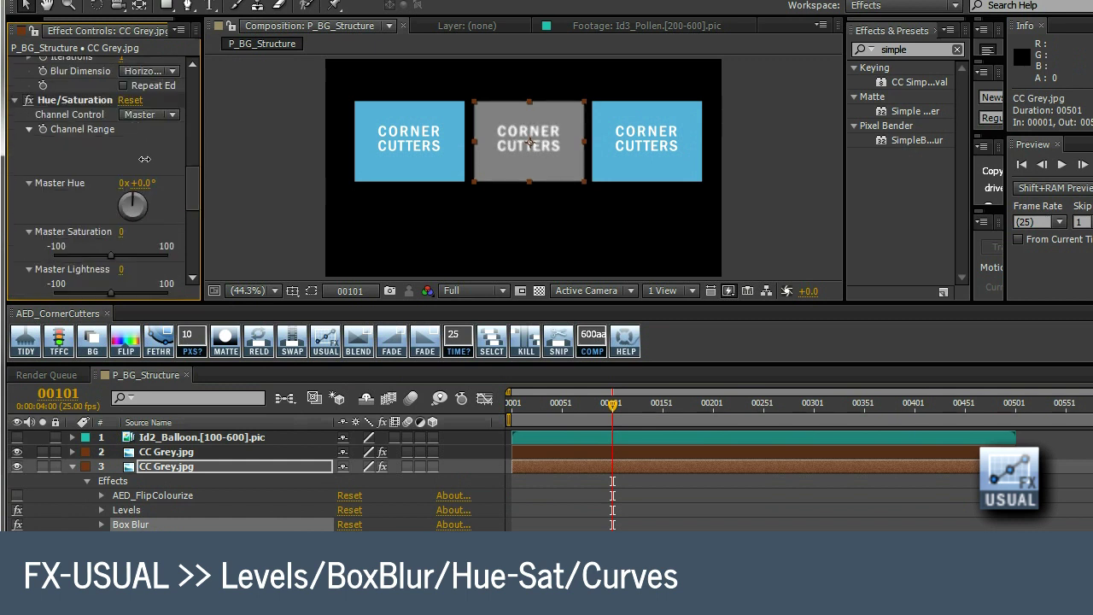
left_click_drag(193, 185, 192, 198)
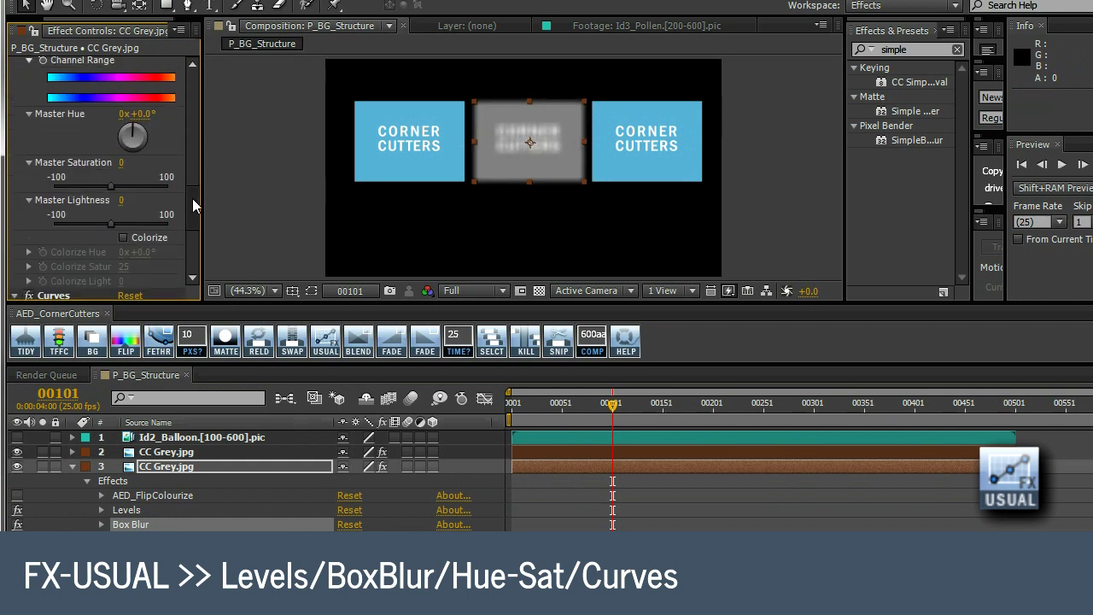
At frame 00097, add the FX - USUAL adjustment layer on top
mouse_move(619, 404)
left_mouse_down()
mouse_move(595, 412)
mouse_move(609, 407)
left_mouse_up()
left_click(662, 222)
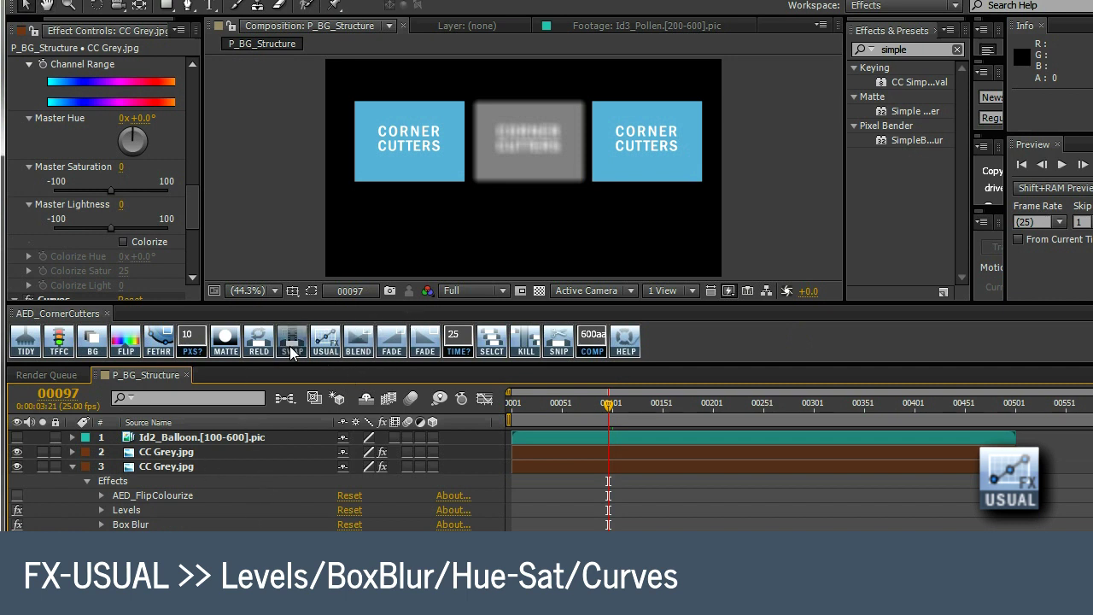
left_click(325, 342)
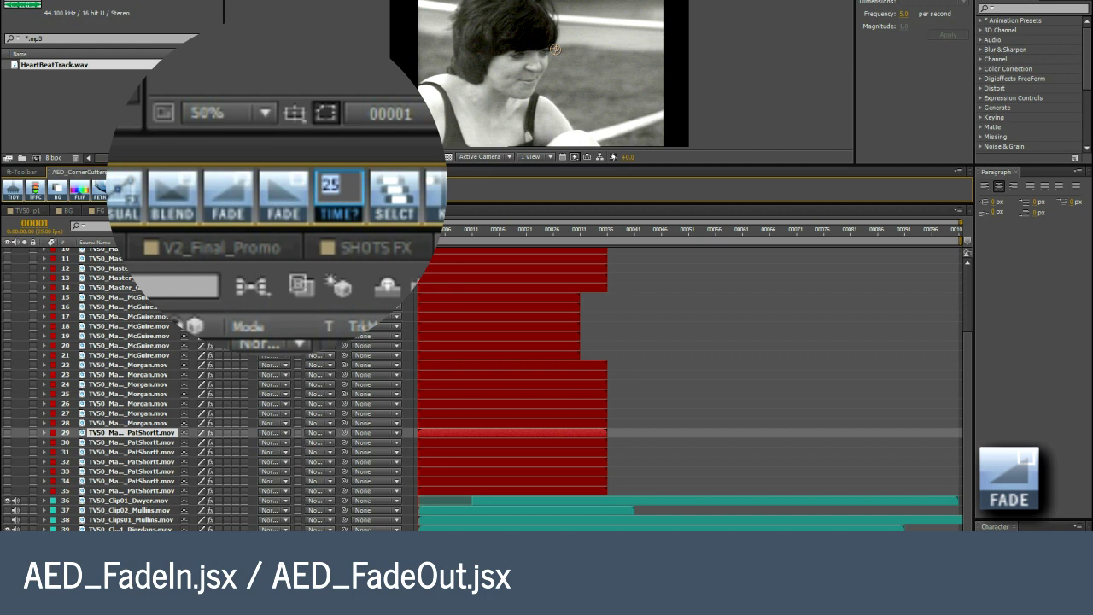
Fade in all clip layers over 25 frames and scrub to check the Opacity keyframes
double_click(349, 186)
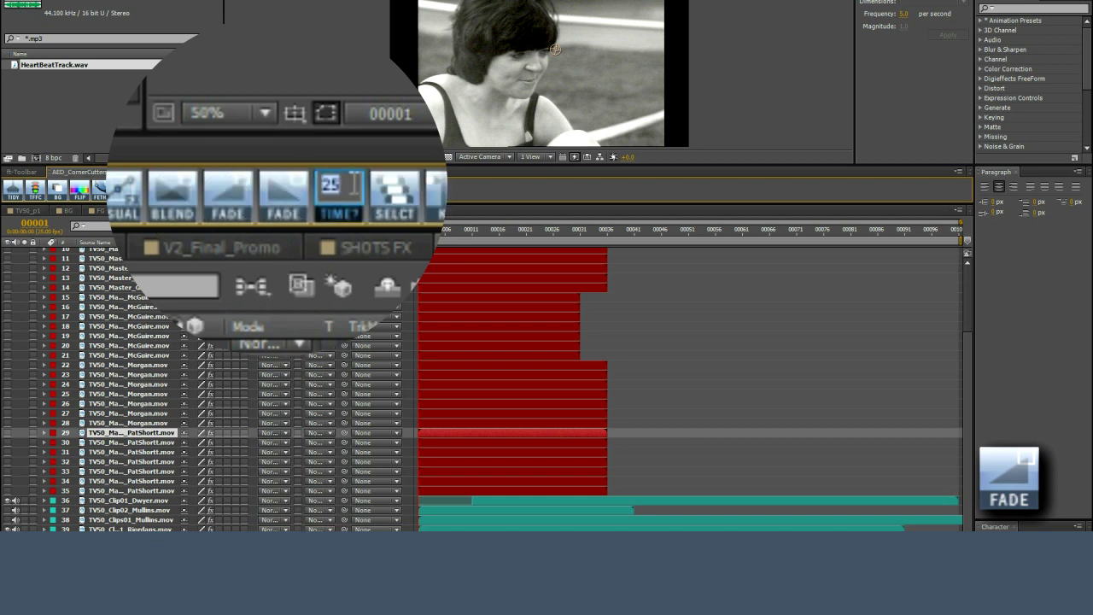
left_click(346, 190)
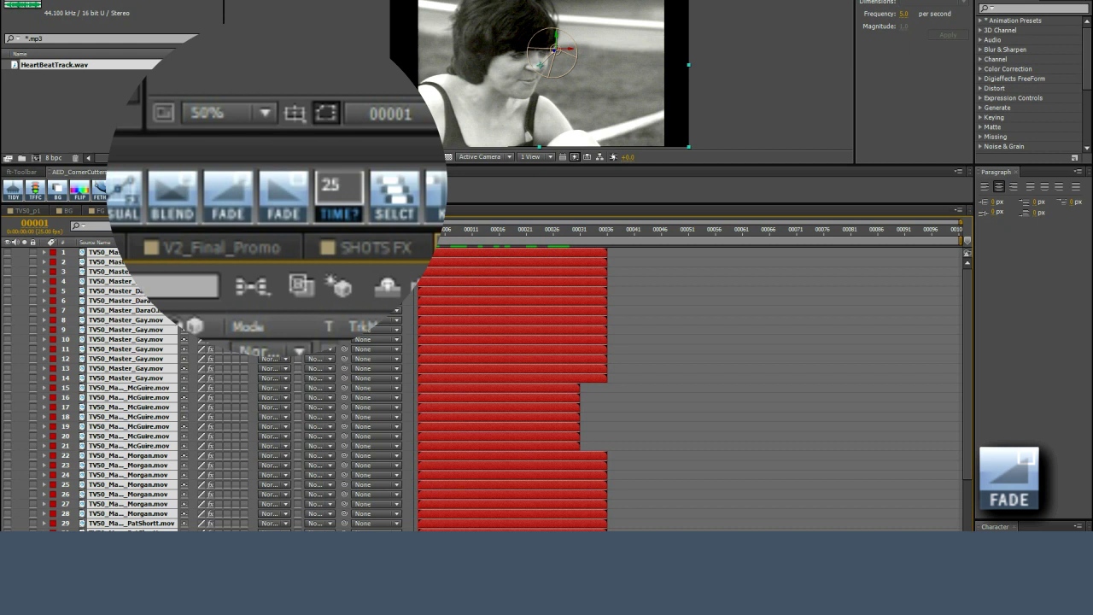
left_click(232, 208)
mouse_move(427, 235)
left_mouse_down()
mouse_move(501, 242)
mouse_move(426, 237)
left_mouse_up()
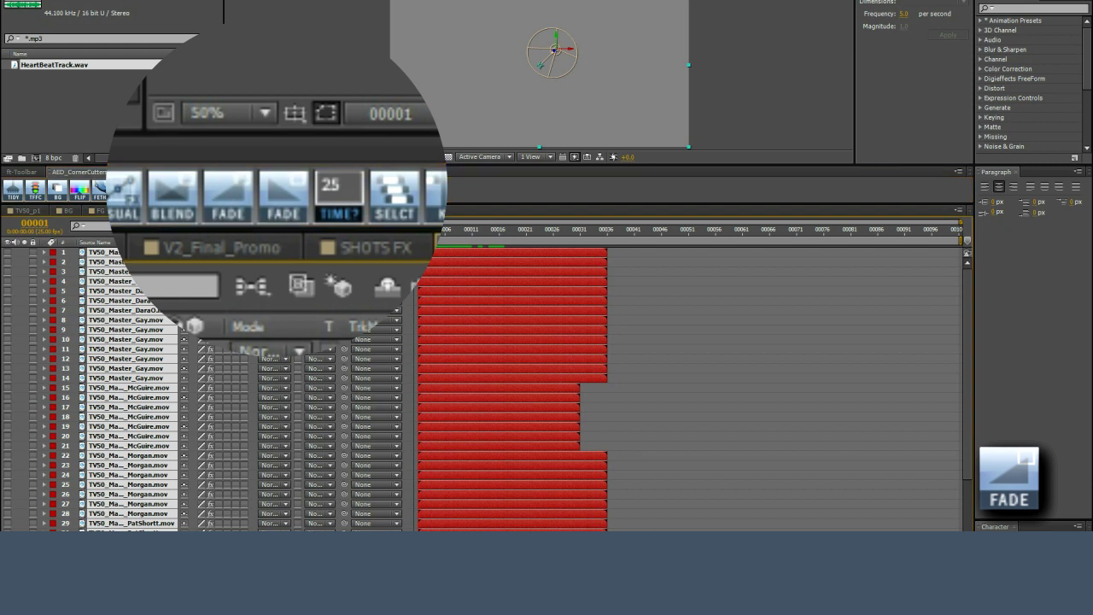
key("u")
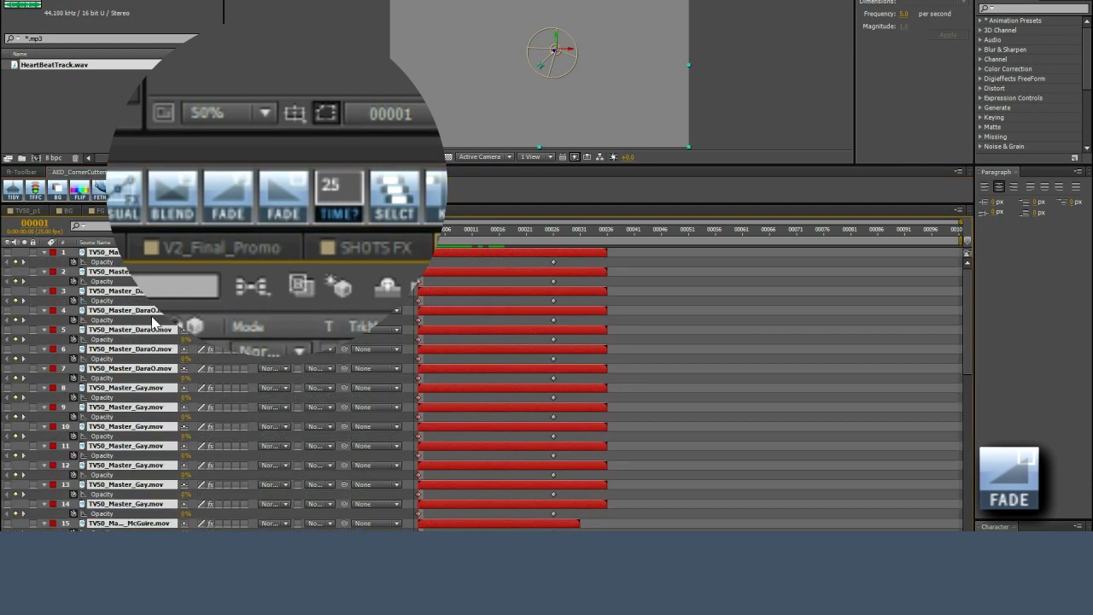
left_click_drag(425, 236, 546, 234)
Replace the 25-frame fade with a 5-frame fade-in and preview at frame 00026
left_click(300, 188)
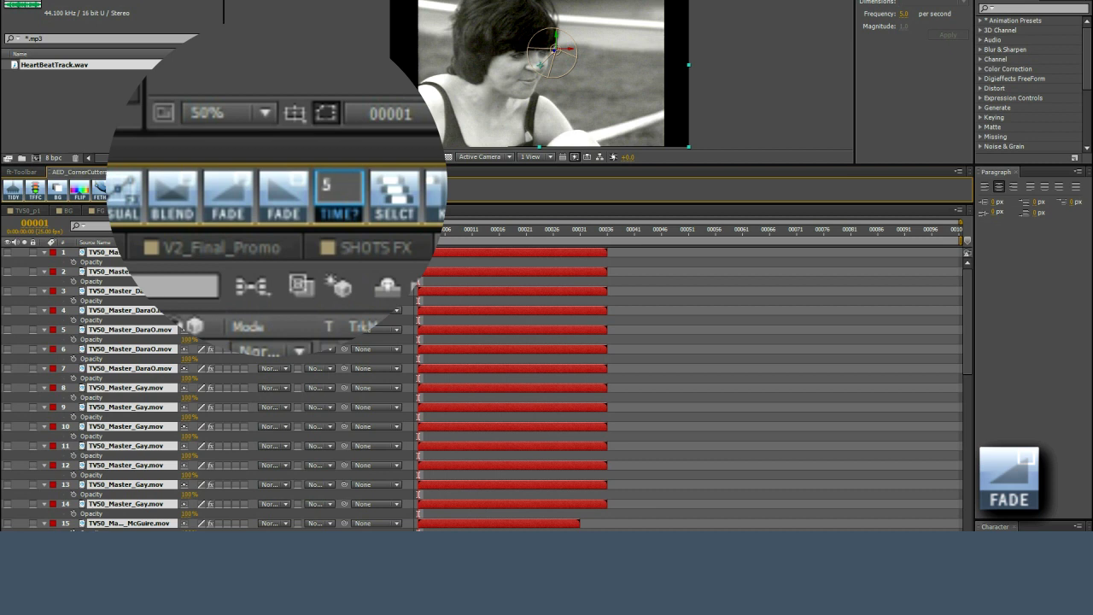
left_click(244, 198)
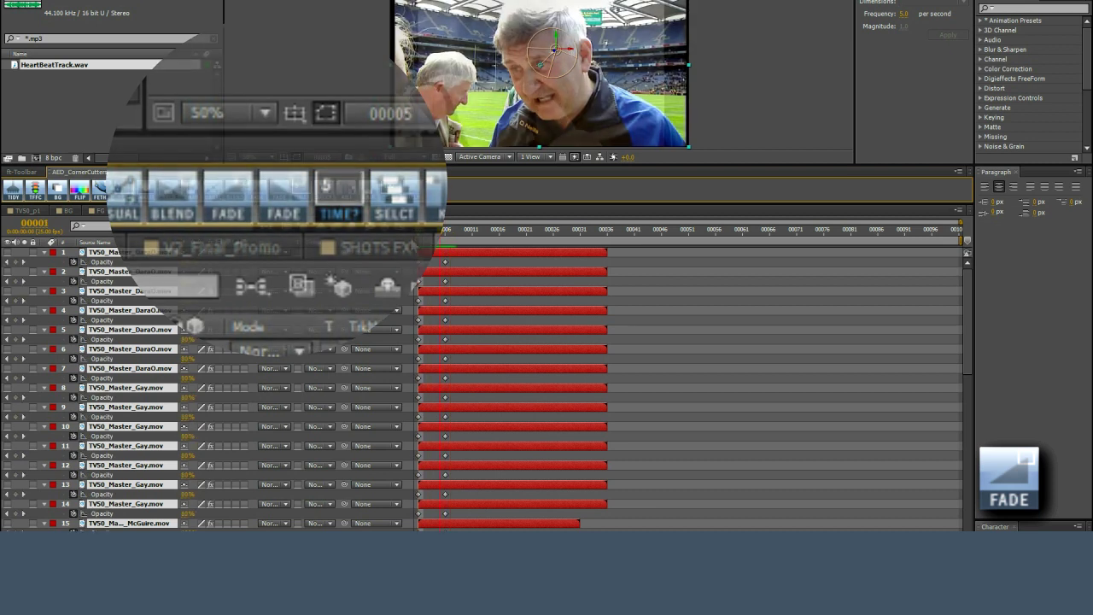
left_click(556, 239)
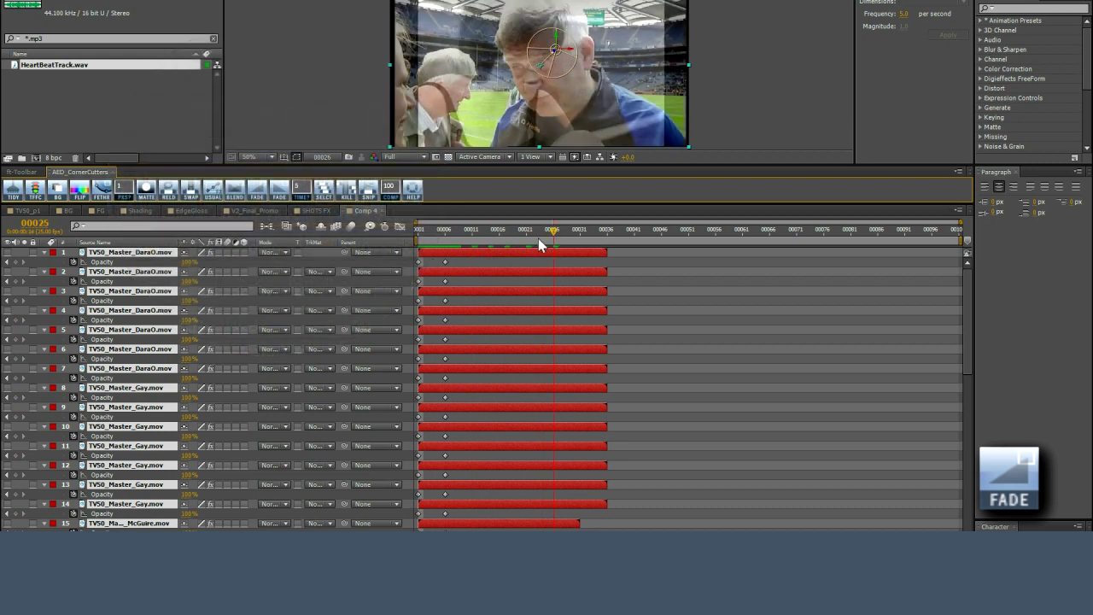
Fade out all layers ending at frame 00023 and scrub to check it
left_click(539, 245)
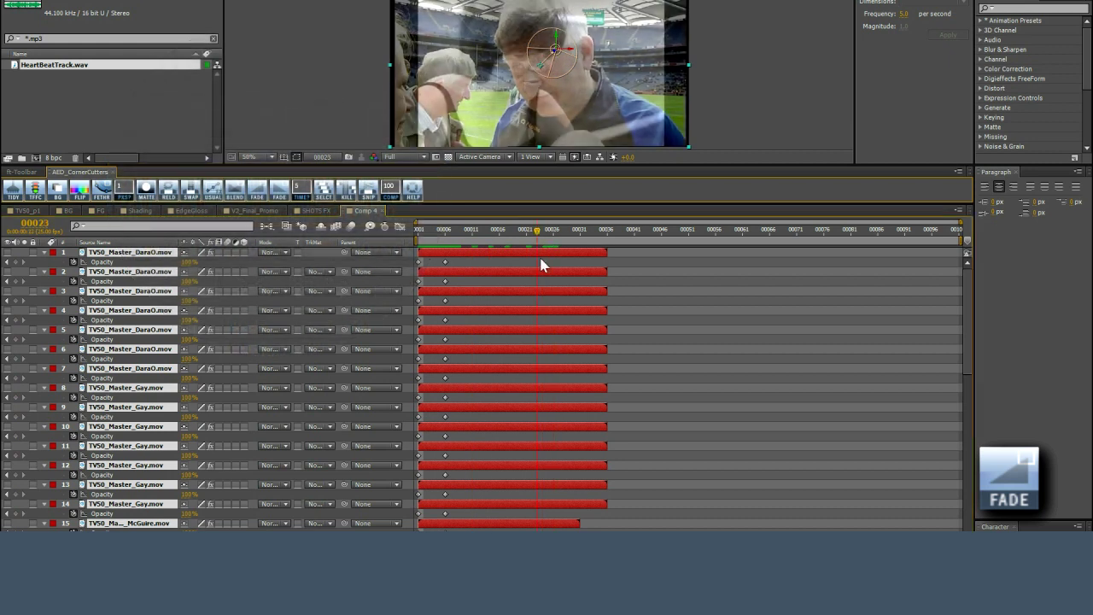
left_click(275, 202)
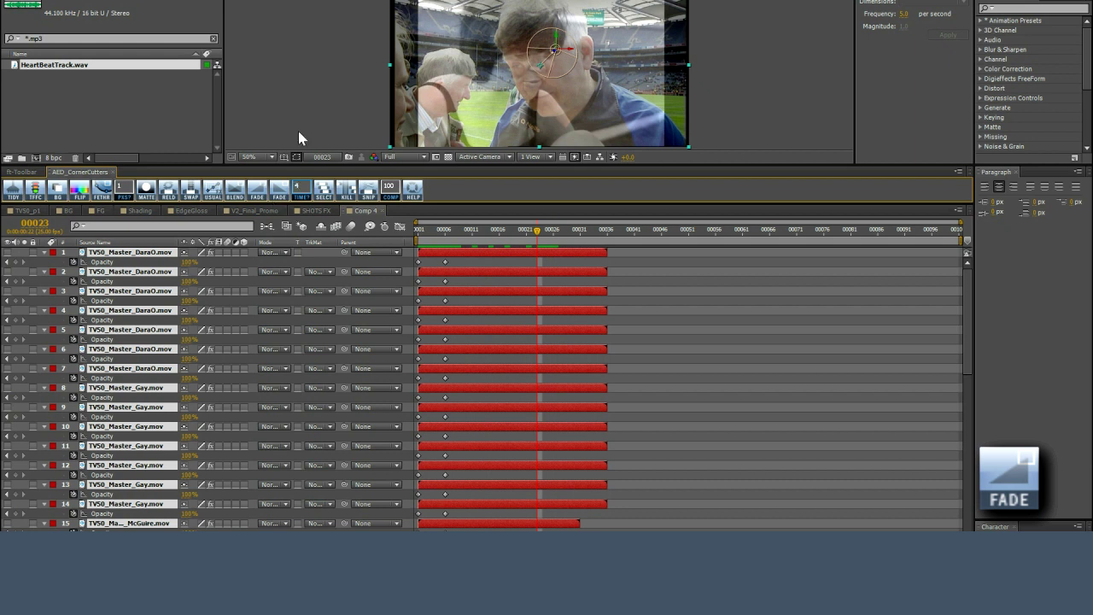
left_click(279, 189)
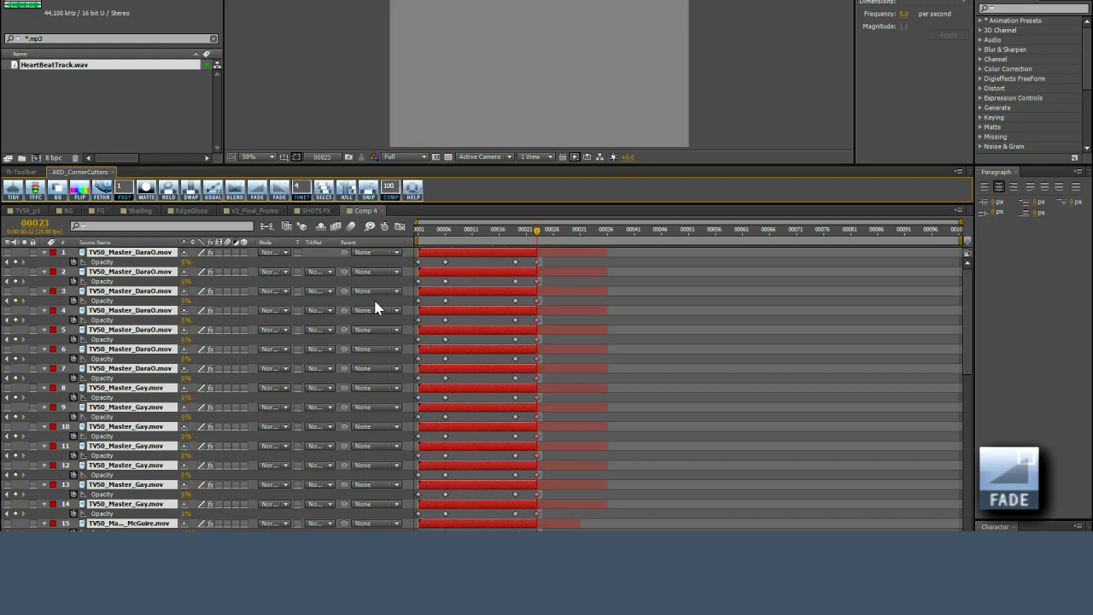
left_click_drag(521, 237, 612, 251)
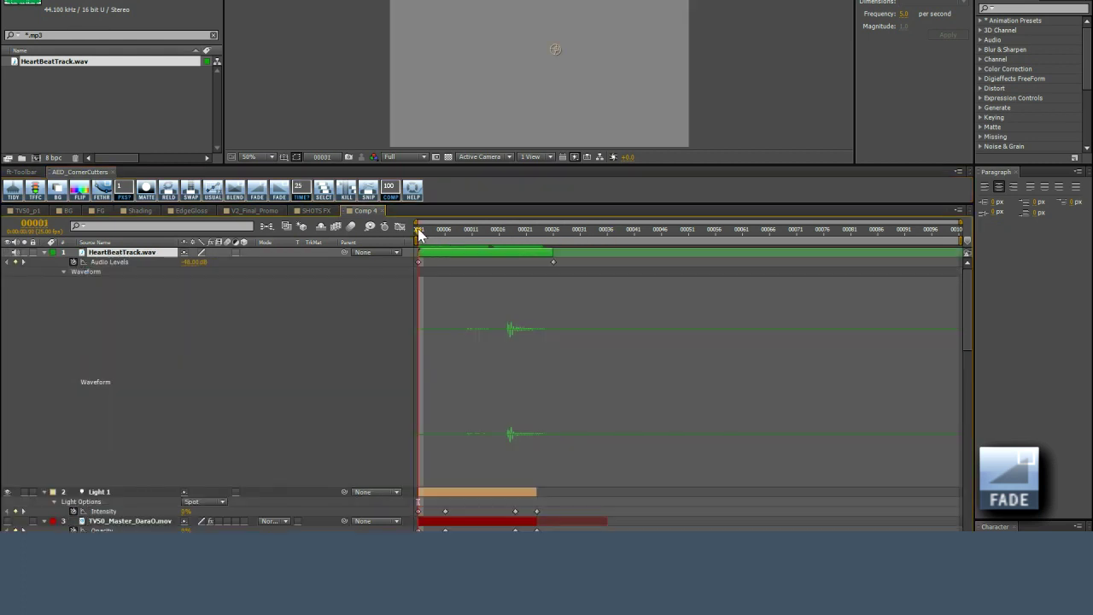
Extend the HeartBeatTrack layer's out-point and fade the audio out at frame 00043
mouse_move(419, 229)
left_mouse_down()
mouse_move(472, 230)
mouse_move(410, 215)
left_mouse_up()
left_click_drag(560, 249, 786, 256)
key("semicolon")
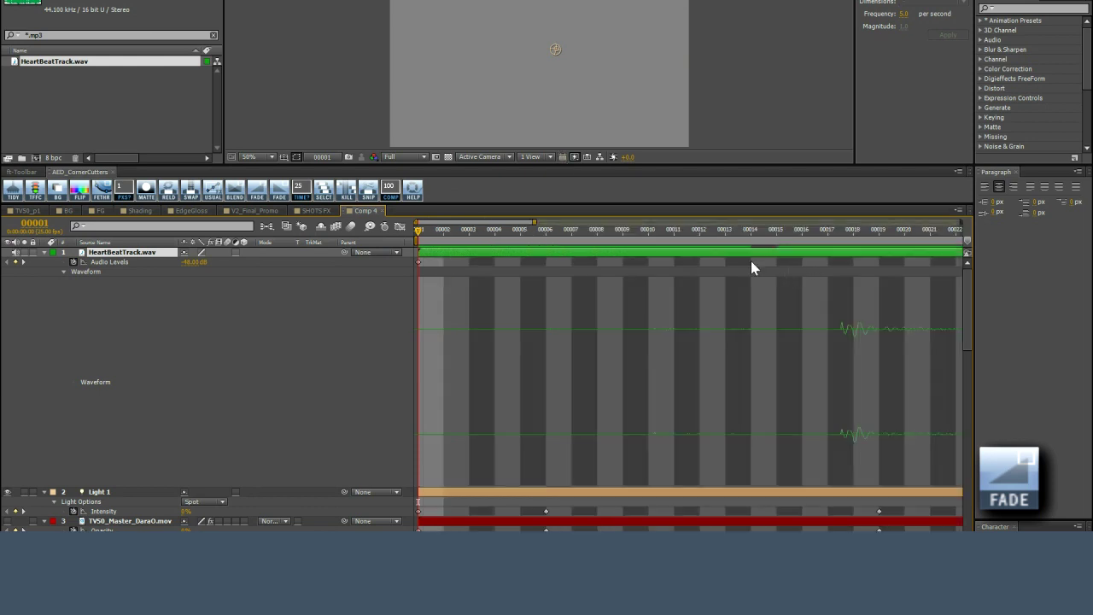
key("semicolon")
left_click(644, 232)
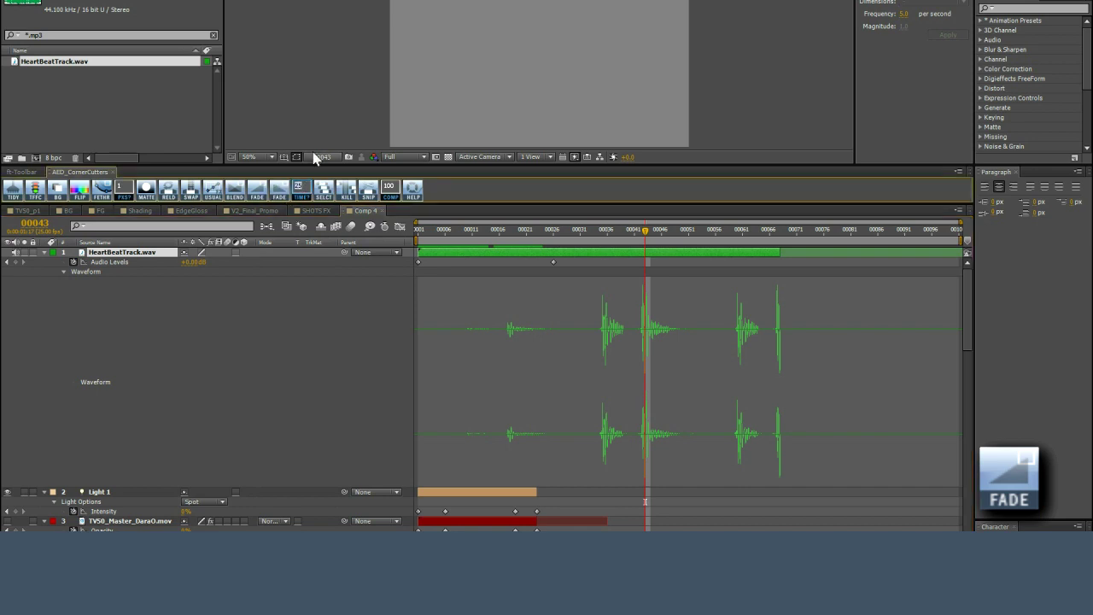
left_click(280, 188)
left_click_drag(646, 232, 592, 232)
Add a fade-in to Light 1's Intensity from the comp start, previewing to frame 00011
key("u")
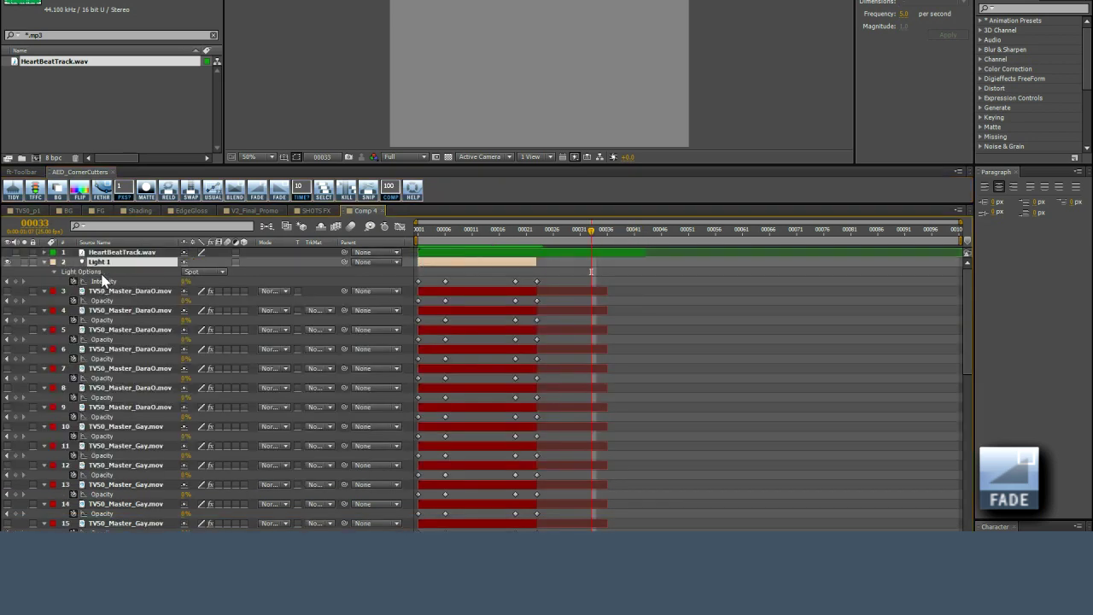
left_click(73, 281)
key("Home")
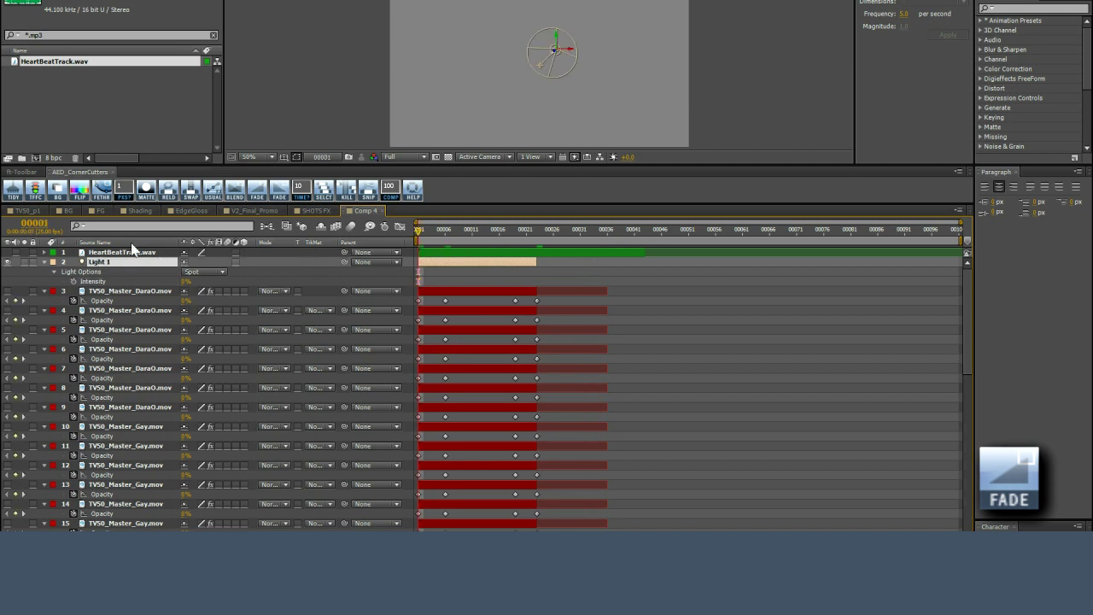
left_click(258, 192)
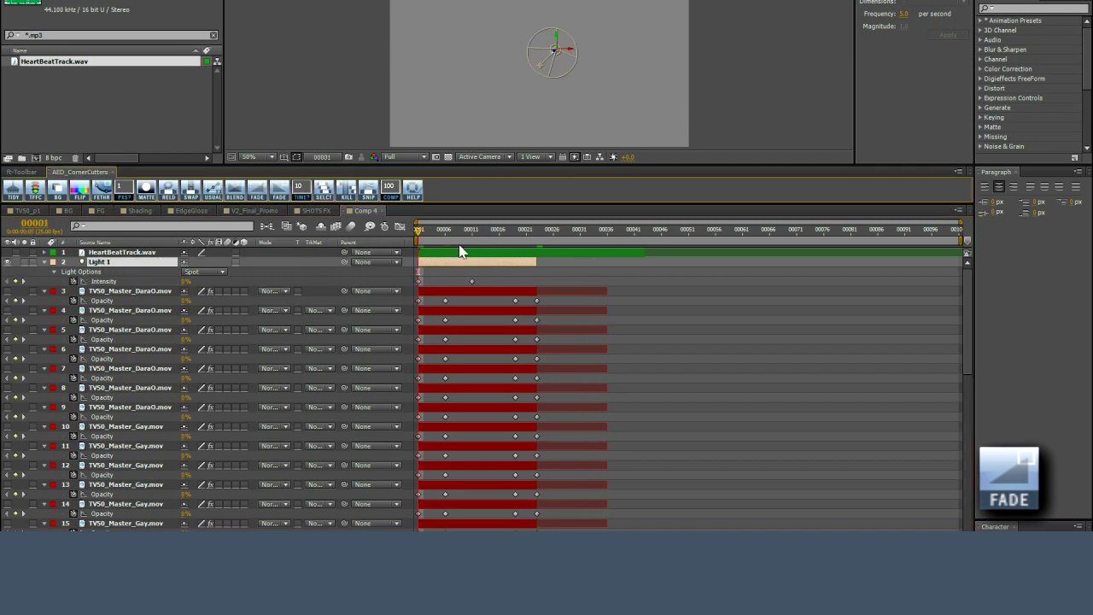
left_click_drag(434, 237, 471, 233)
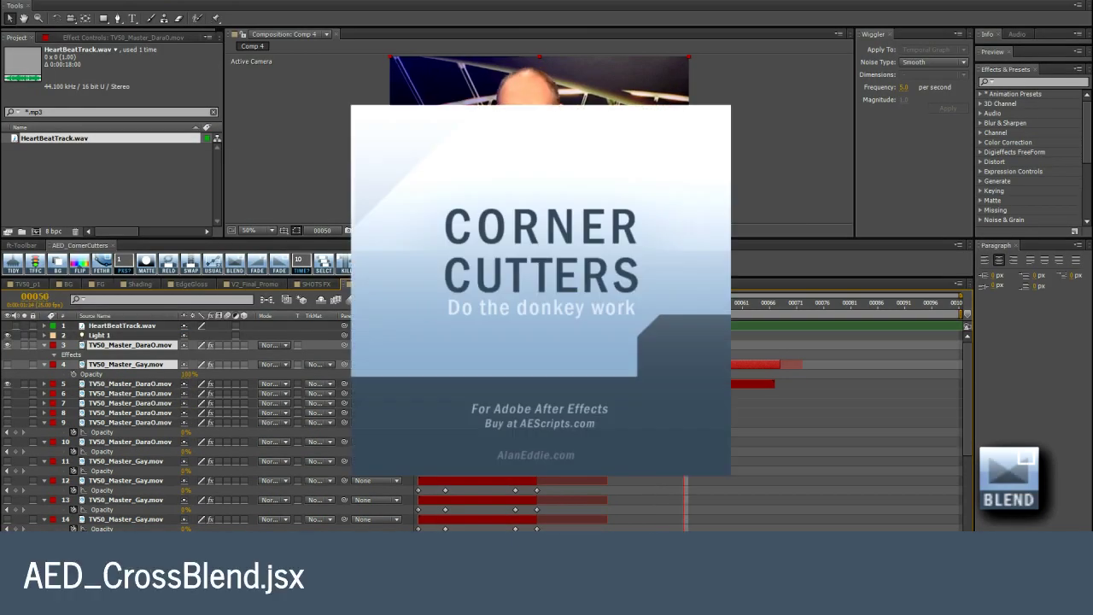
Label layers 3 and 4 blue and crossblend layer 3 into layer 4
left_click(53, 345)
left_click(85, 483)
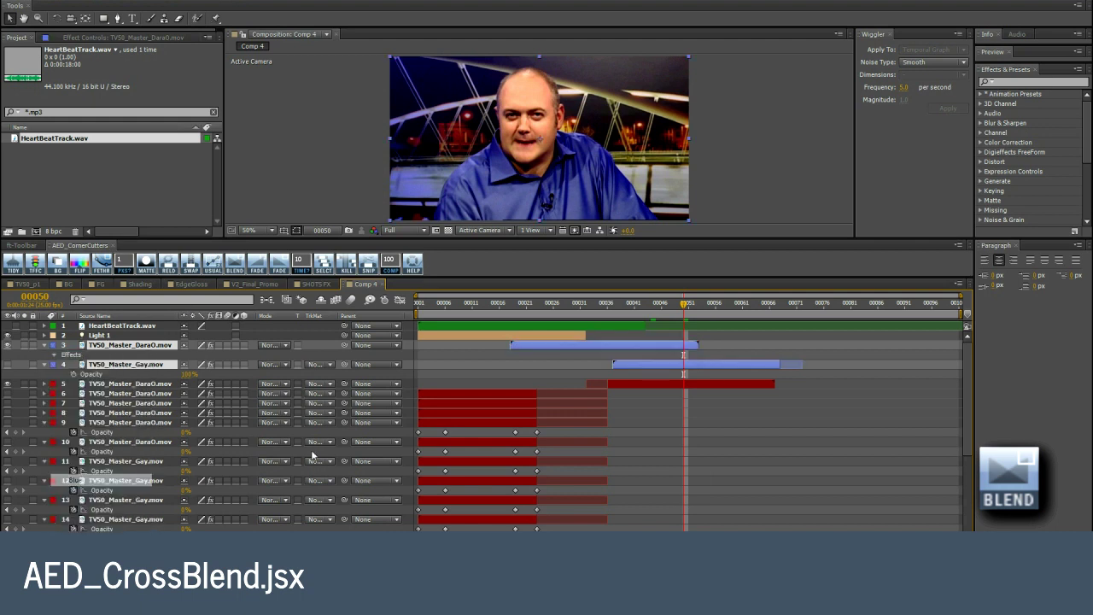
left_click(235, 262)
Scrub the crossblend transition between frames 00040 and 00058 to check it
mouse_move(683, 309)
left_mouse_down()
mouse_move(626, 315)
mouse_move(688, 311)
left_mouse_up()
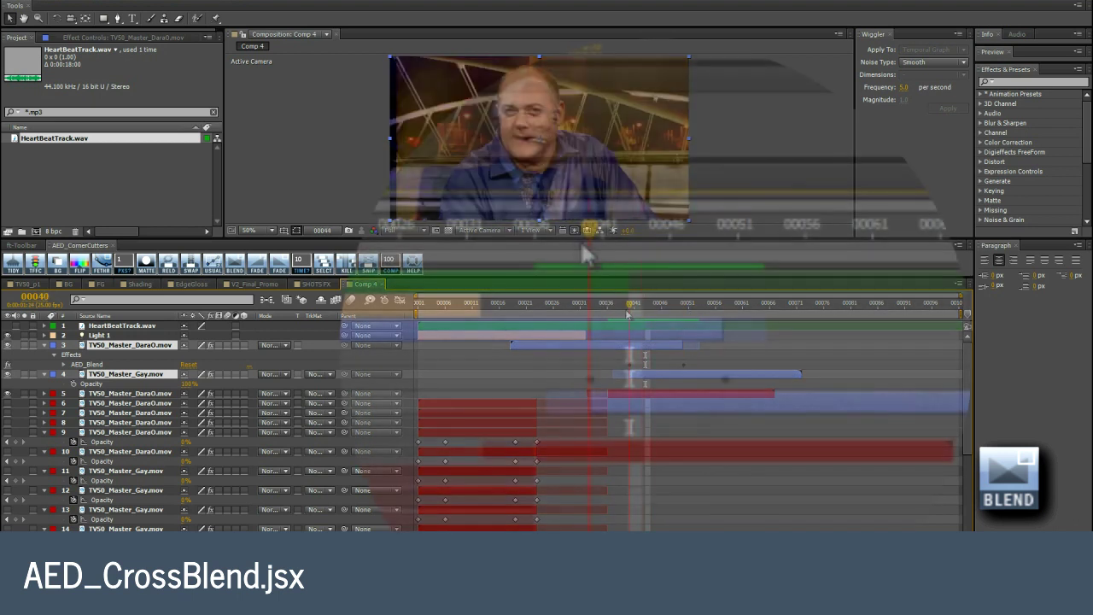
mouse_move(628, 314)
left_mouse_down()
mouse_move(687, 310)
mouse_move(644, 311)
left_mouse_up()
left_click_drag(630, 261, 715, 264)
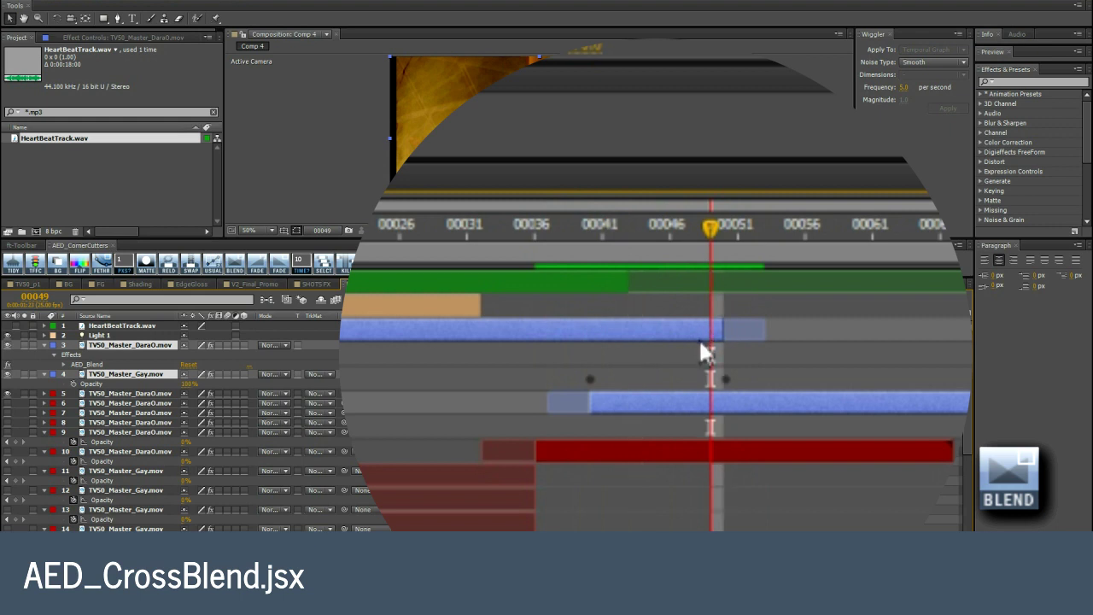
left_click(723, 240)
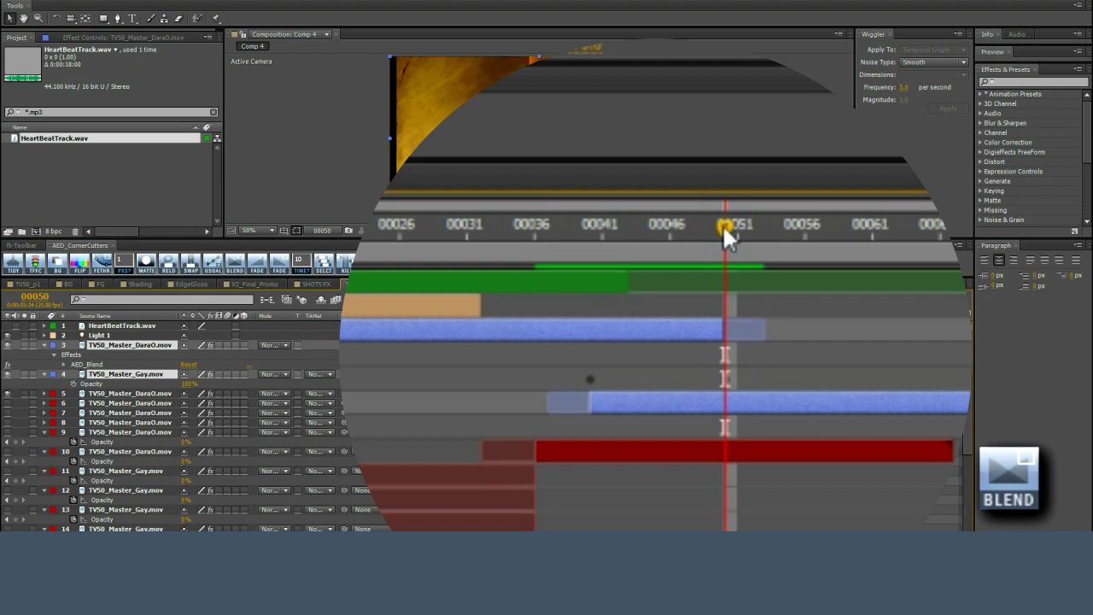
left_click_drag(730, 228, 592, 257)
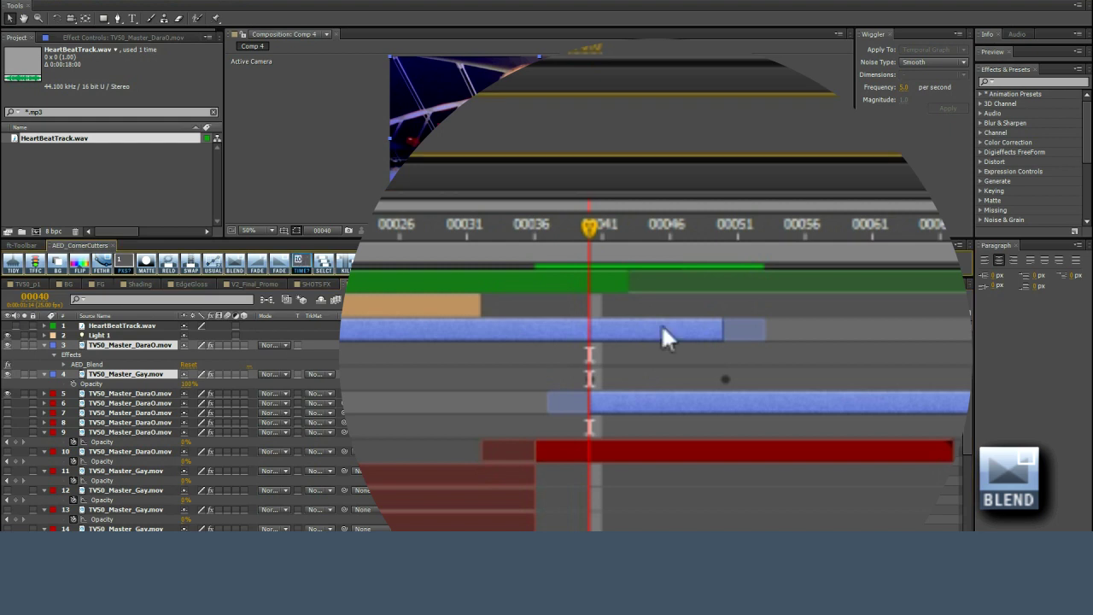
left_click_drag(616, 250, 588, 243)
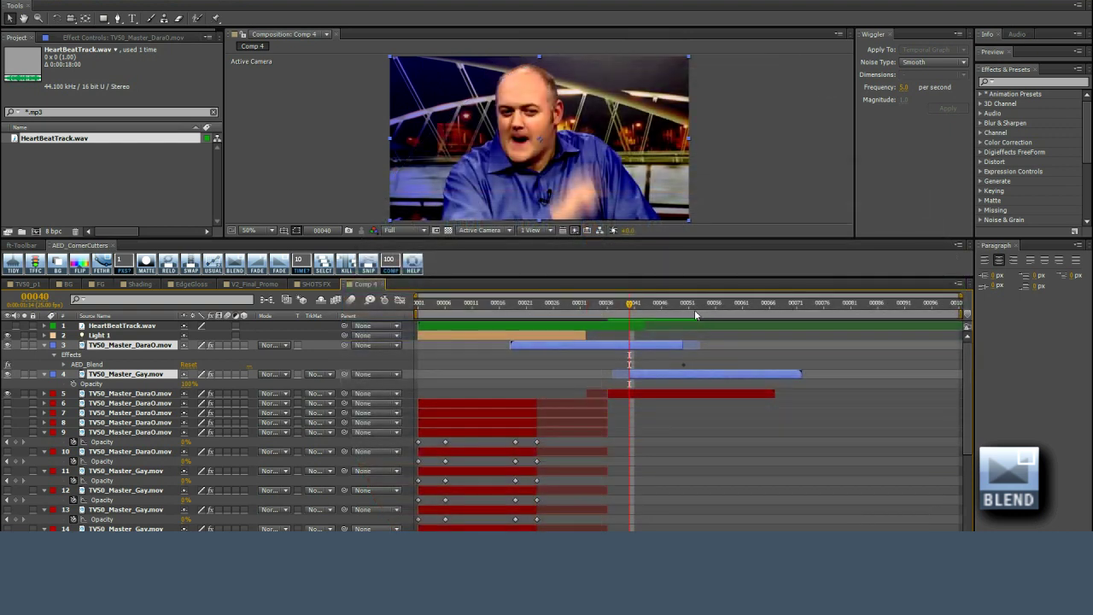
left_click(727, 308)
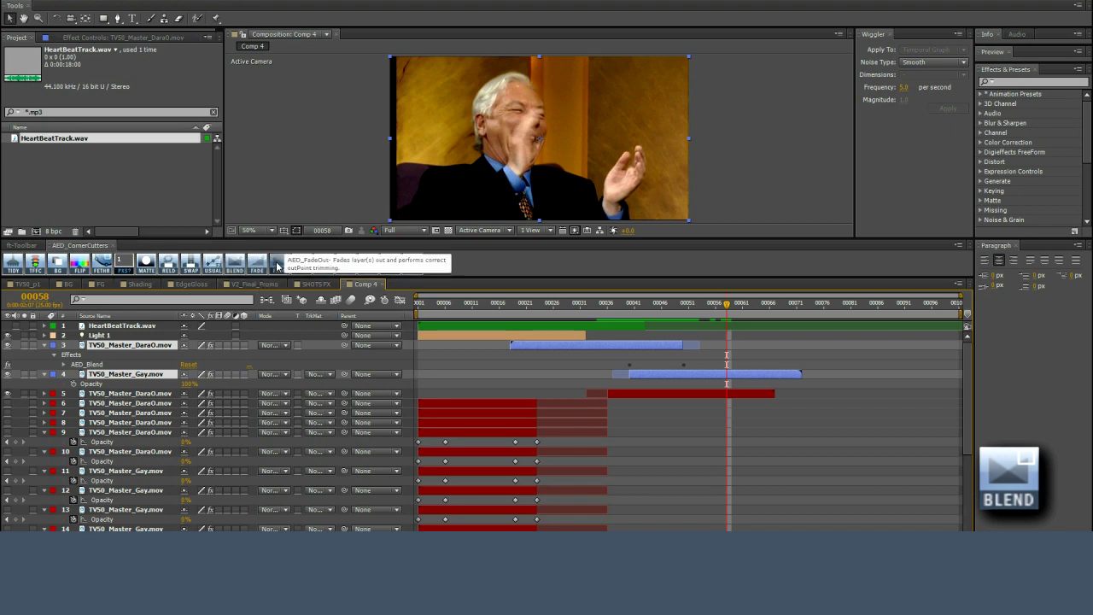
Make the toolbar panel taller and return to the Corner Cutters panel
left_click(26, 246)
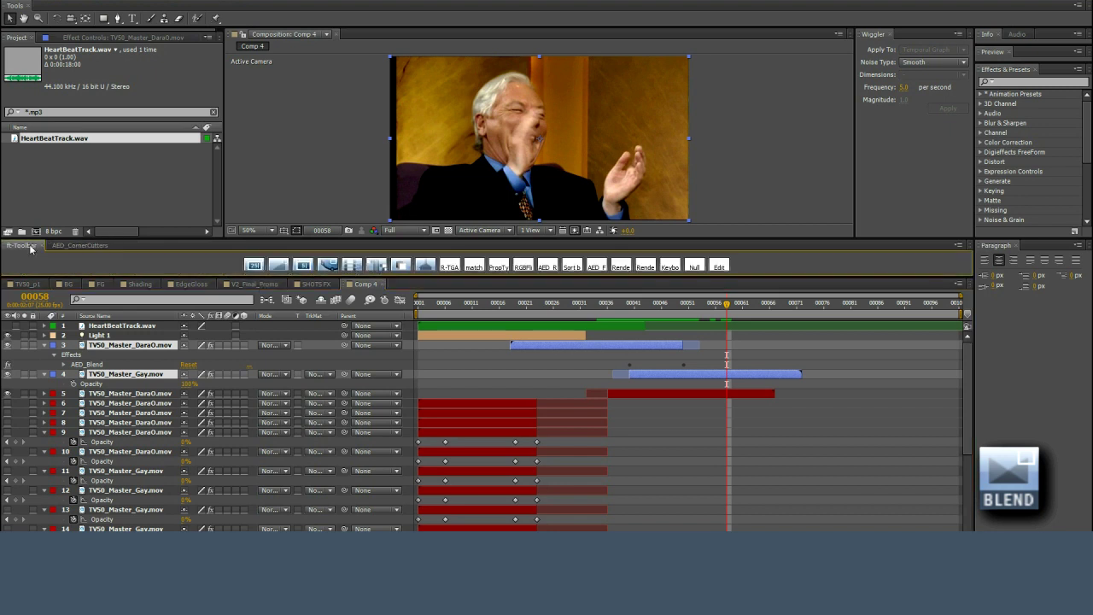
left_click_drag(216, 275, 219, 304)
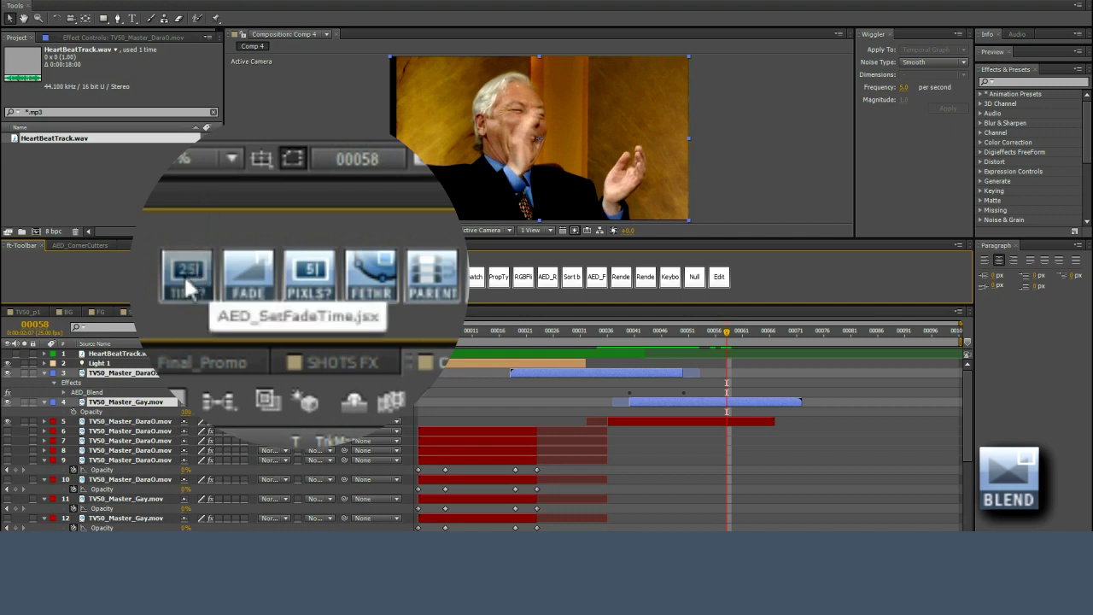
left_click(80, 245)
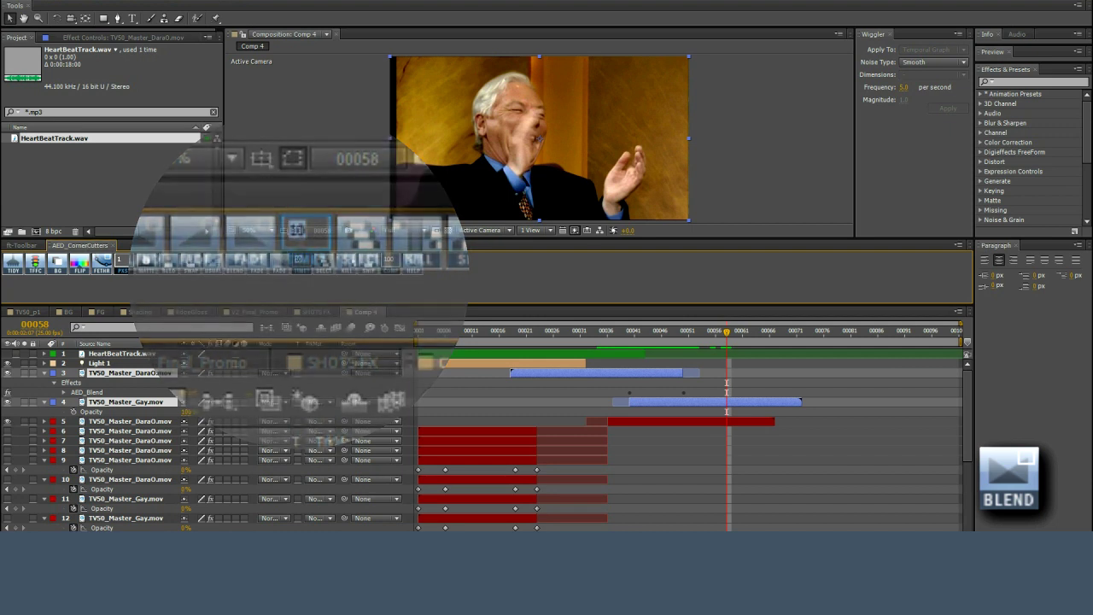
Set the fade time to 12 frames, then change it to 100 frames
left_click(254, 276)
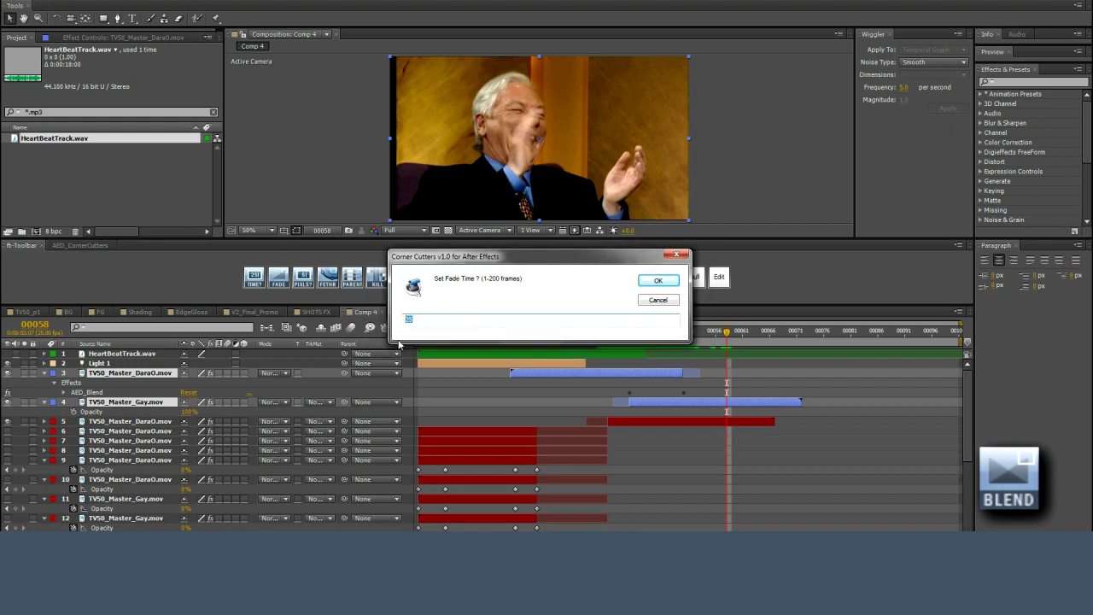
type("12")
key("Return")
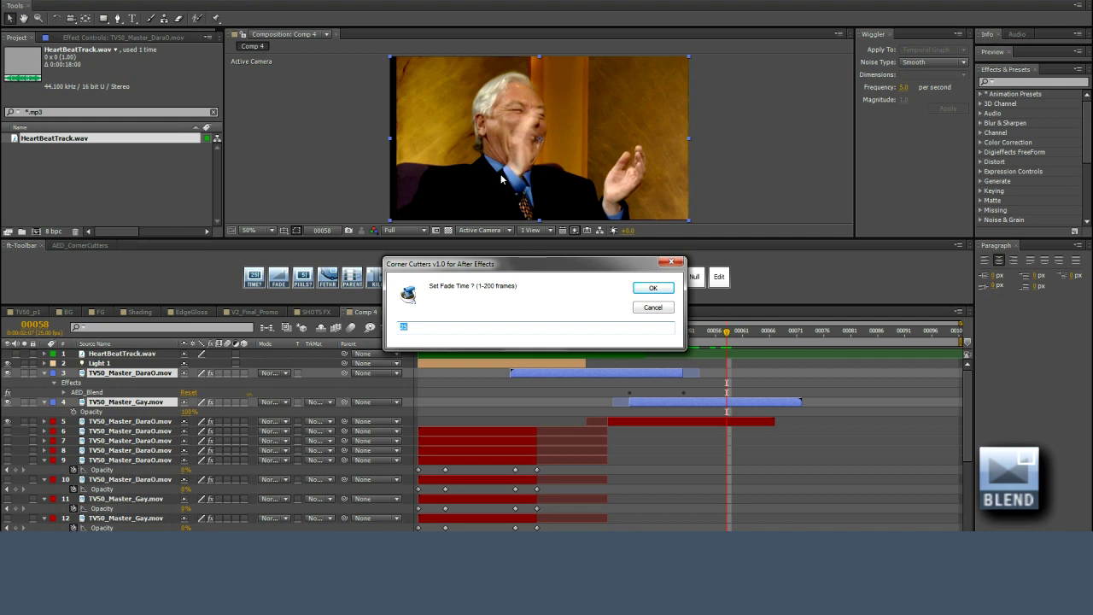
type("100")
key("Return")
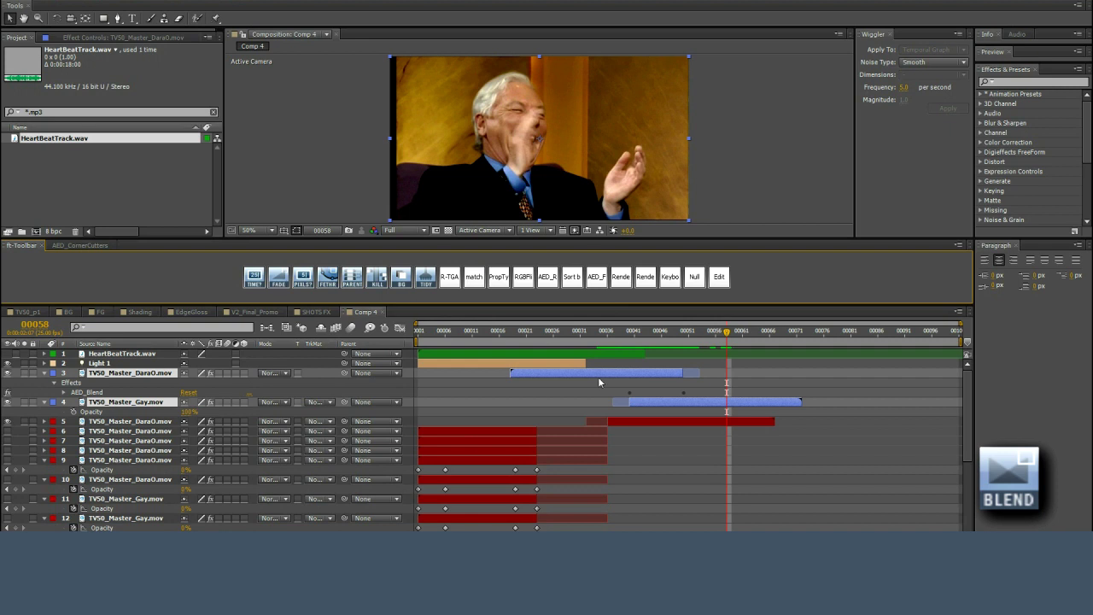
Run the fade-in script and dismiss its fade time prompt
left_click(278, 284)
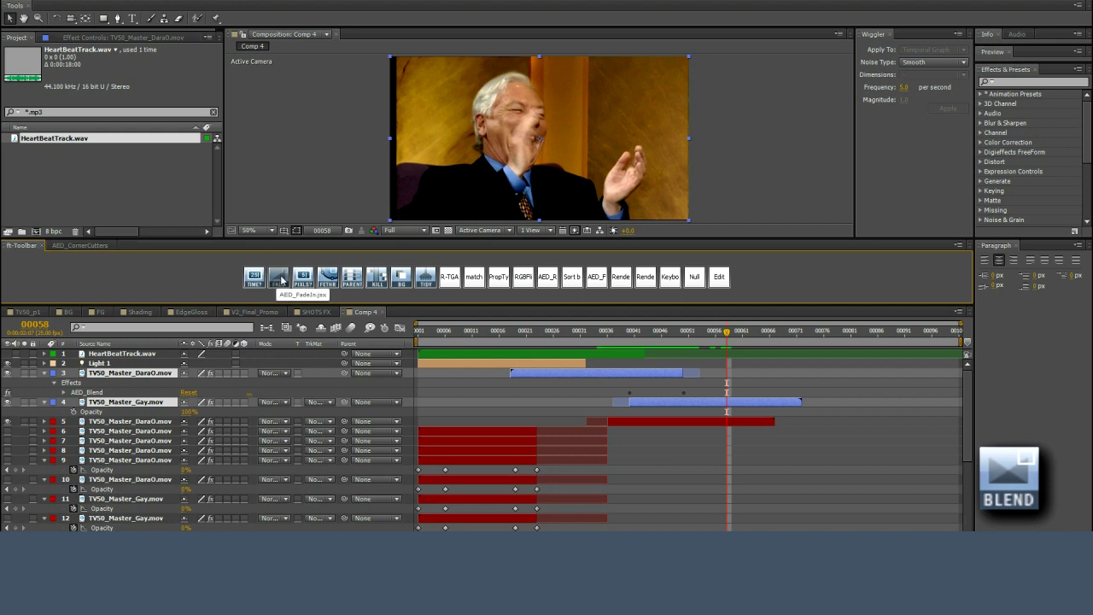
left_click(279, 282)
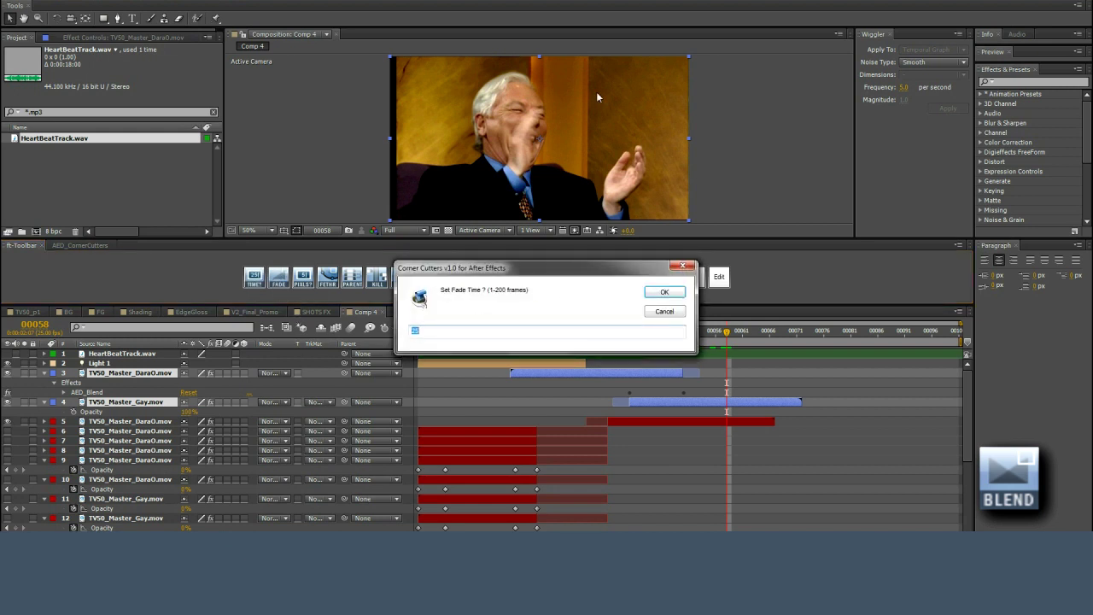
key("Return")
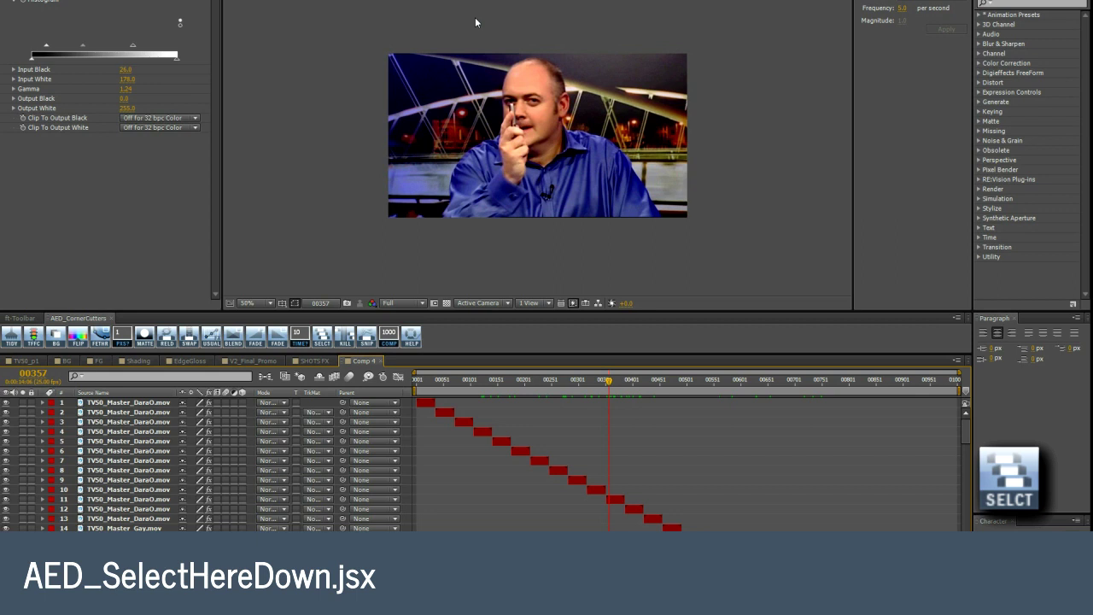
Slide layers 11–21 earlier with SELCT, then move layers 12–21 further earlier
left_click(558, 386)
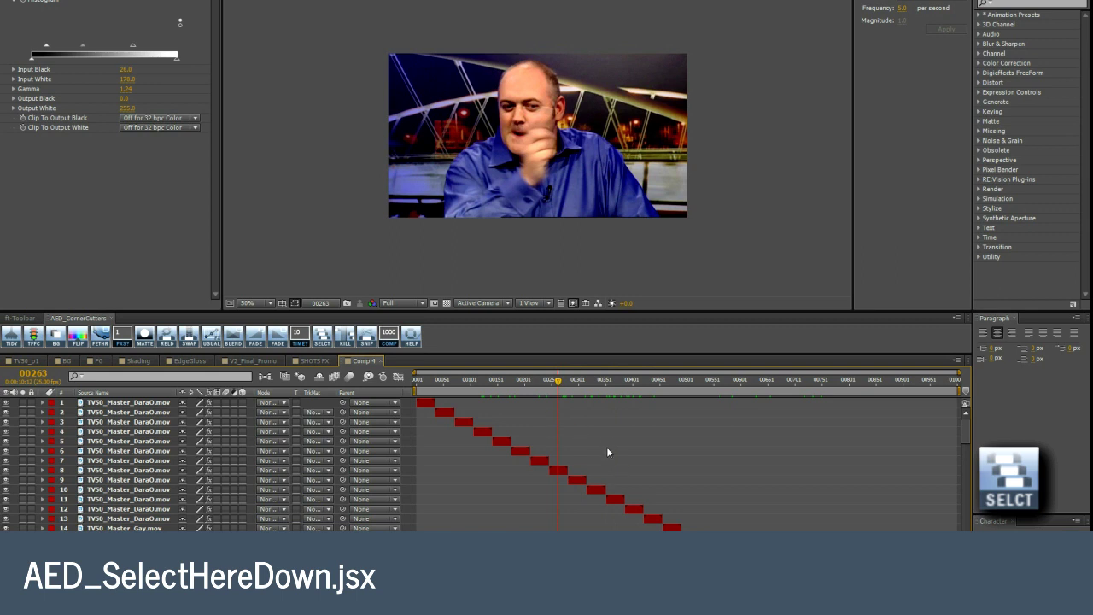
scroll(609, 485, "down", 10)
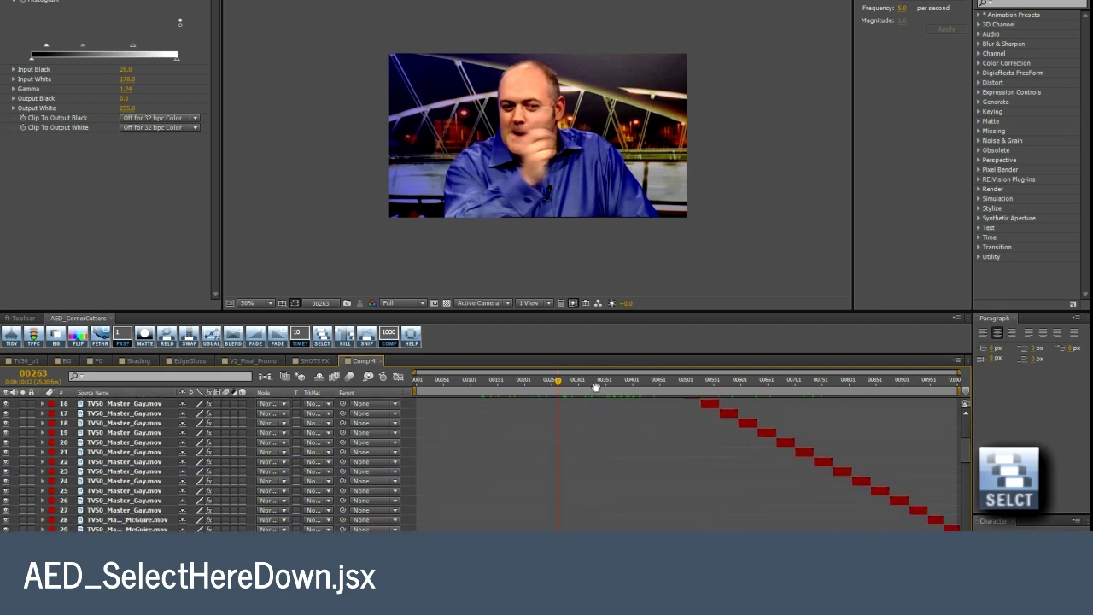
scroll(612, 411, "down", 10)
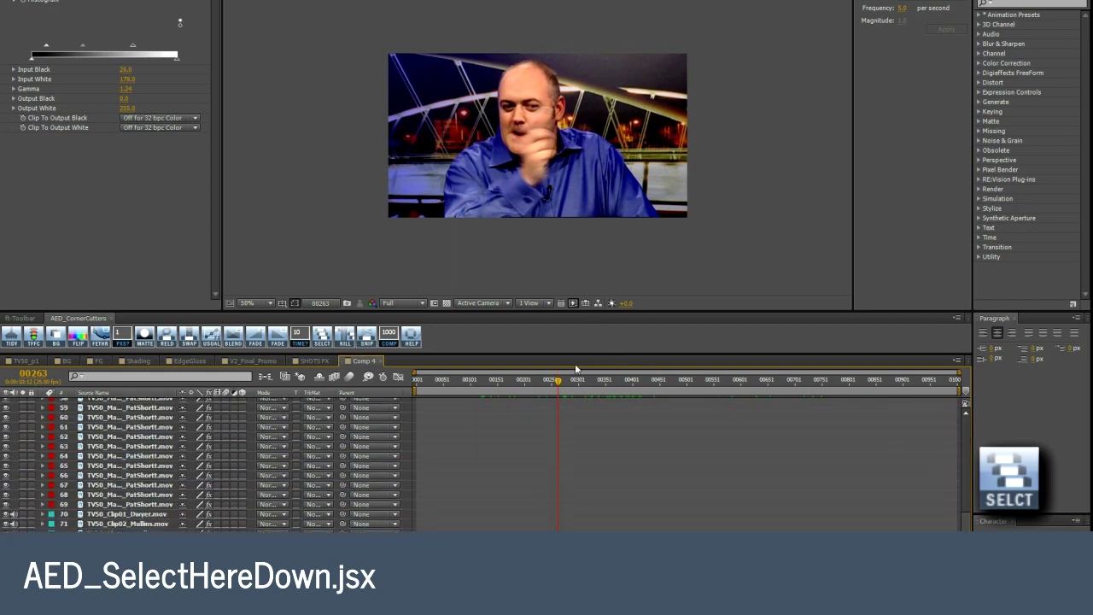
scroll(586, 447, "up", 15)
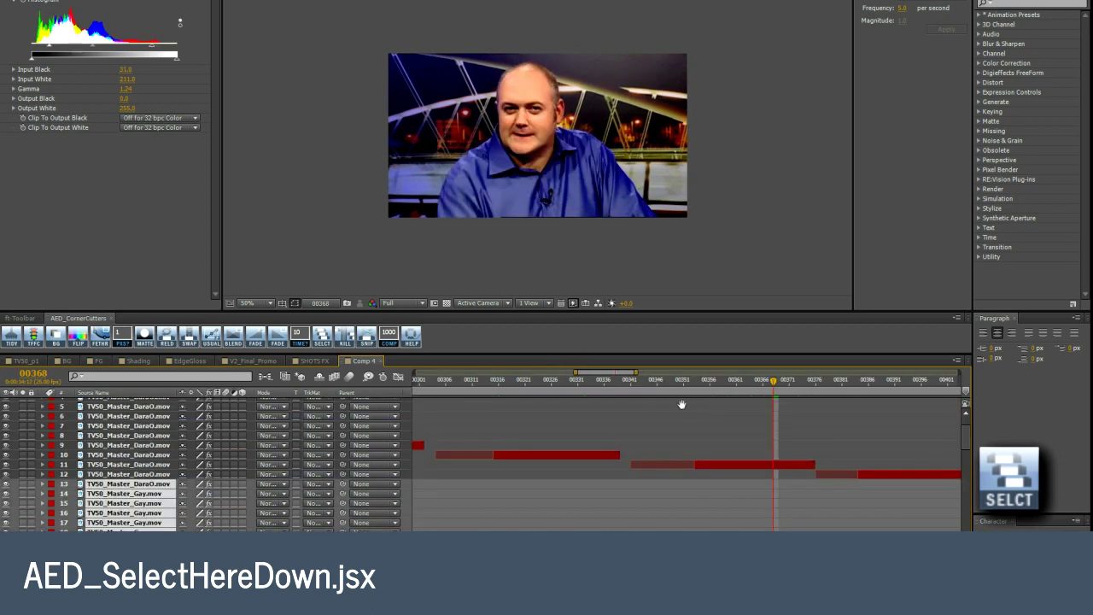
scroll(679, 402, "down", 1)
left_click(671, 432)
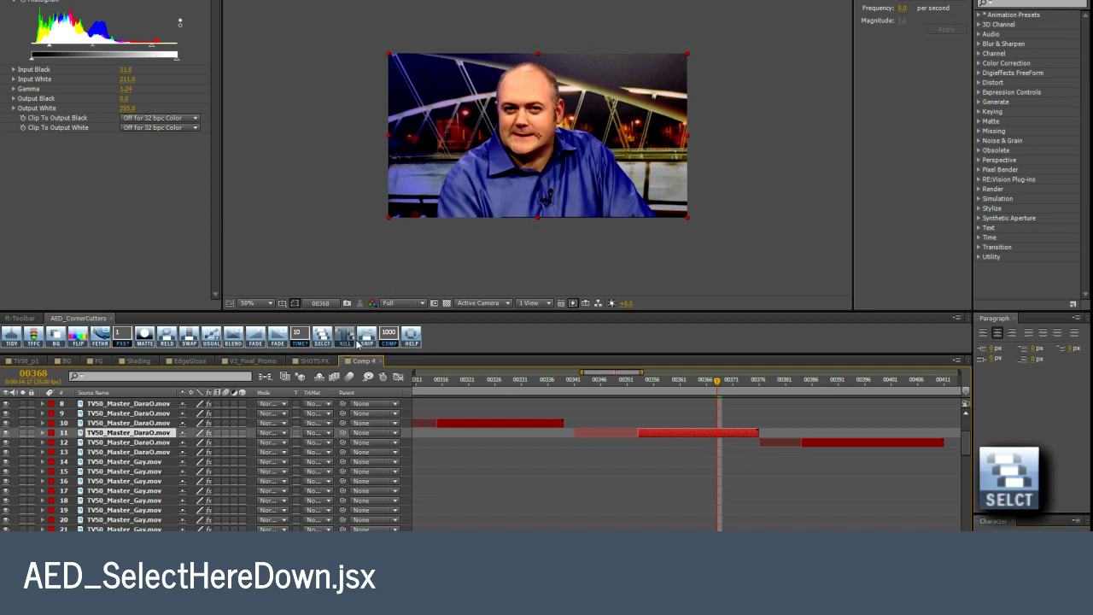
left_click(322, 340)
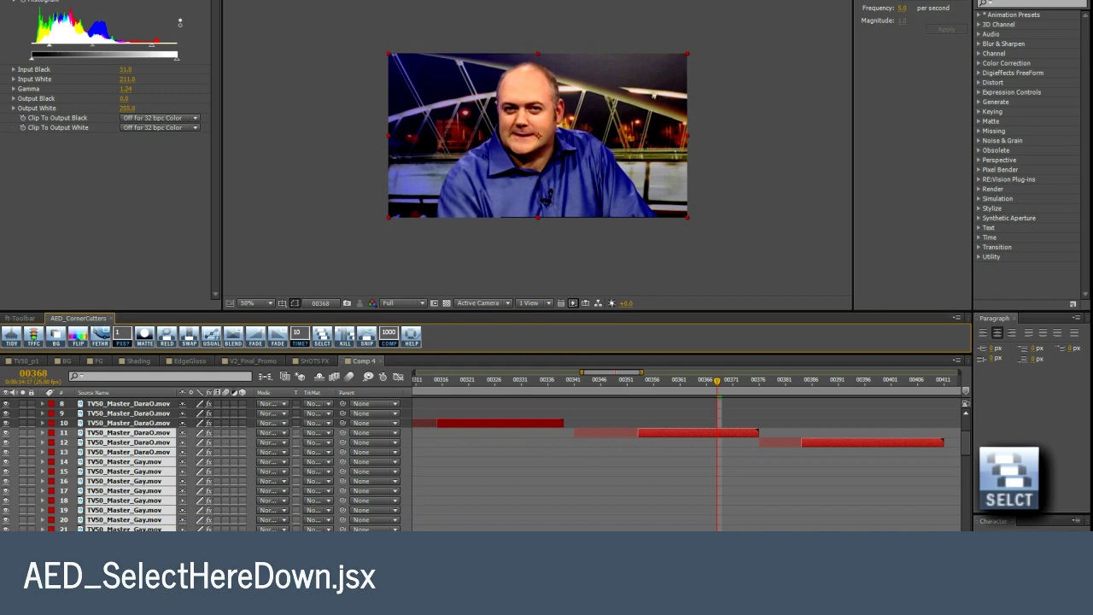
left_click_drag(674, 434, 598, 437)
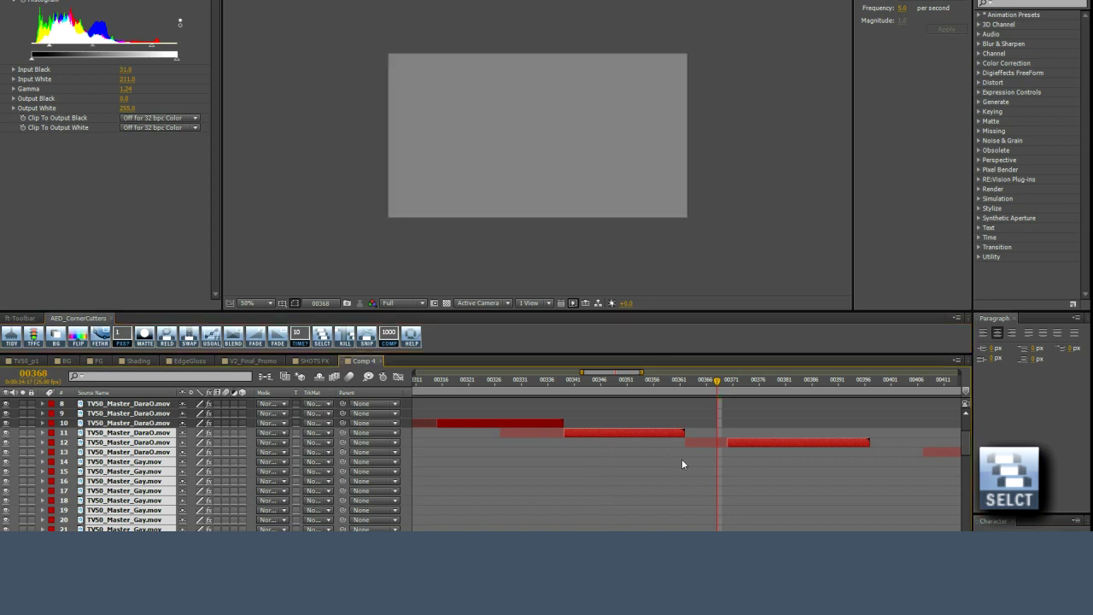
left_click(641, 436, "ctrl")
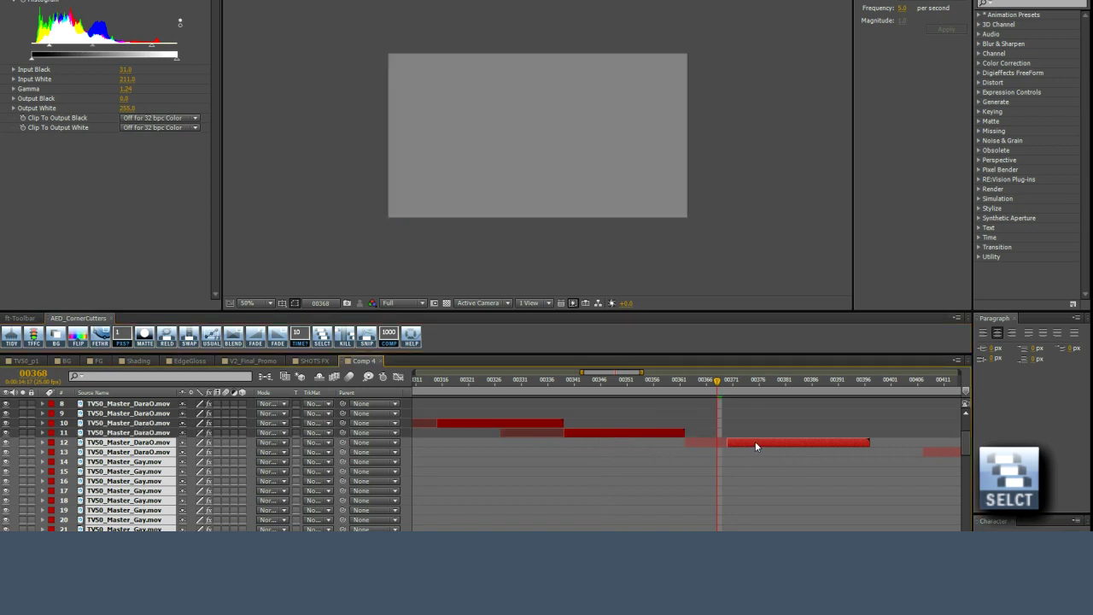
left_click_drag(777, 443, 732, 449)
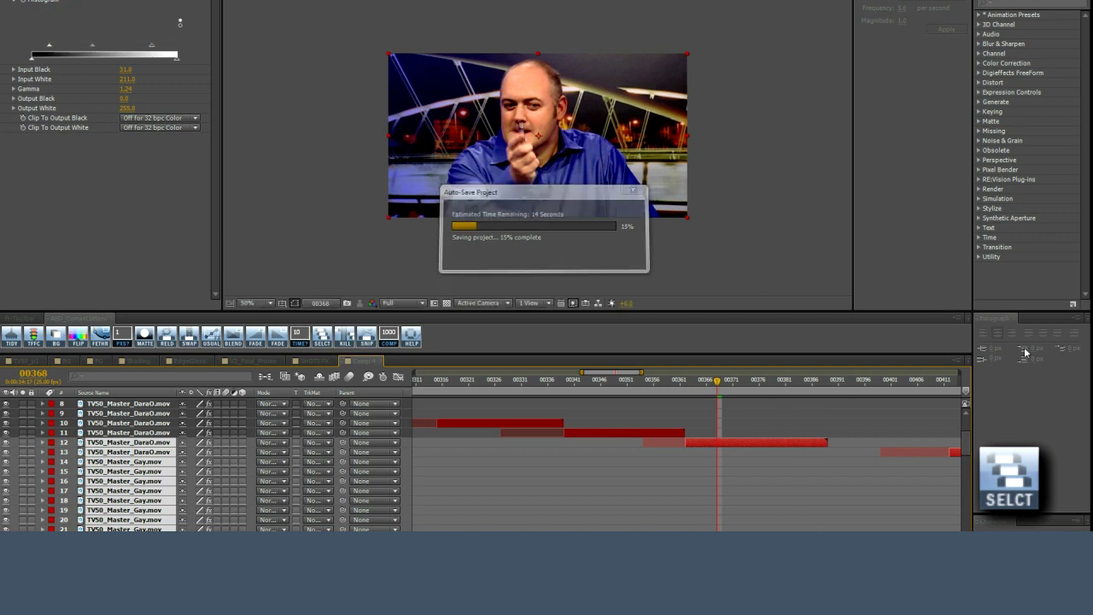
Select layer 16 and all layers below, and slide them later
key("minus")
key("minus")
key("minus")
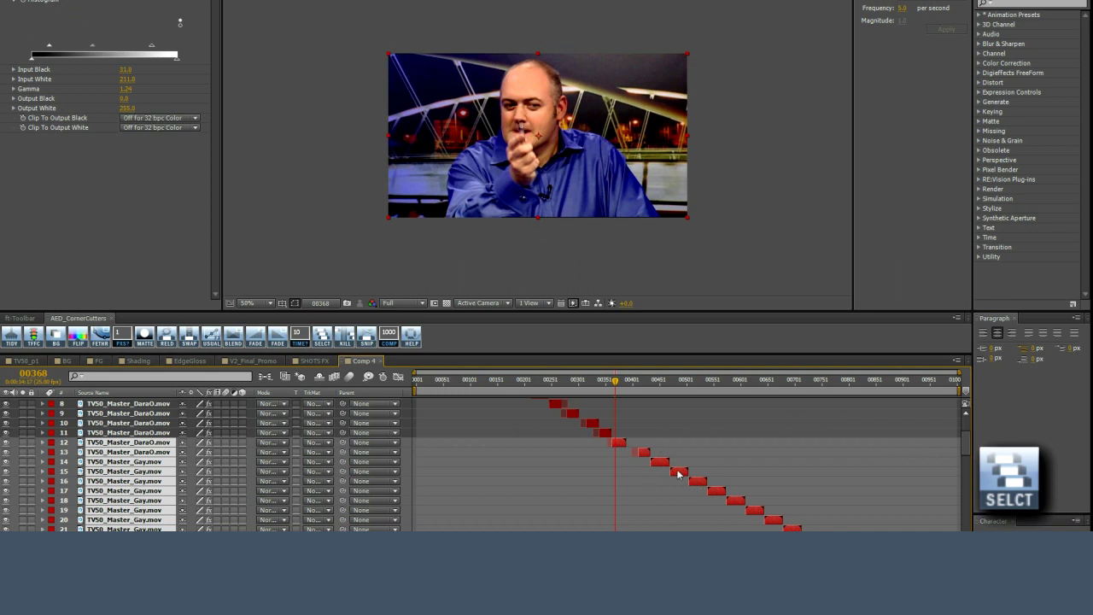
left_click(695, 515)
left_click(699, 482)
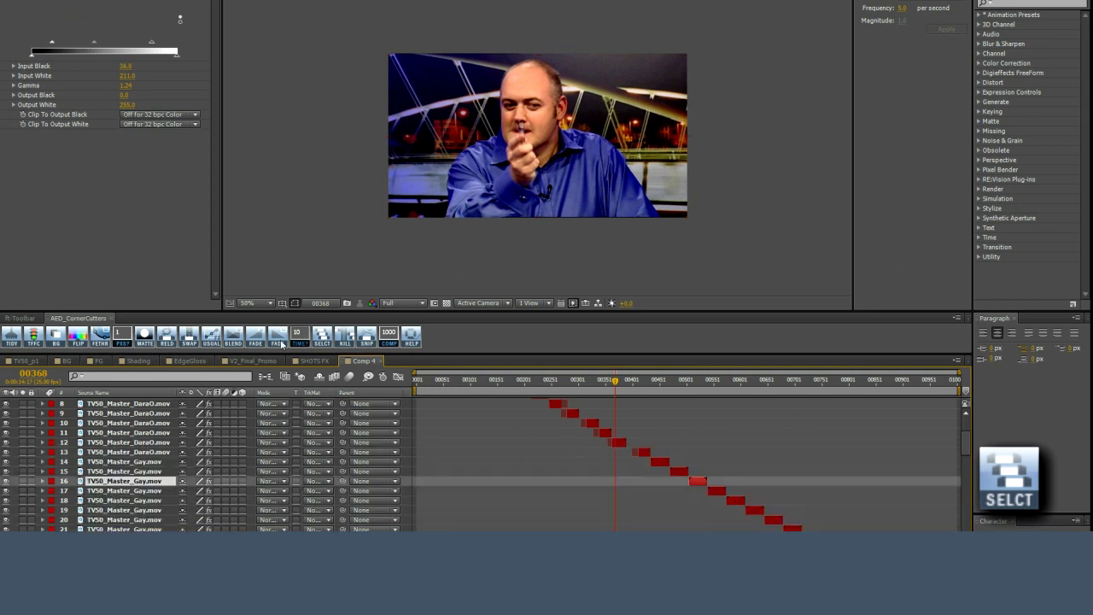
left_click(329, 339)
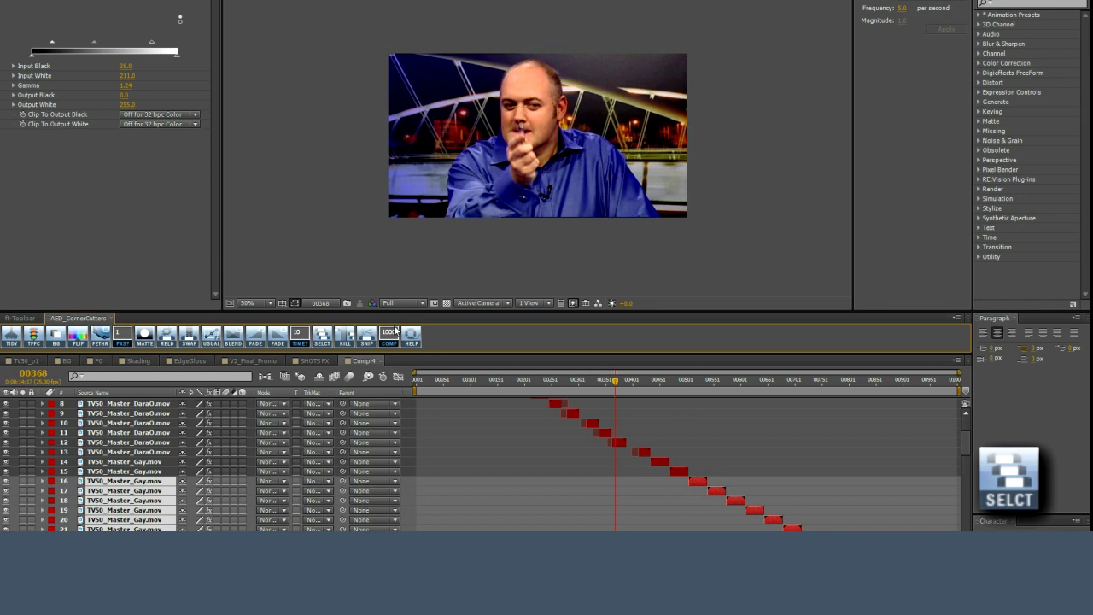
mouse_move(703, 481)
left_mouse_down()
mouse_move(891, 481)
mouse_move(721, 487)
left_mouse_up()
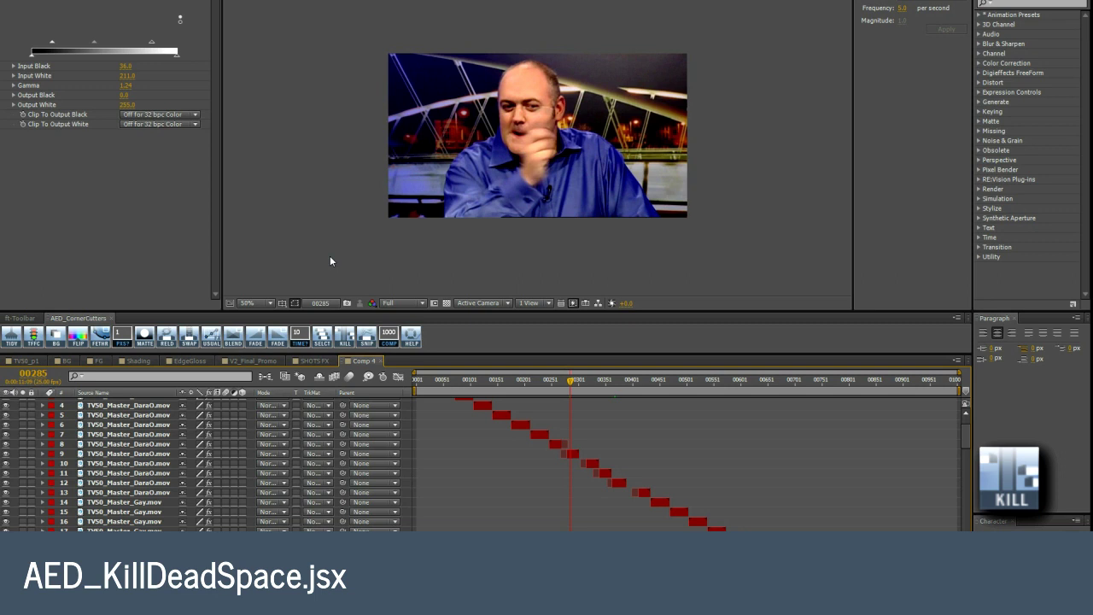
Align every layer to start at frame 00001 with RELO
left_click_drag(686, 354, 685, 155)
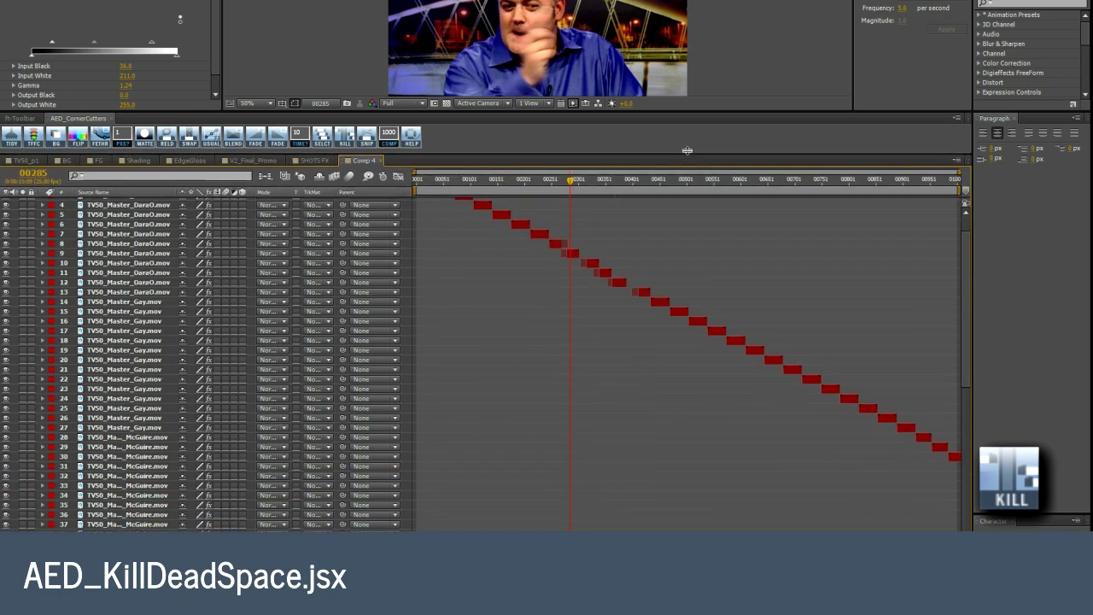
scroll(572, 461, "up", 1)
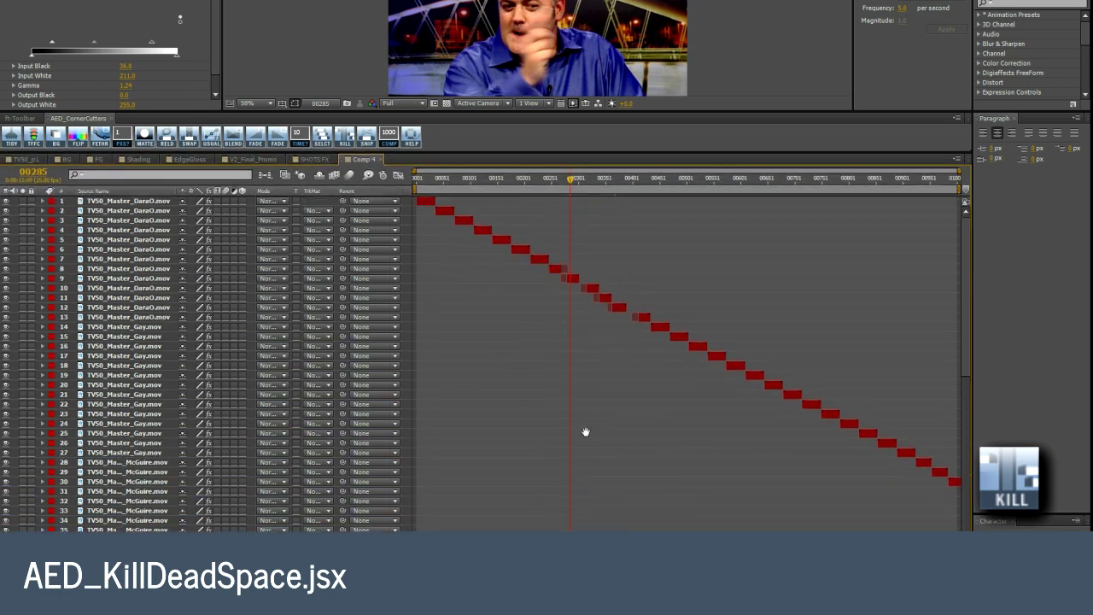
left_click_drag(461, 188, 416, 184)
left_click(137, 210)
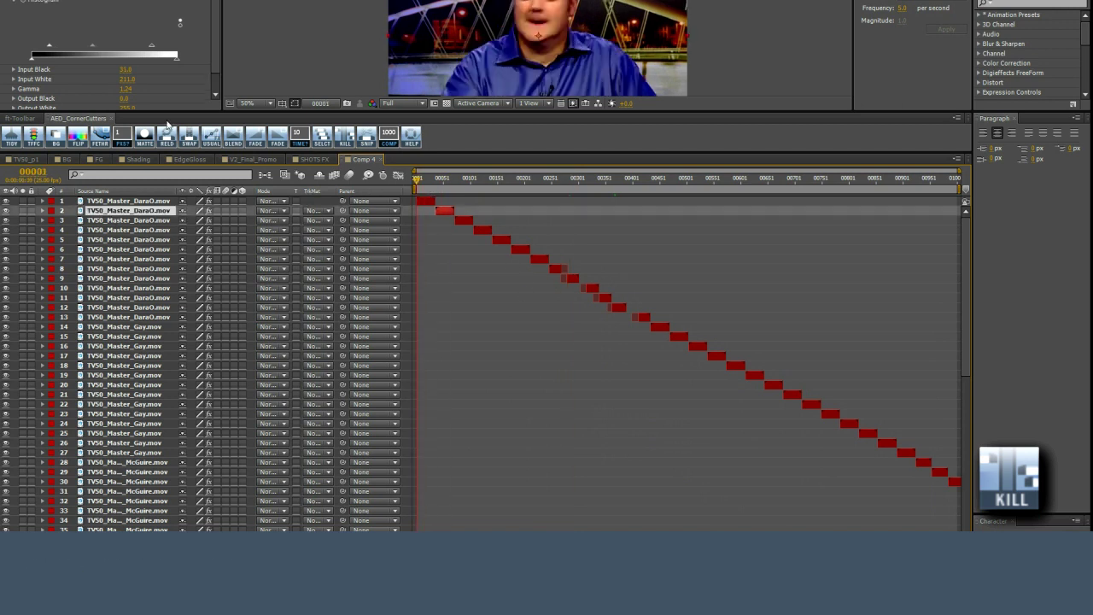
key("ctrl+a")
left_click(167, 128)
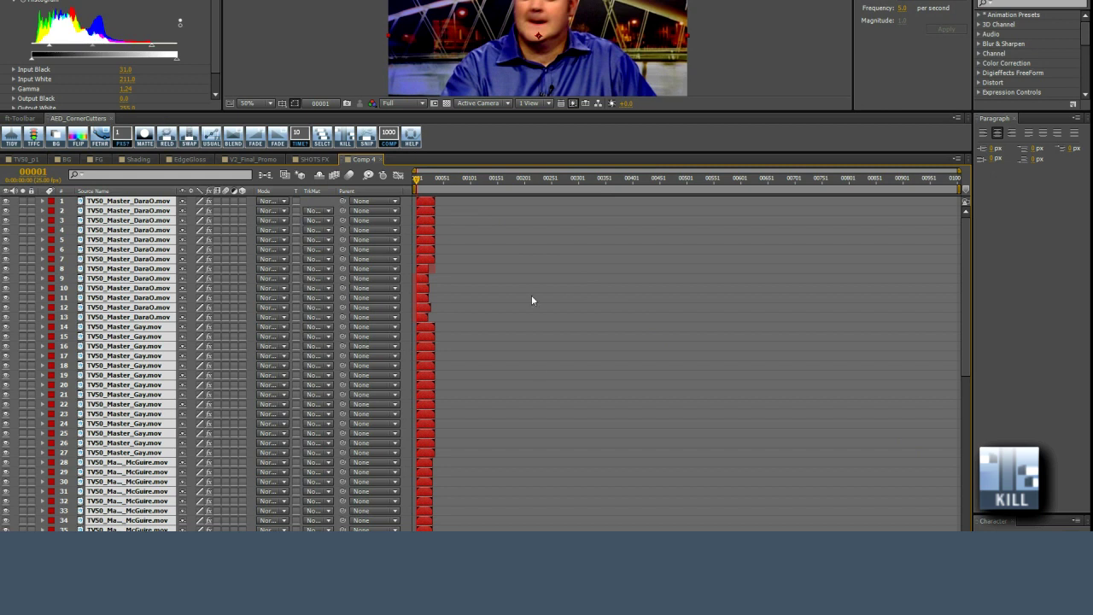
Deselect the layers, run KILL dead-space removal and move its overlaps prompt aside
left_click(504, 297)
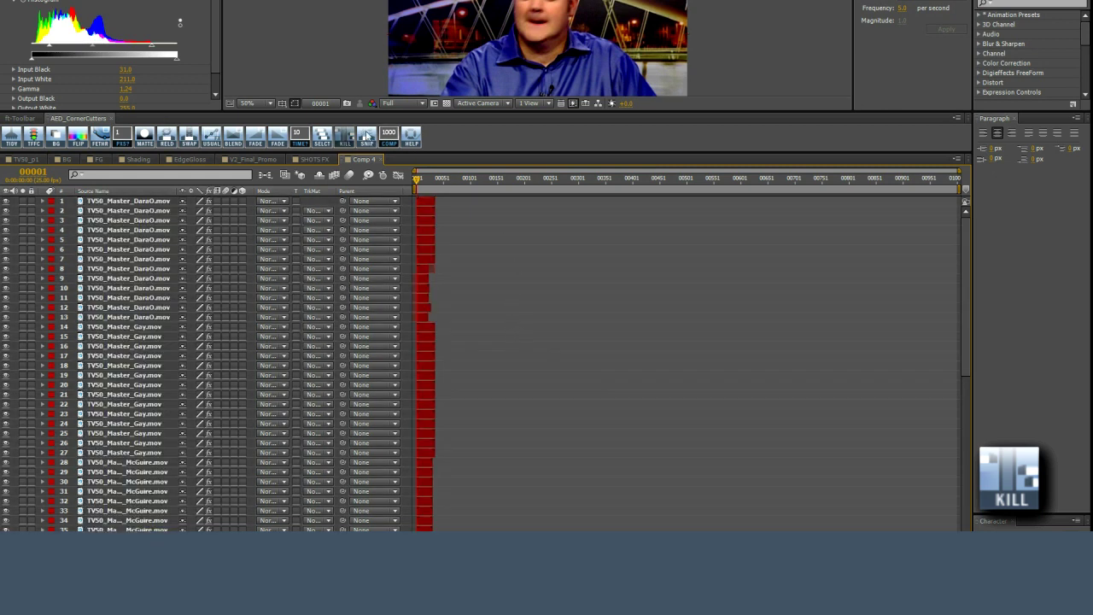
left_click(349, 138)
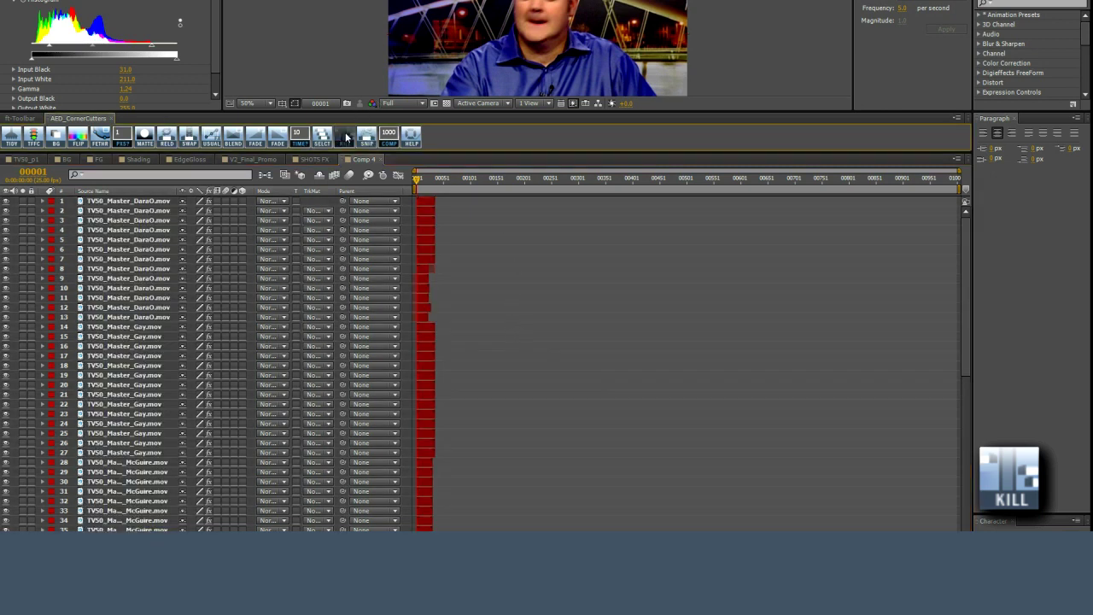
left_click_drag(557, 207, 570, 154)
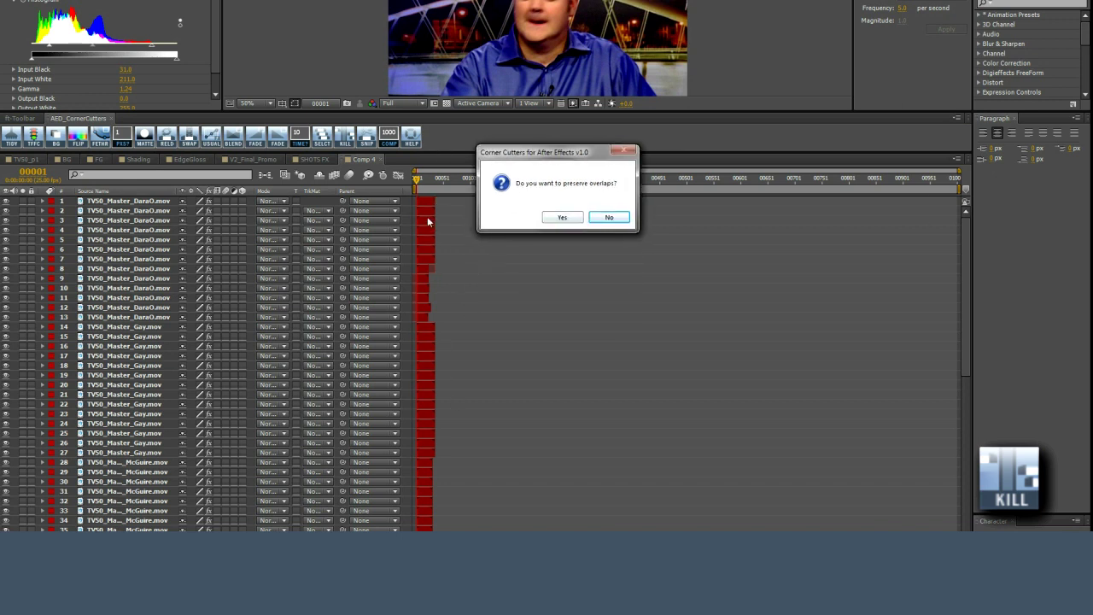
Decline preserving overlaps so clips run end to end, then inspect frames 00245–00268 zoomed in
left_click(609, 217)
mouse_move(539, 178)
left_mouse_down()
mouse_move(529, 179)
mouse_move(547, 179)
left_mouse_up()
key("=")
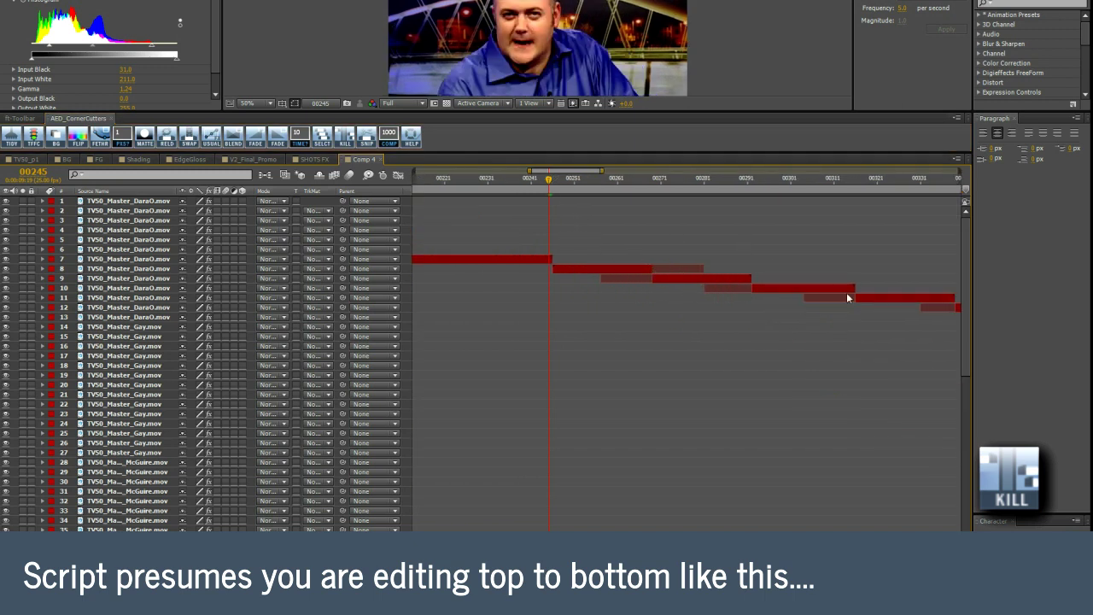
mouse_move(549, 182)
left_mouse_down()
mouse_move(571, 182)
mouse_move(552, 192)
left_mouse_up()
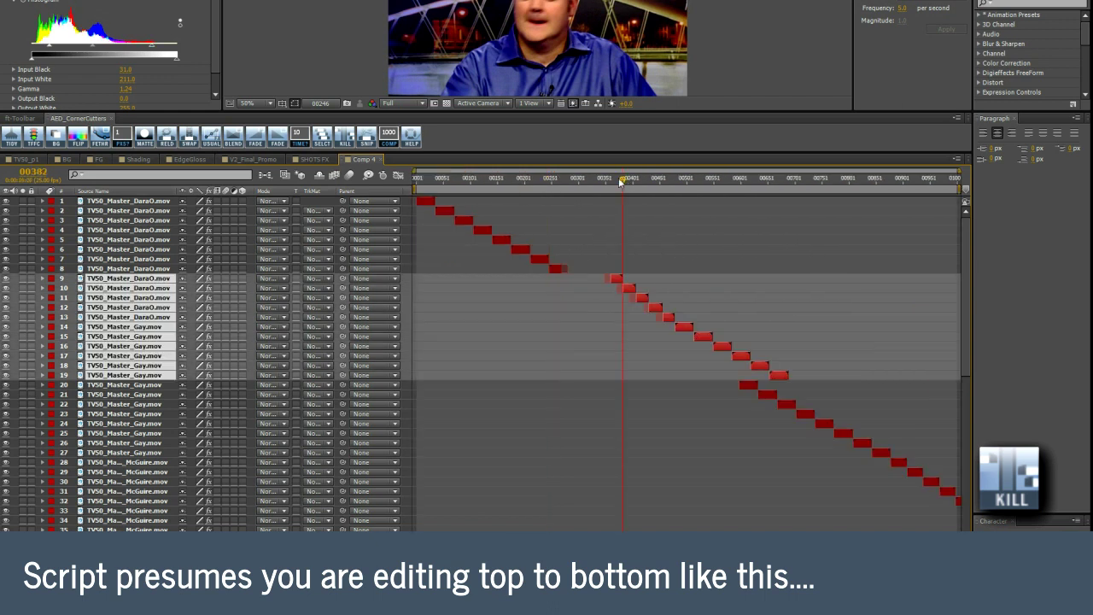
left_click_drag(618, 192, 561, 197)
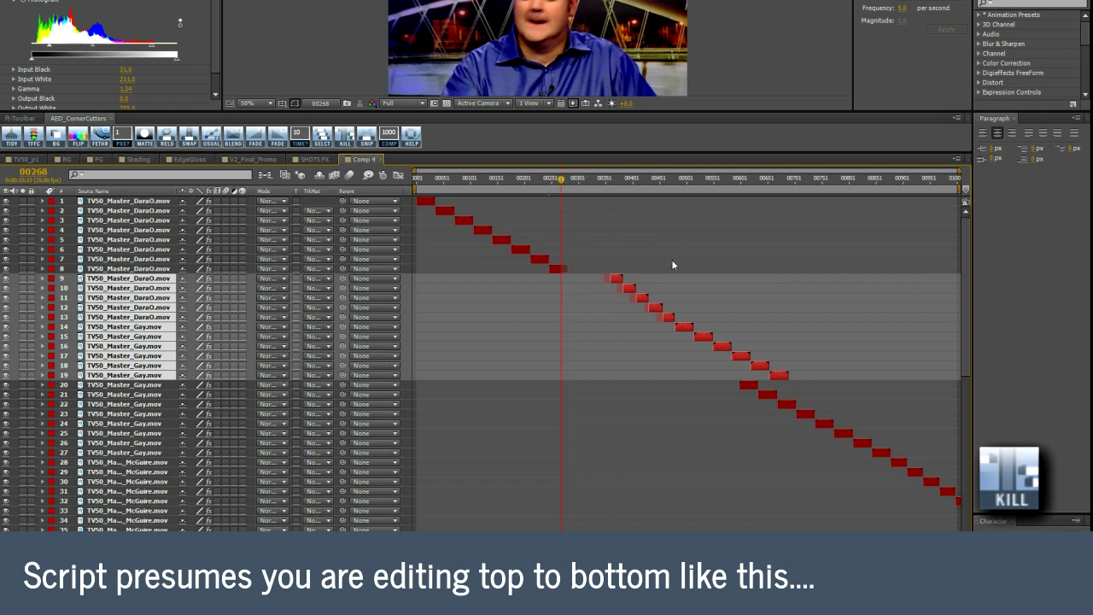
left_click(836, 397)
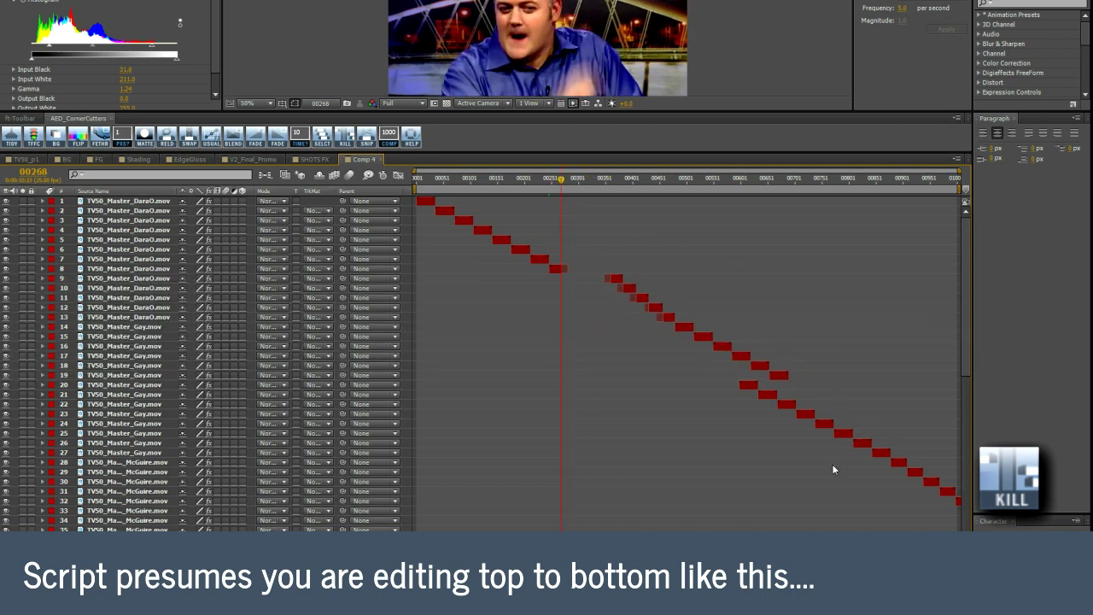
Delete layer 14 and one more clip layer from the staircase
left_click(807, 415)
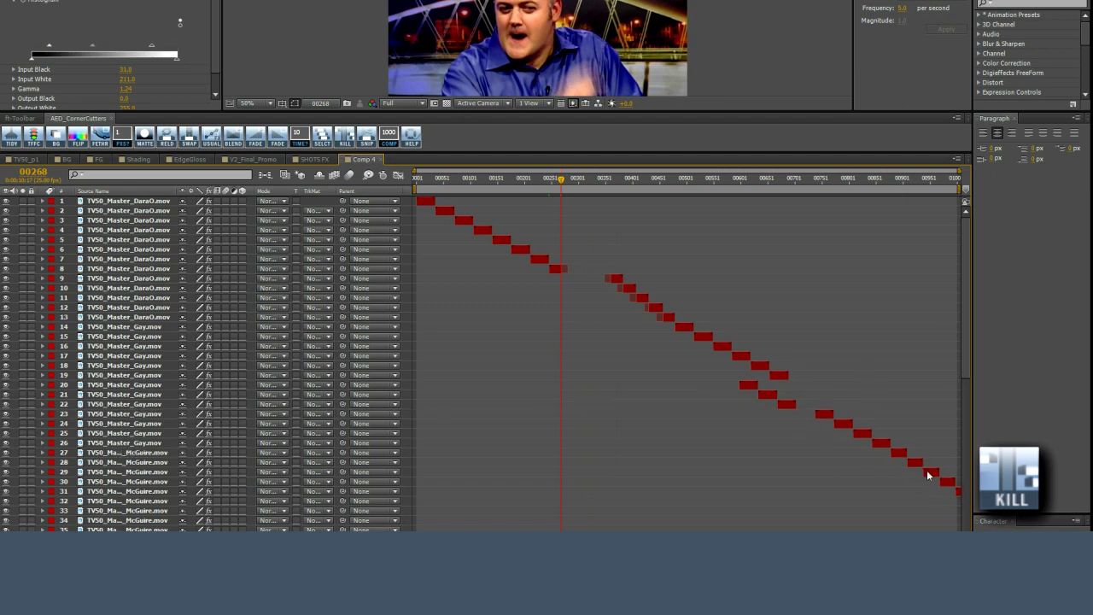
left_click(930, 471)
left_click(683, 330)
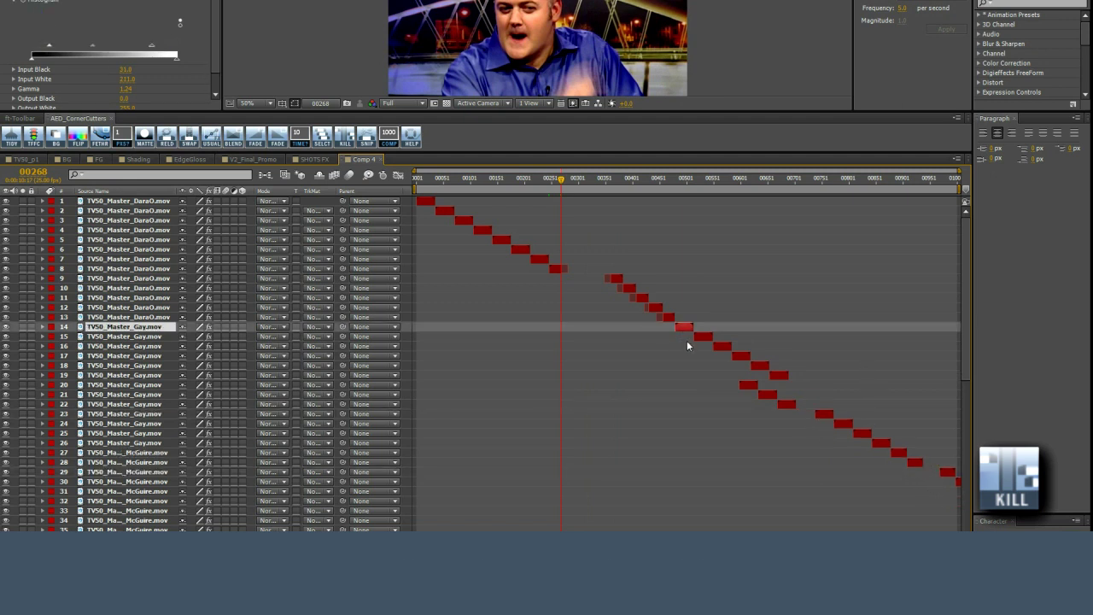
key("Delete")
left_click(475, 228)
key("Delete")
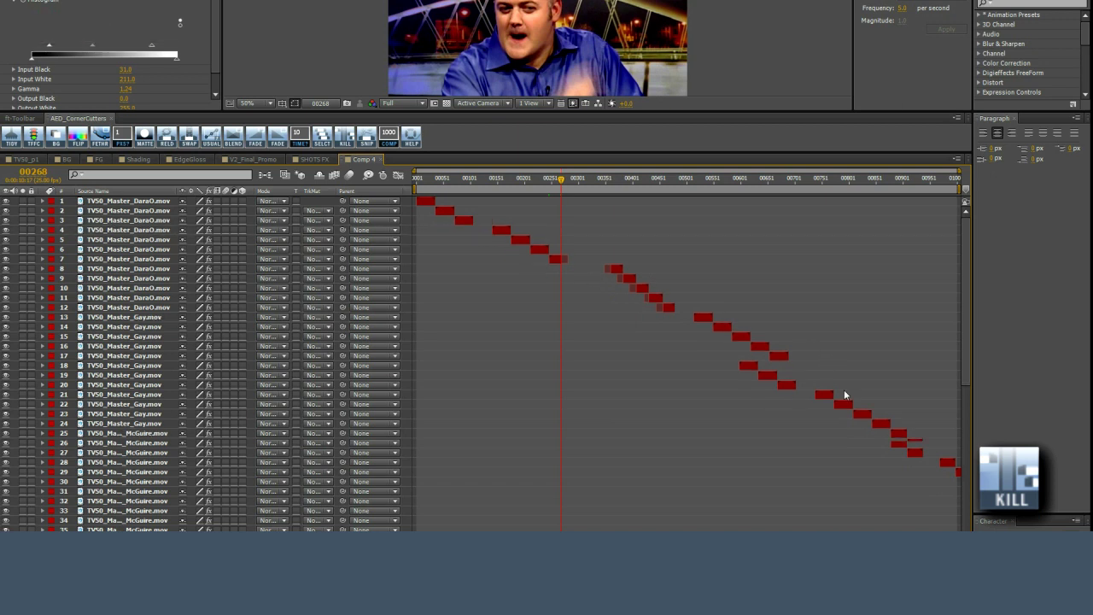
Delete layer 15, the layers that shift into row 15, and layer 21
left_click(739, 339)
key("Delete")
left_click(764, 339)
key("Delete")
left_click(776, 336)
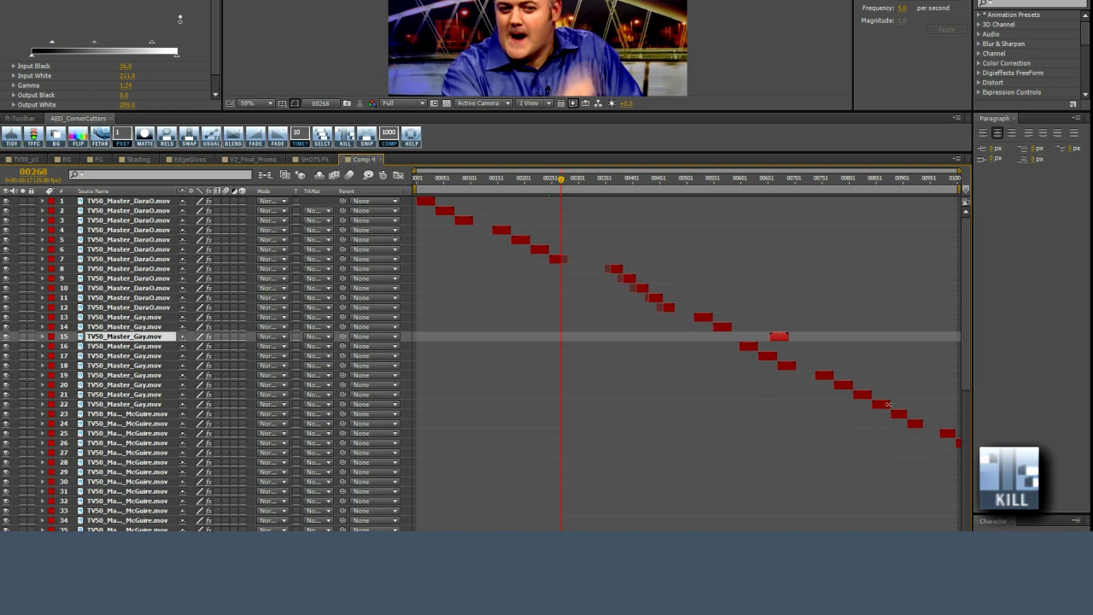
key("Delete")
left_click(883, 399)
key("Delete")
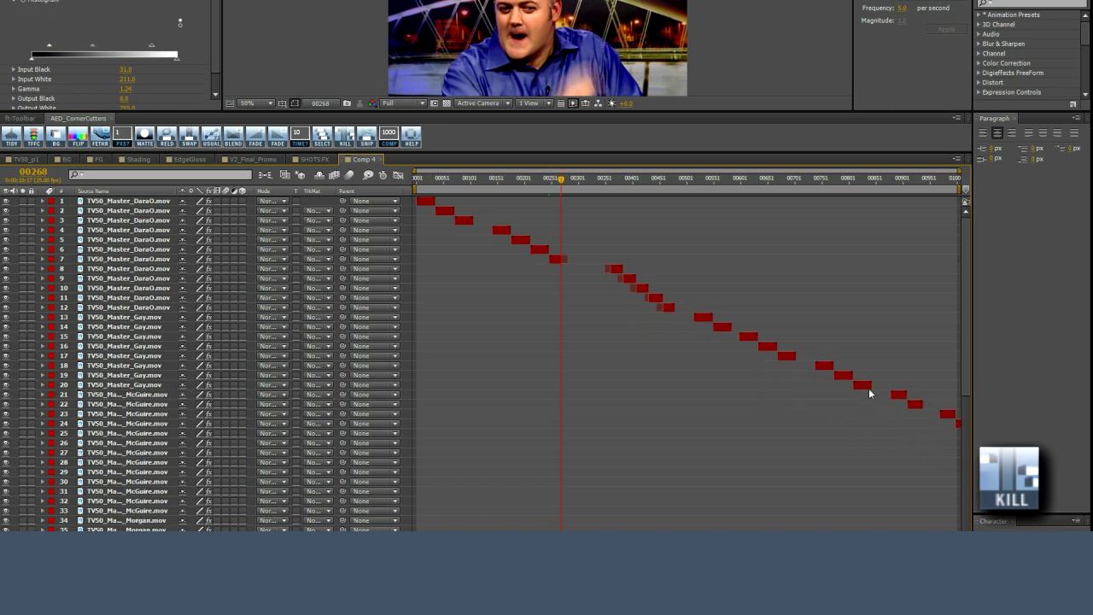
Slide layer 21's clip earlier in time near frame 00861, leaving a gap
left_click(867, 386)
left_click_drag(880, 186, 882, 192)
key("equal")
key("equal")
key("equal")
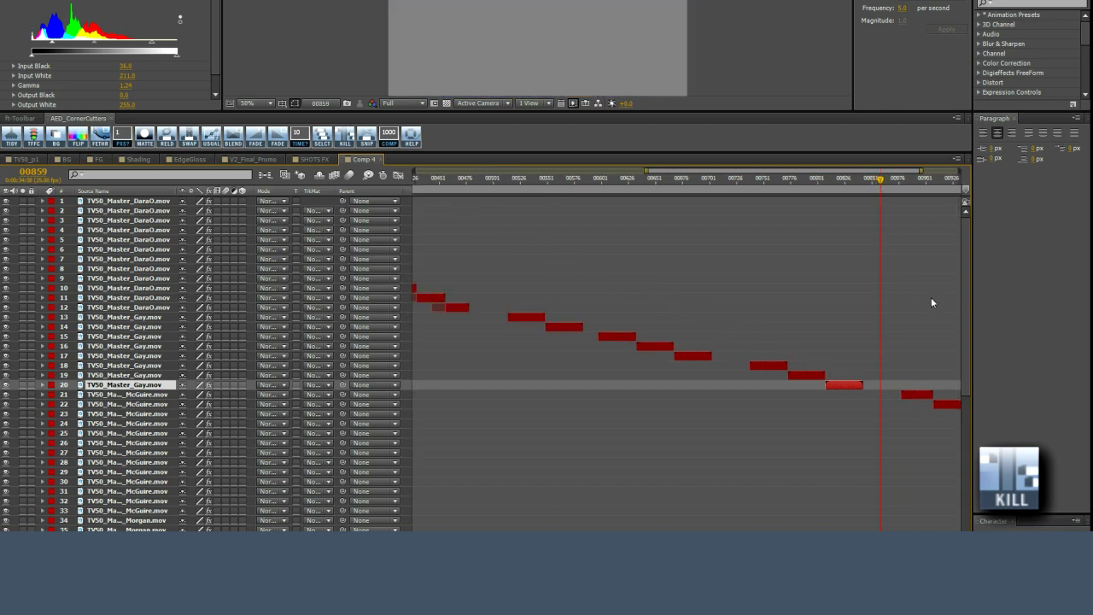
left_click_drag(930, 394, 863, 394)
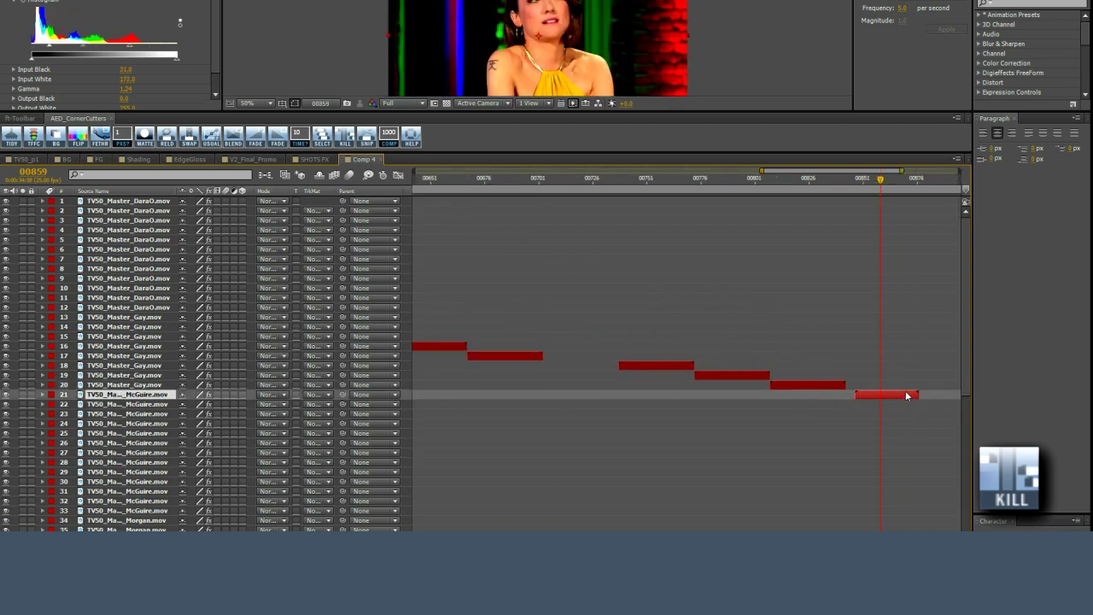
key("minus")
key("minus")
left_click_drag(892, 184, 656, 200)
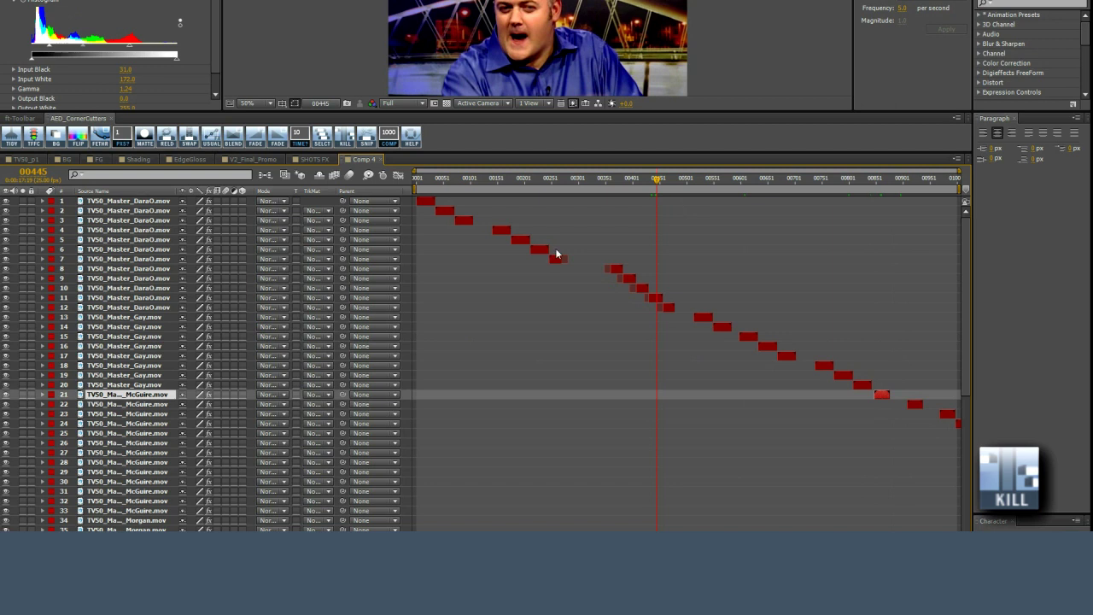
left_click_drag(663, 187, 697, 197)
Run KILL and decline preserving overlaps so every gap between clips closes
left_click(942, 414)
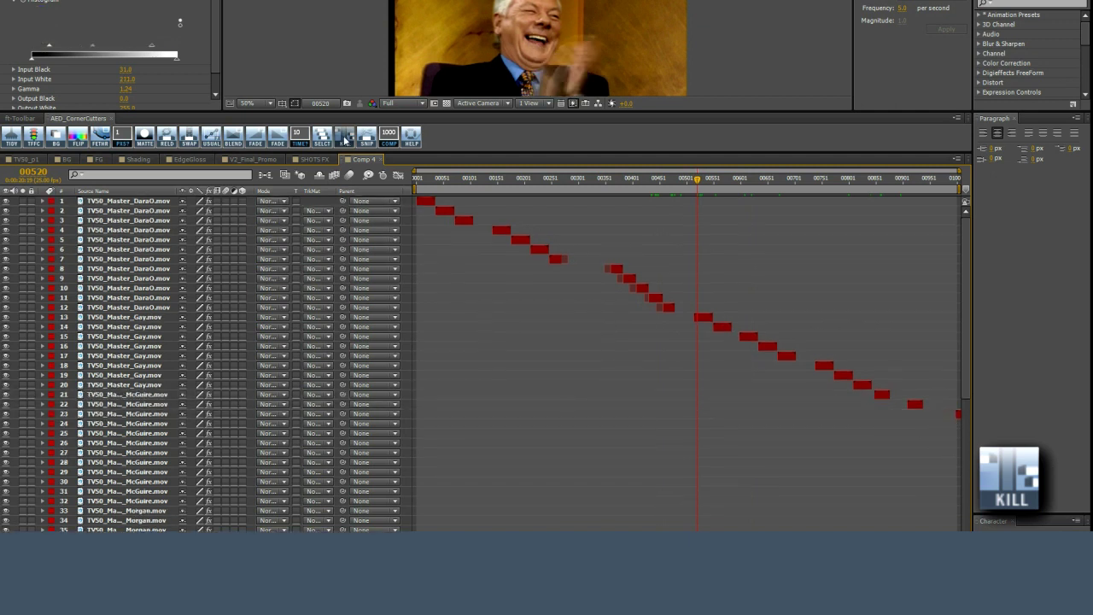
left_click_drag(601, 207, 775, 85)
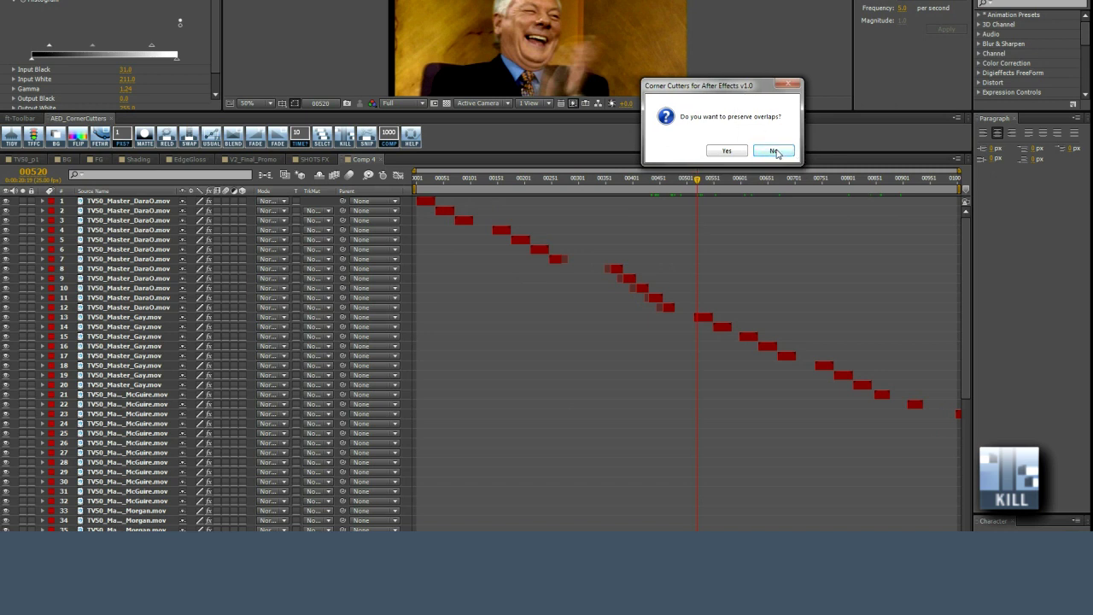
left_click(775, 151)
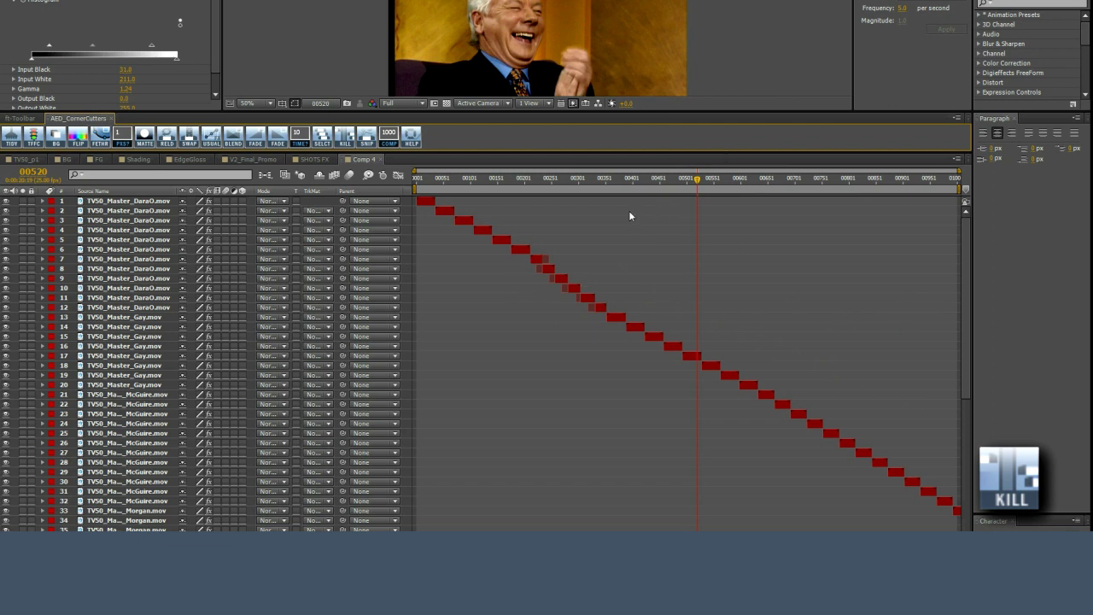
left_click_drag(540, 183, 607, 185)
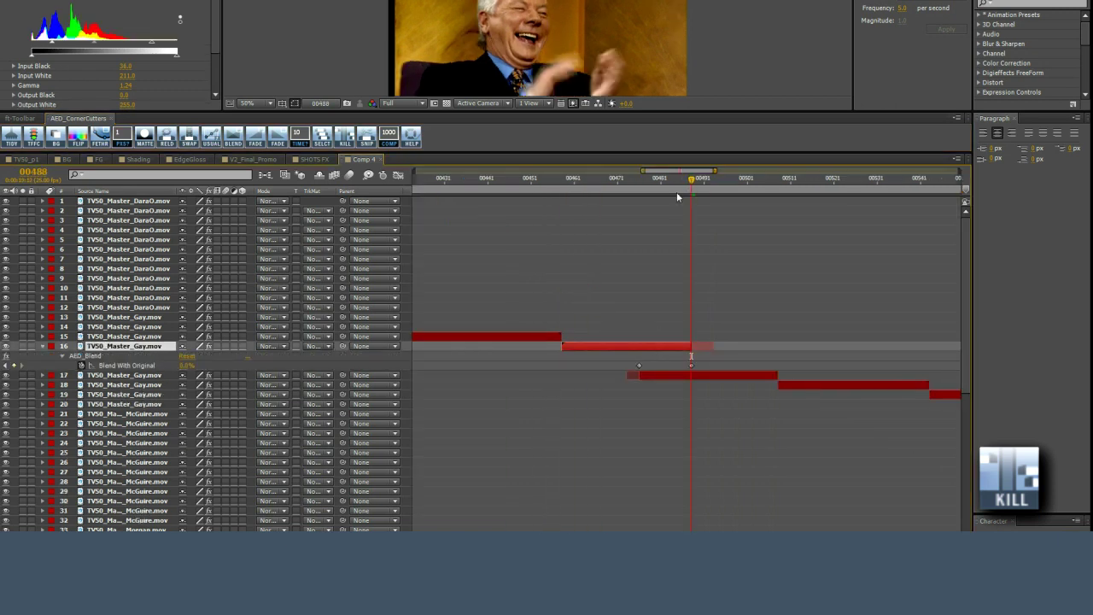
left_click_drag(655, 185, 690, 195)
Shift layers 16–19 and layer 16's two Blend keyframes later in time
key("minus")
key("minus")
key("minus")
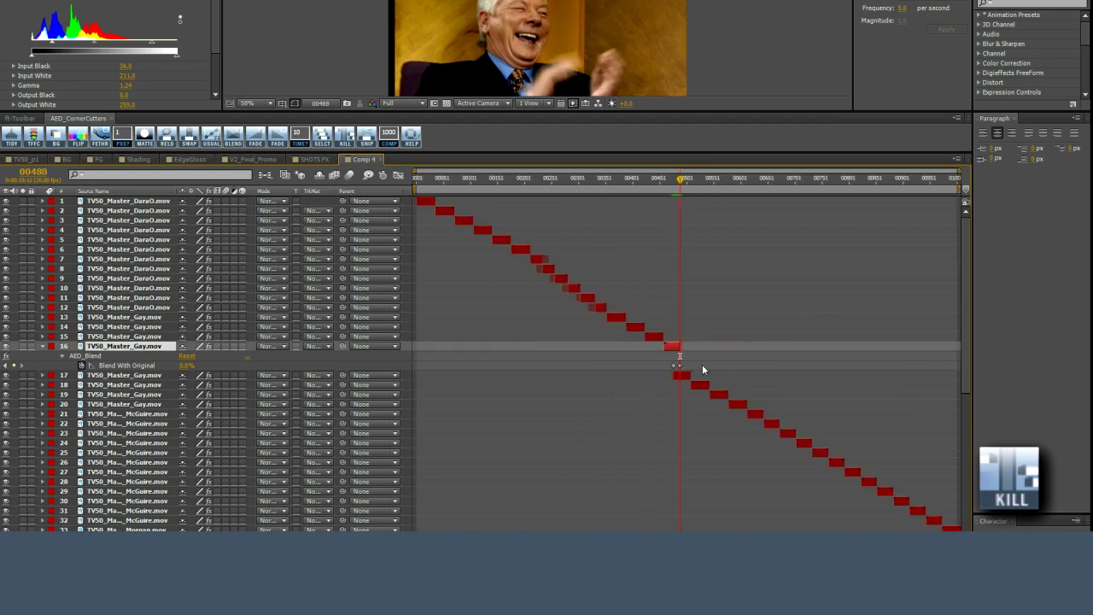
key("equal")
key("equal")
left_click_drag(914, 323, 624, 423)
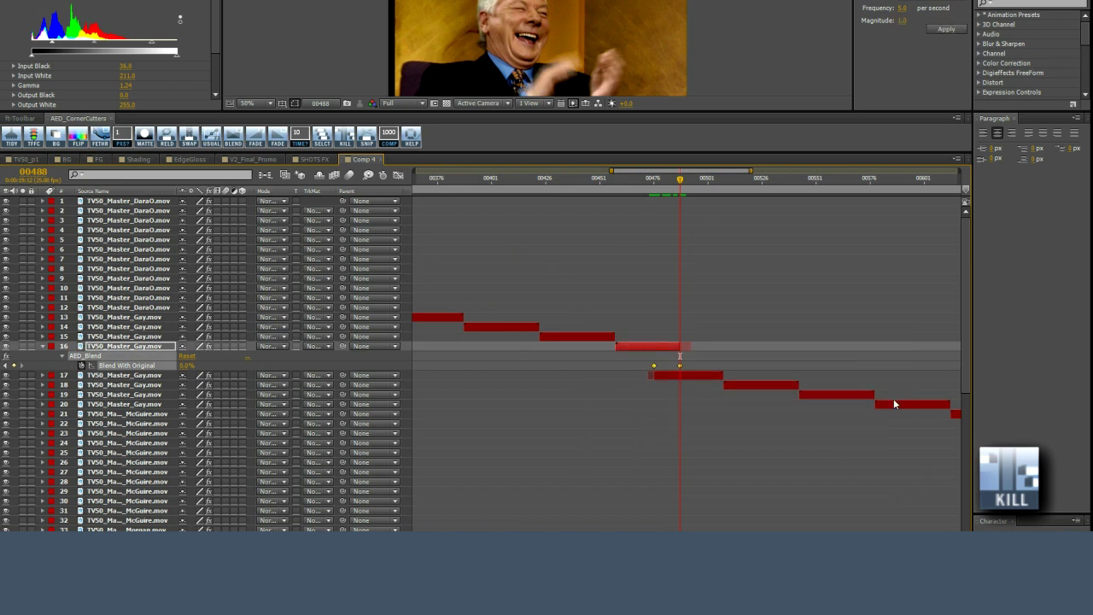
left_click(870, 410, "shift")
left_click(845, 398, "shift")
left_click_drag(657, 350, 697, 354)
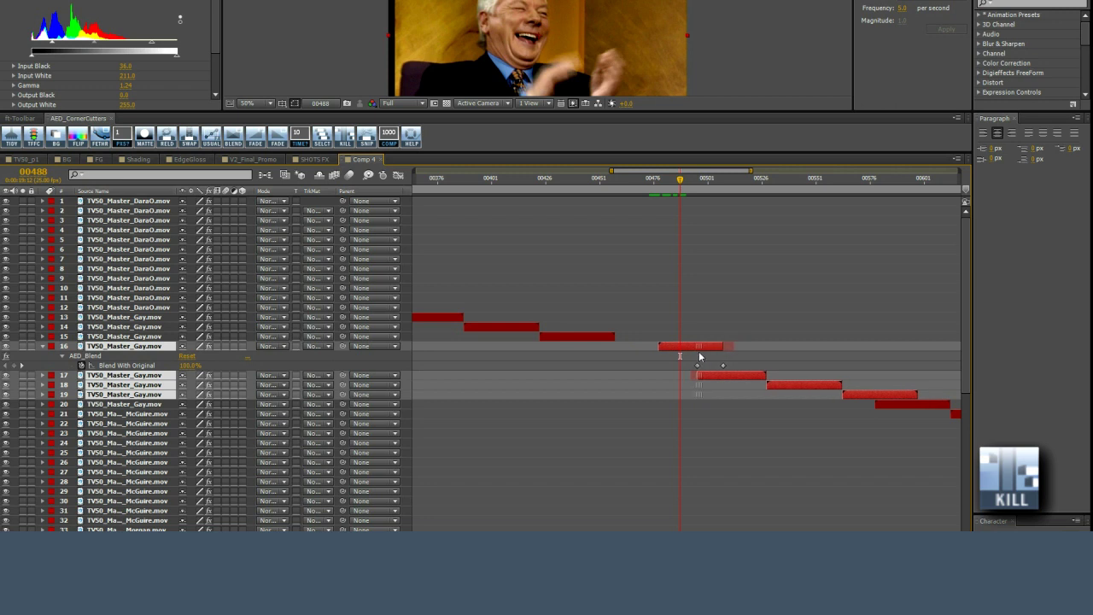
Trim layer 18's out point earlier and nudge layer 17's clip position
left_click(775, 443)
left_click_drag(841, 386, 803, 390)
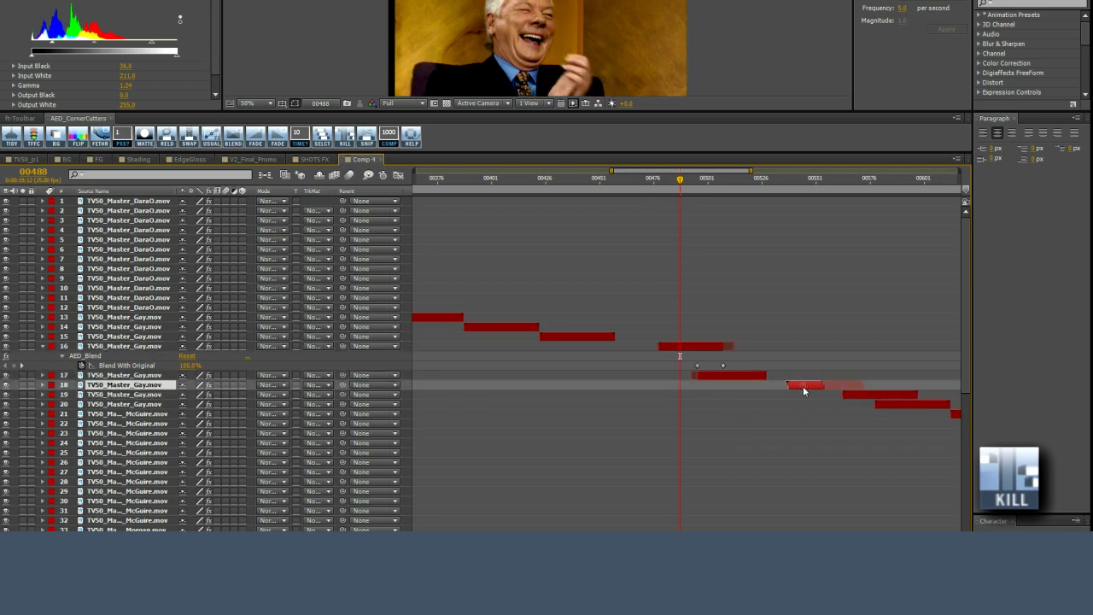
mouse_move(714, 376)
left_mouse_down()
mouse_move(736, 374)
mouse_move(676, 376)
mouse_move(720, 379)
left_mouse_up()
left_click(713, 348, "shift")
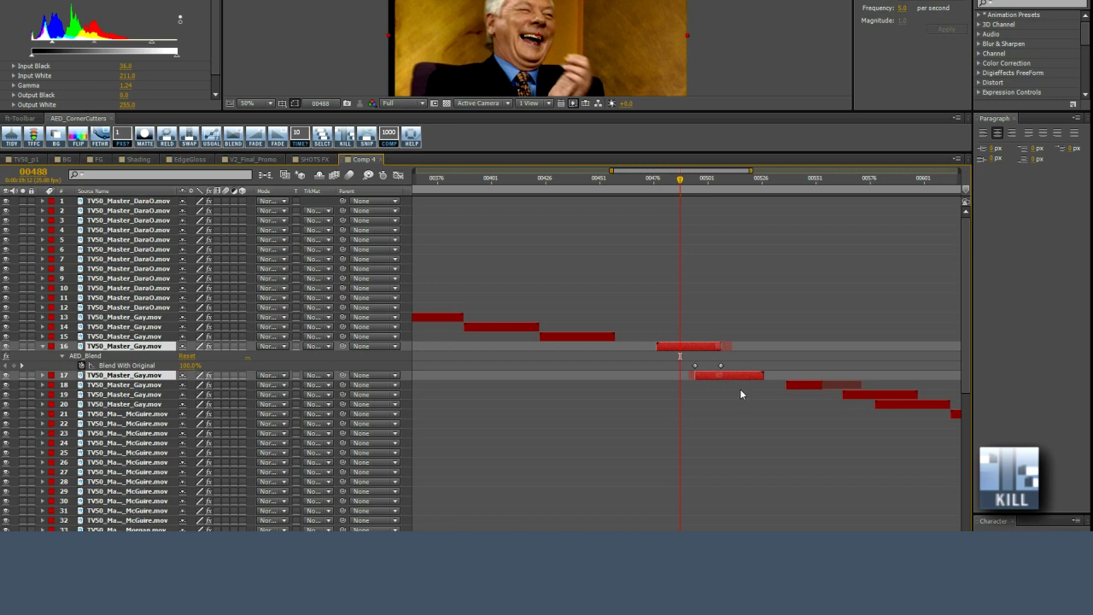
key("semicolon")
key("semicolon")
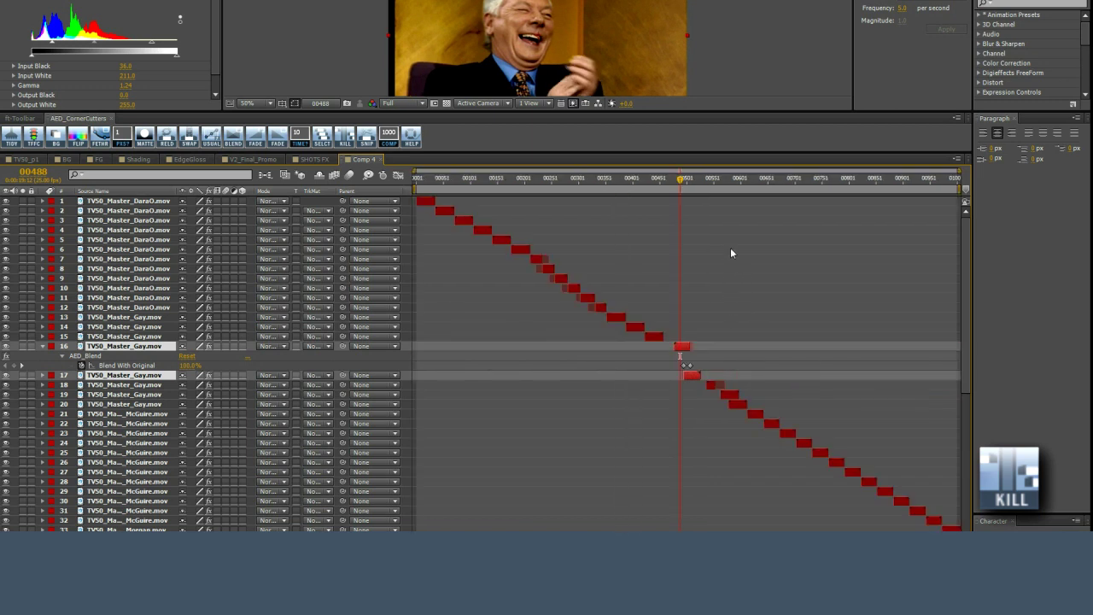
left_click(628, 448)
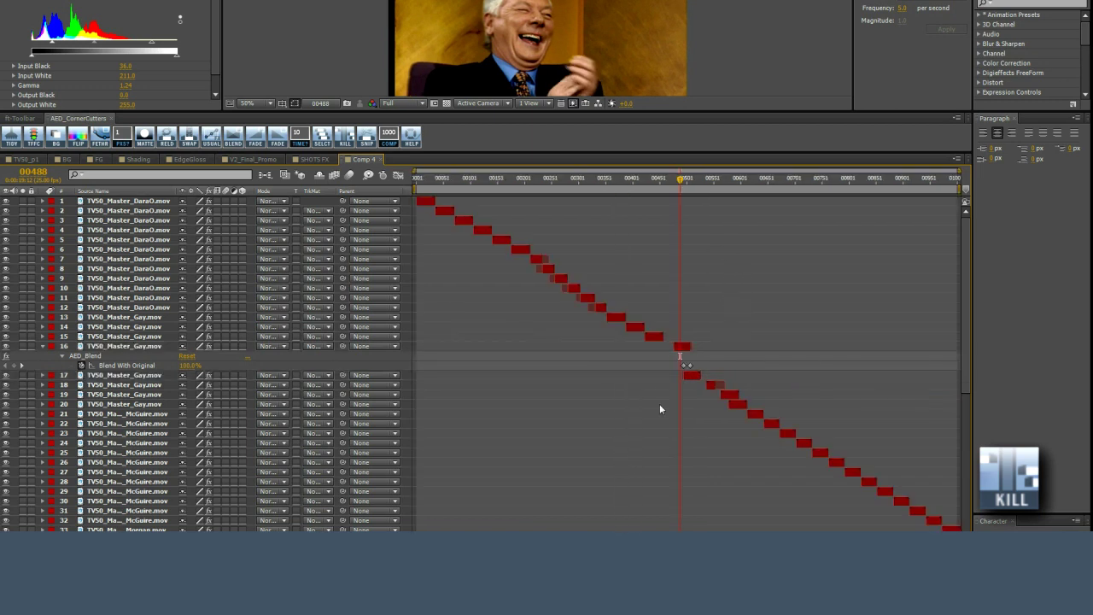
Remove dead space with KILL while preserving the clip overlaps
left_click(341, 137)
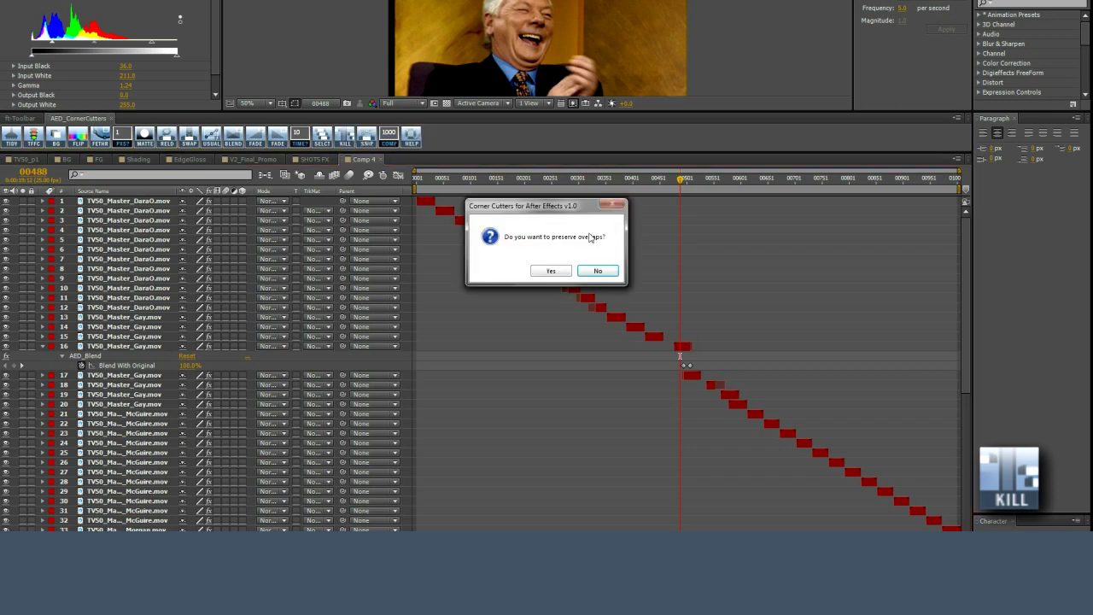
left_click(551, 271)
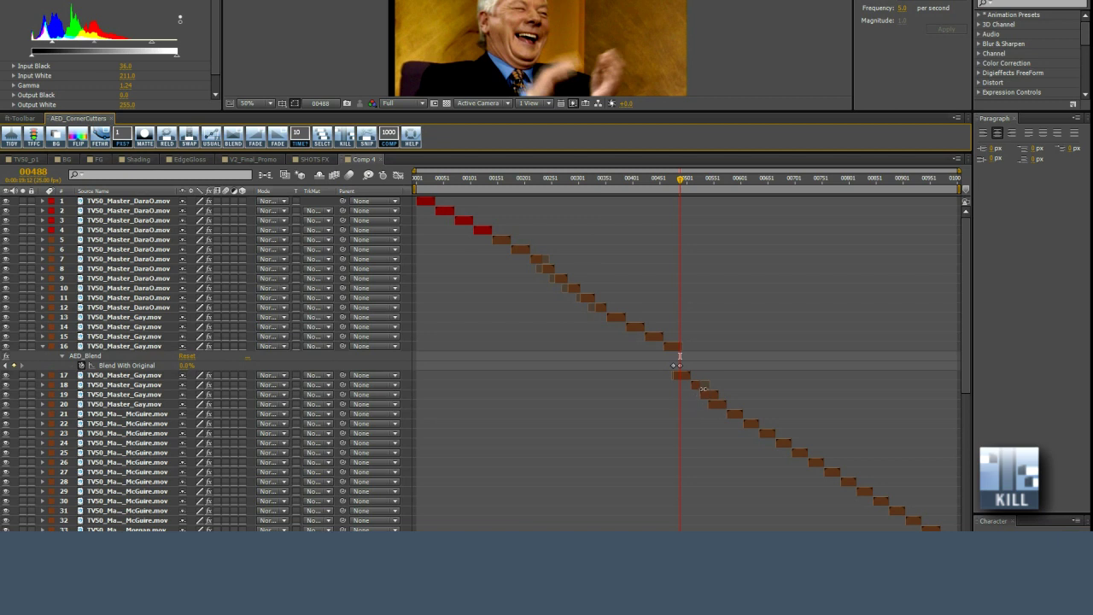
key("equal")
key("equal")
key("equal")
key("equal")
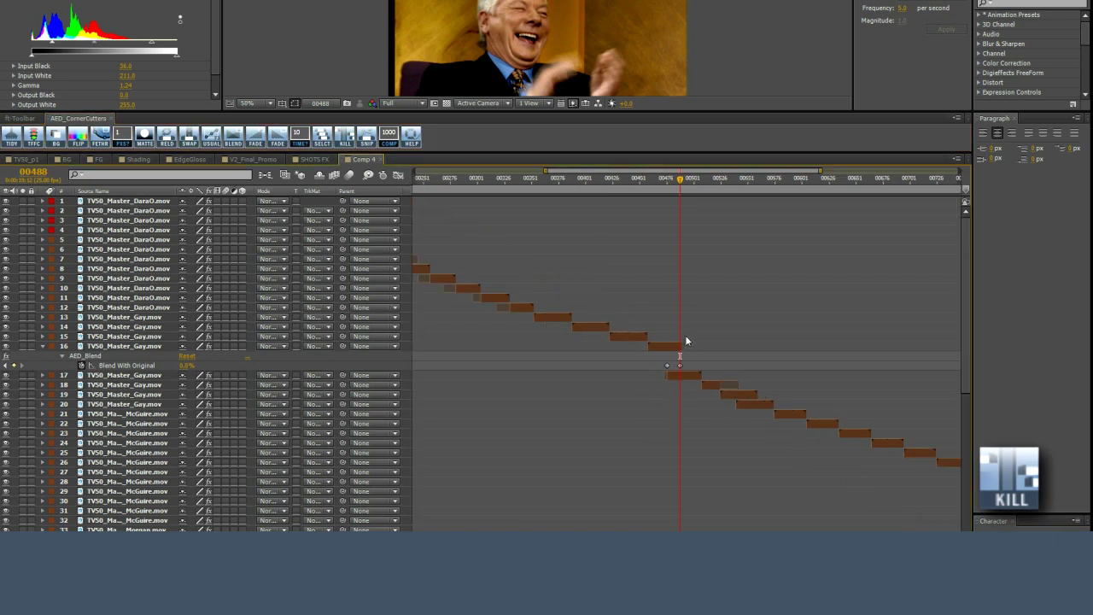
key("equal")
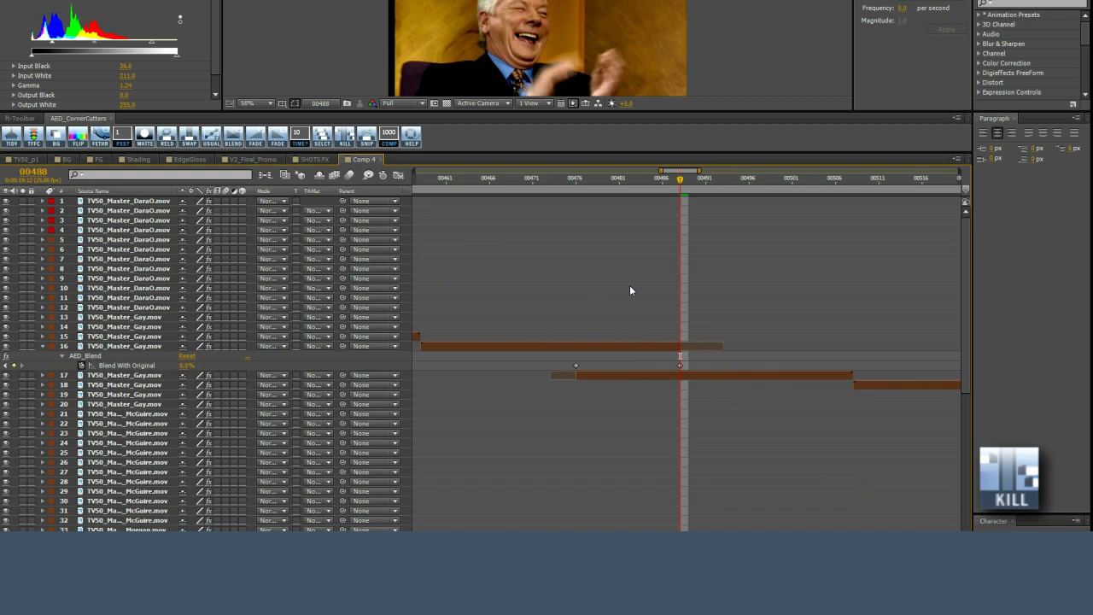
key("minus")
key("minus")
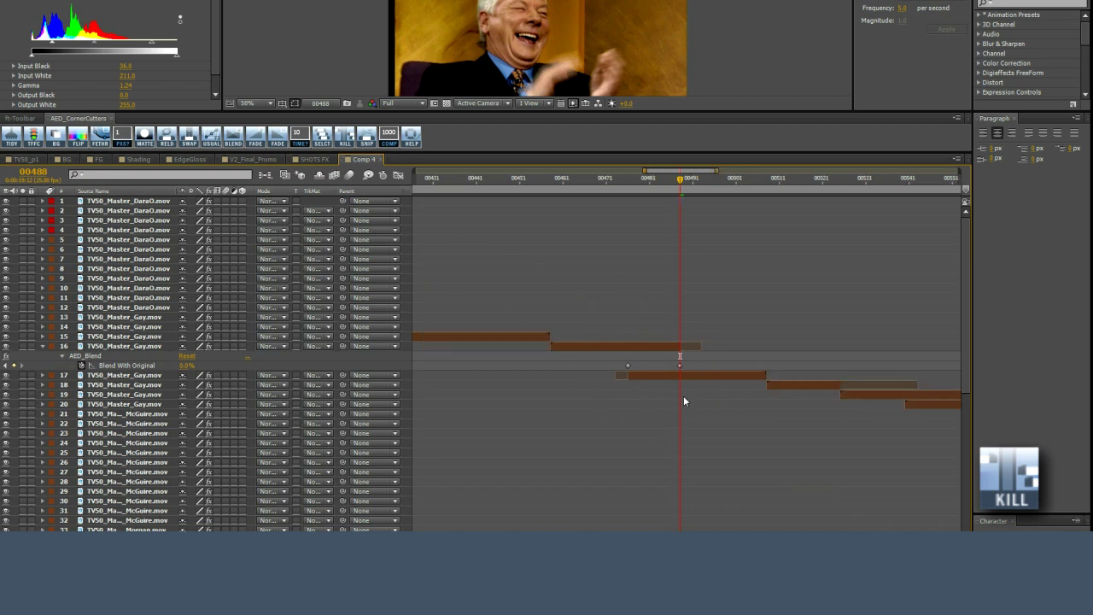
Slide layers 16 and 17 together along the timeline
left_click(678, 374)
left_click(661, 345, "shift")
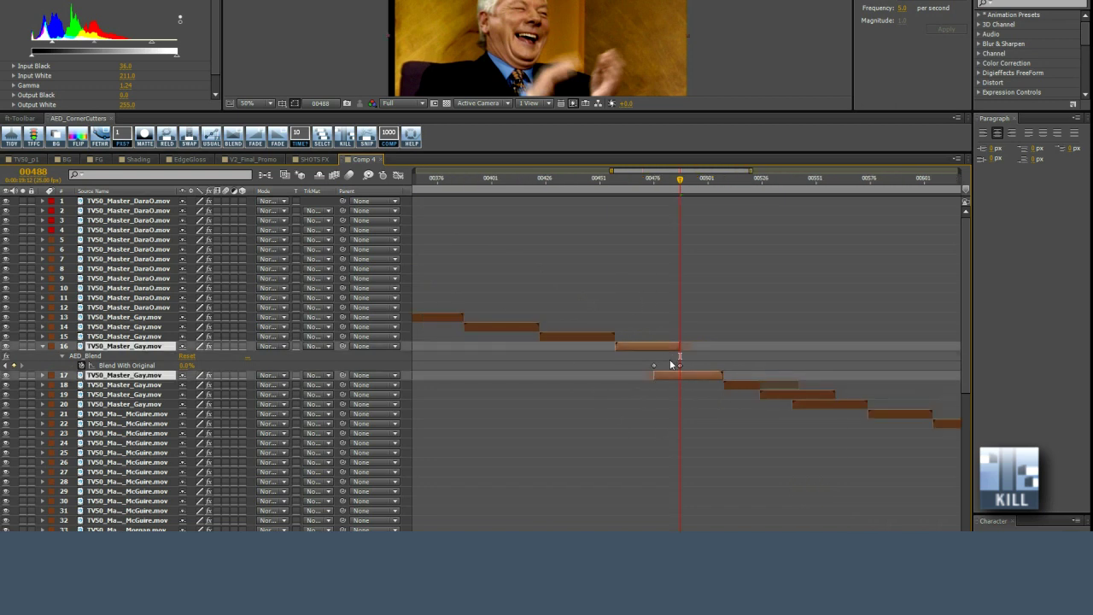
left_click_drag(661, 346, 700, 361)
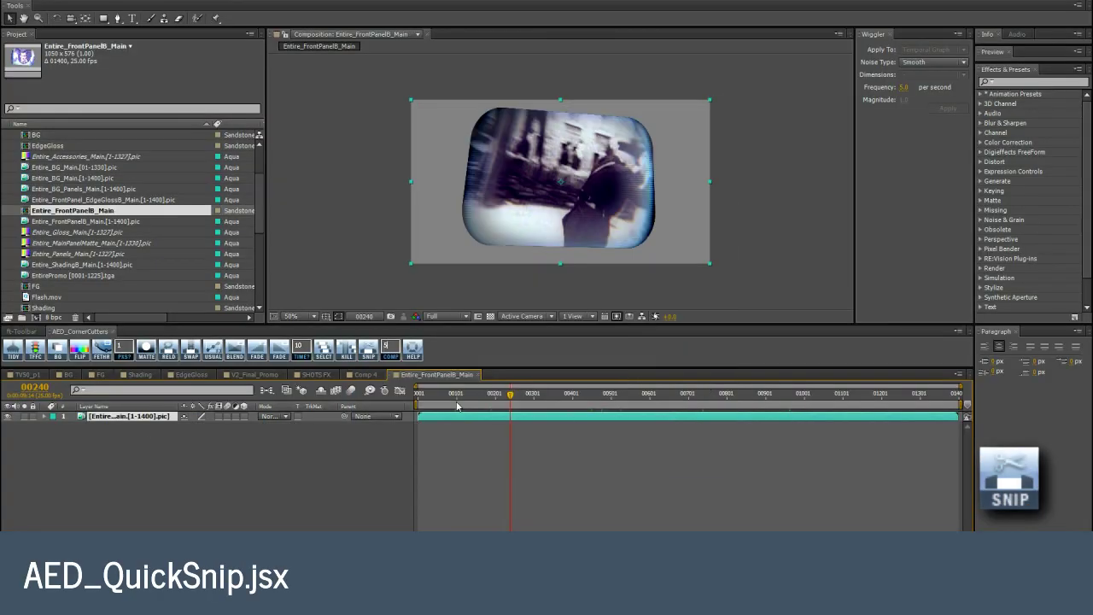
Set SNIP in and out markers at frames 00240 and 00557
left_click(368, 349)
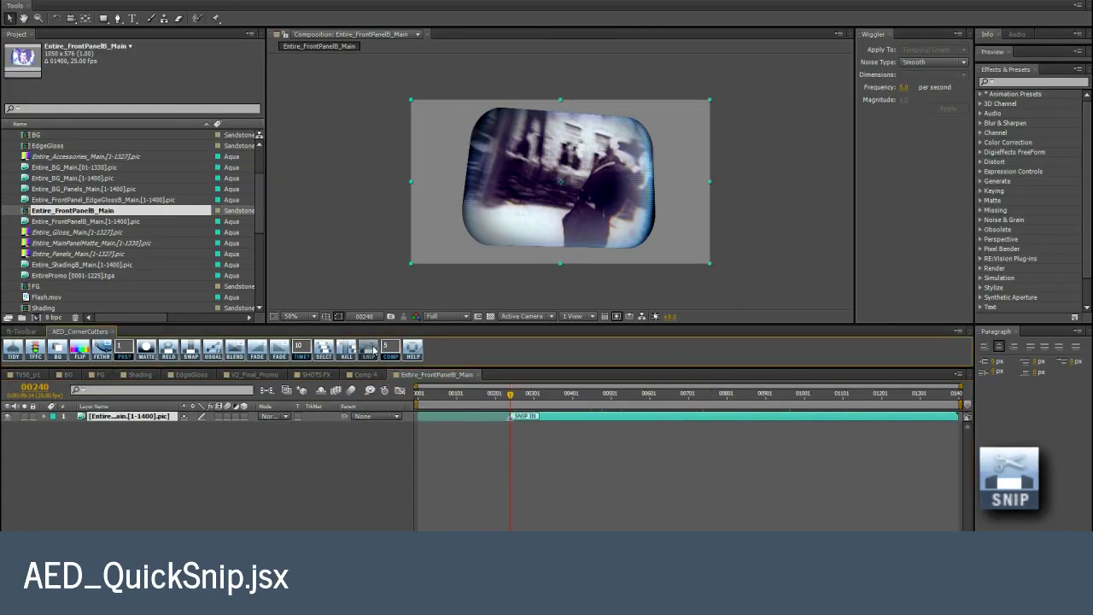
left_click_drag(513, 406, 635, 405)
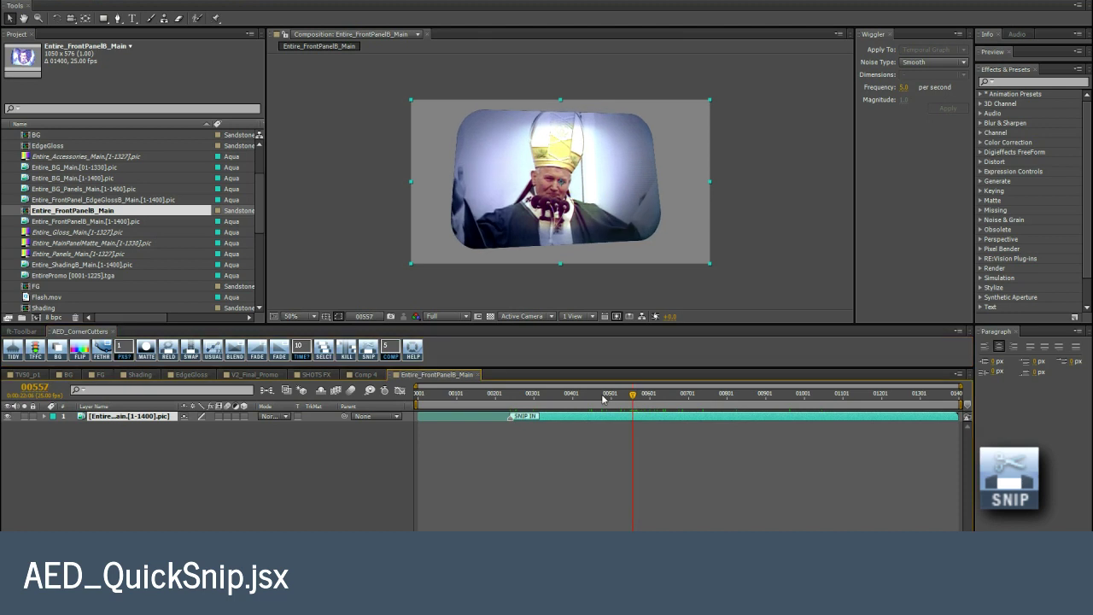
left_click(369, 350)
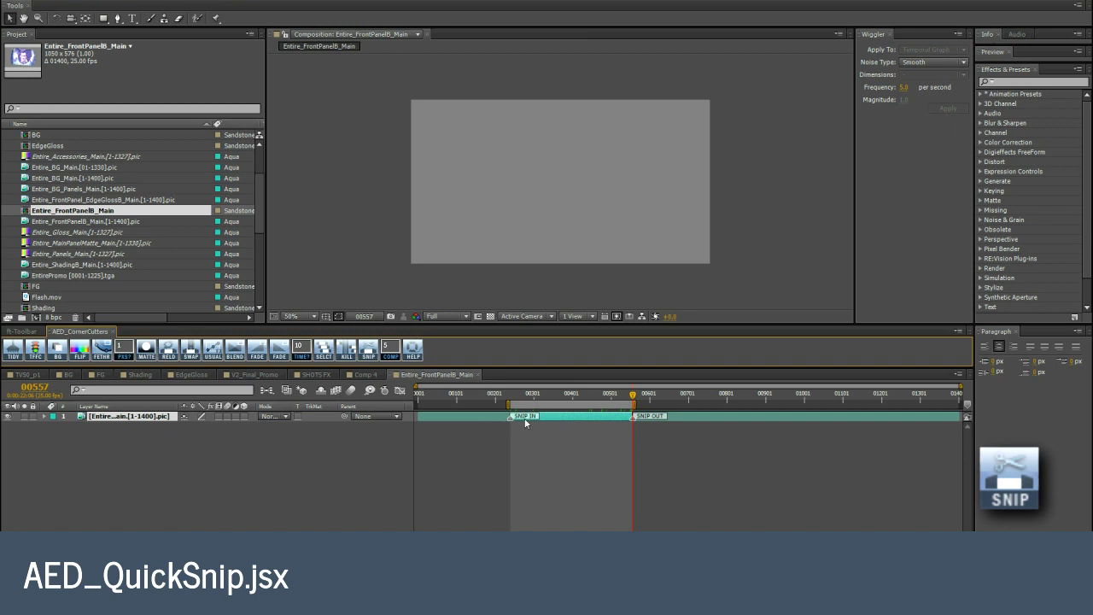
Select layer 1 and run SNIP to trim the comp to its markers
key("ctrl+m")
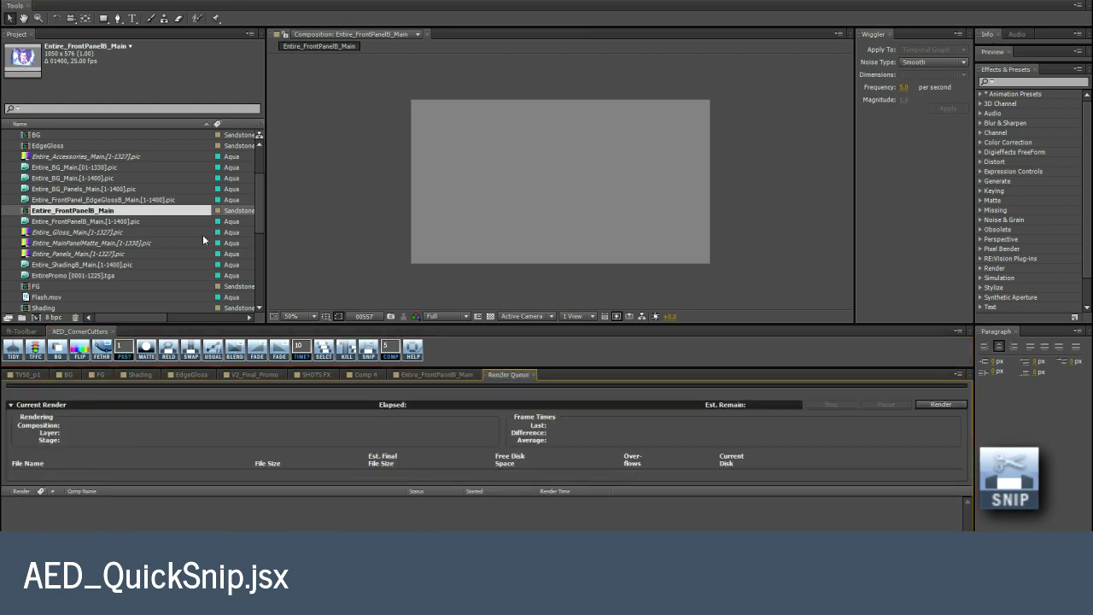
left_click(570, 397)
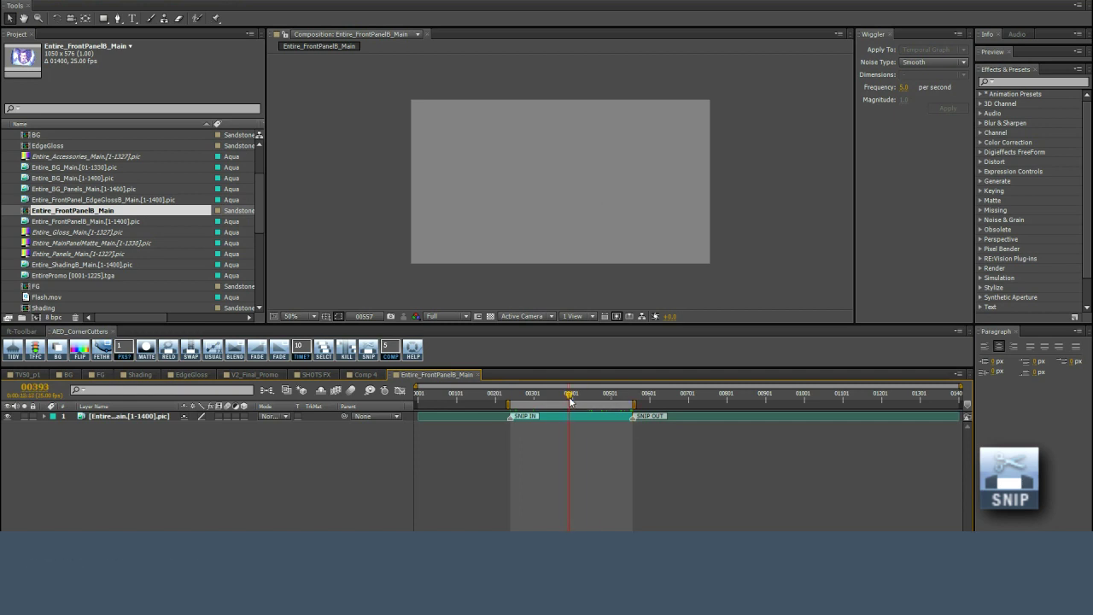
left_click_drag(633, 403, 748, 402)
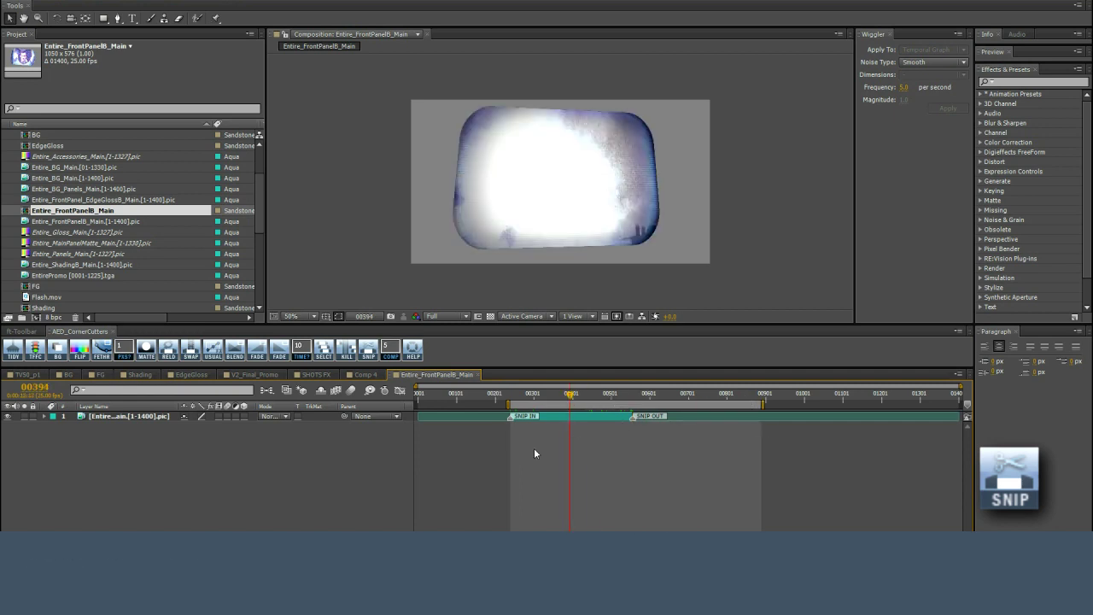
left_click(368, 351)
left_click(595, 353)
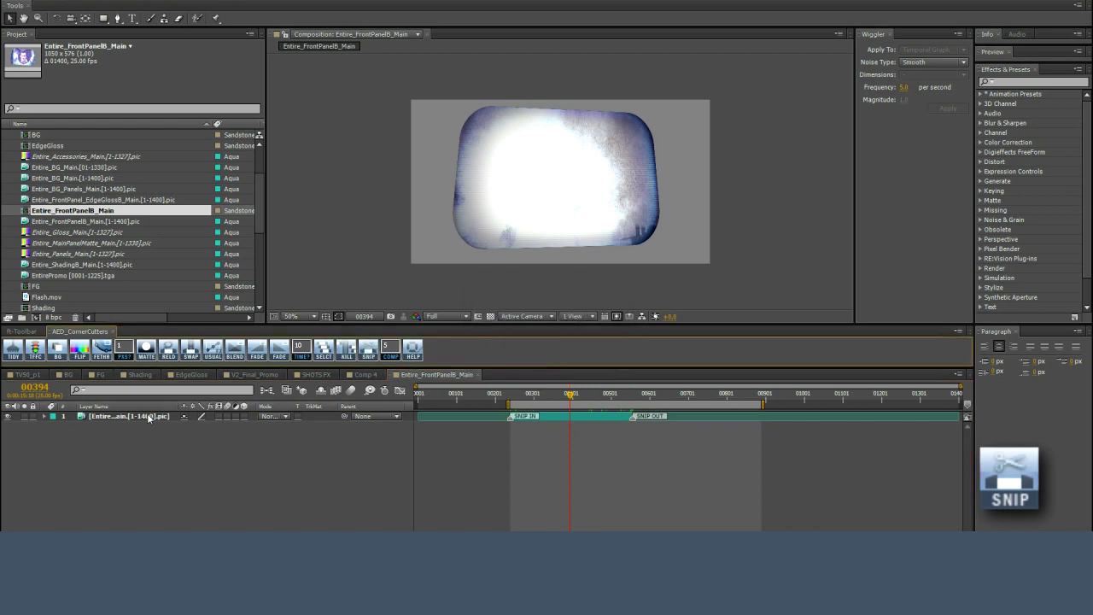
left_click(148, 417)
left_click(368, 351)
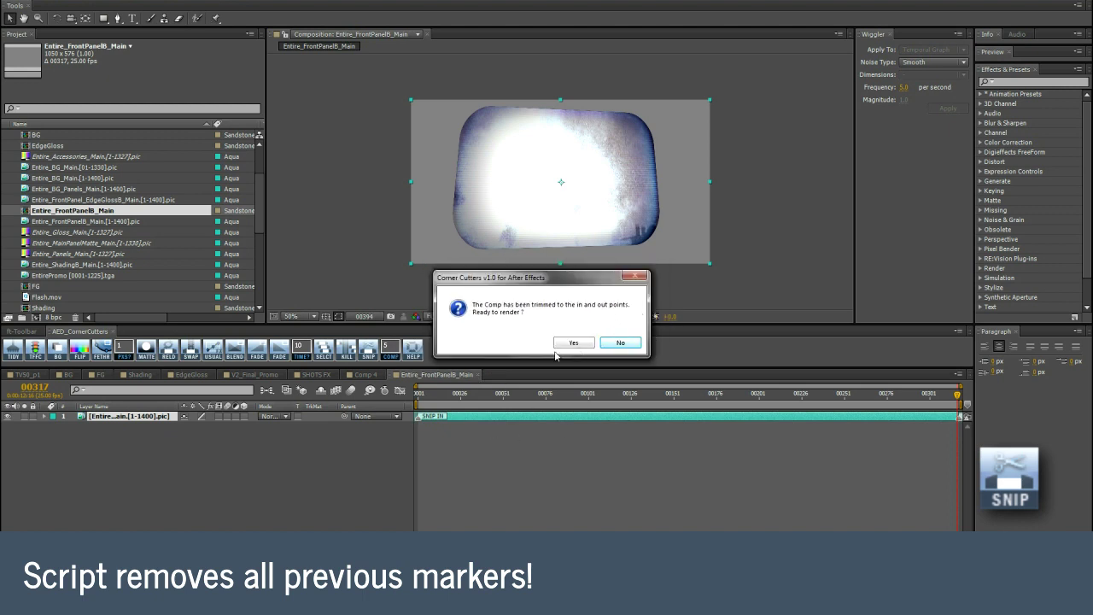
Answer Yes to 'Ready to render?' to queue Entire_FrontPanelB_Main.mov
left_click(571, 343)
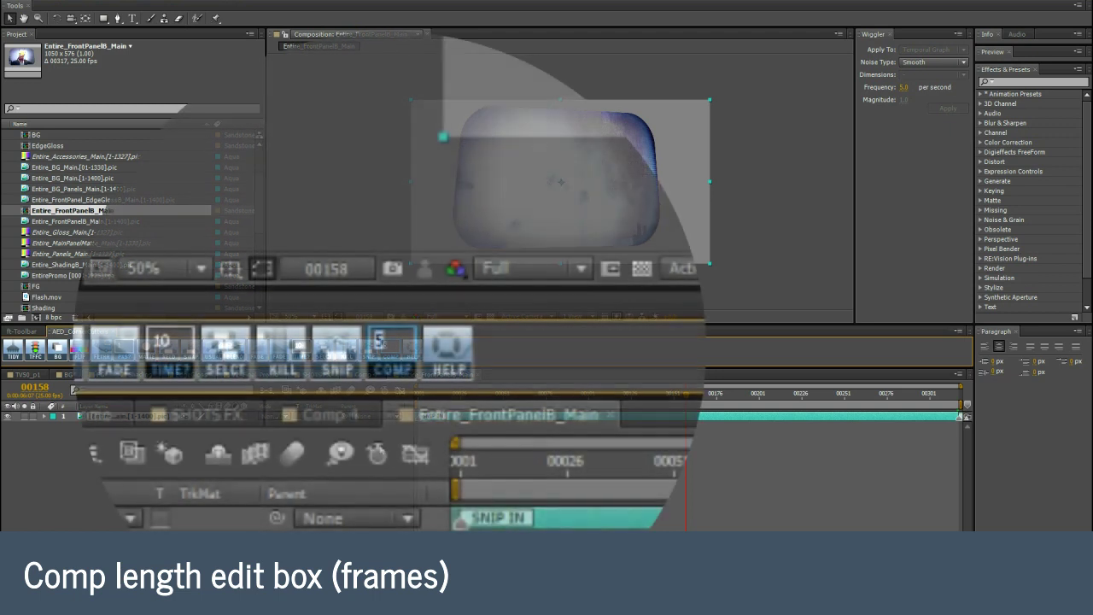
Set the COMP length box to 50 frames, then switch to Comp 4
type("0")
key("Return")
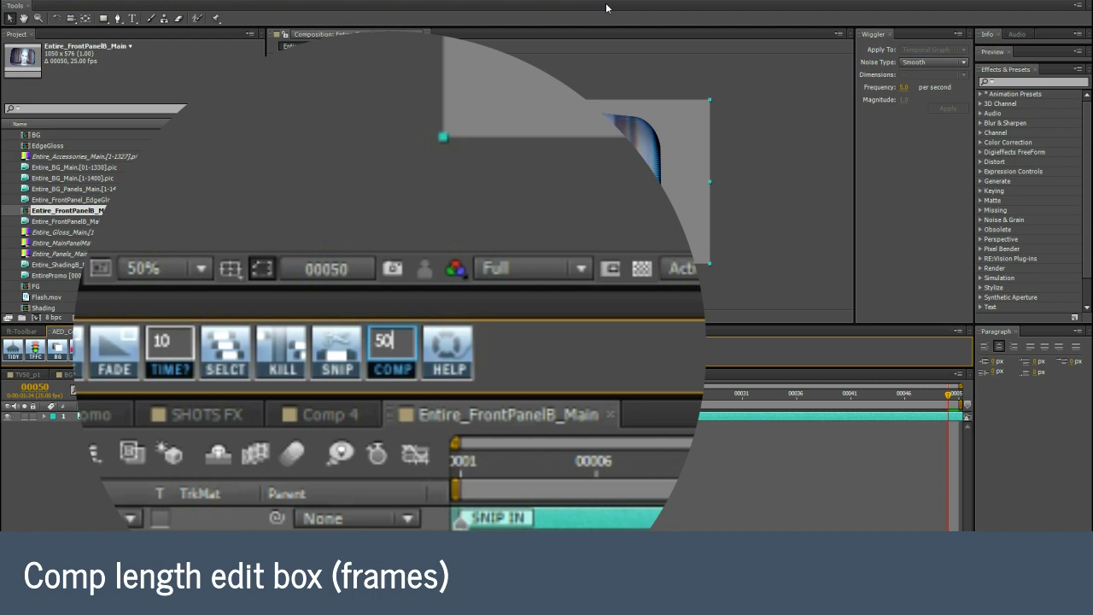
left_click(625, 499)
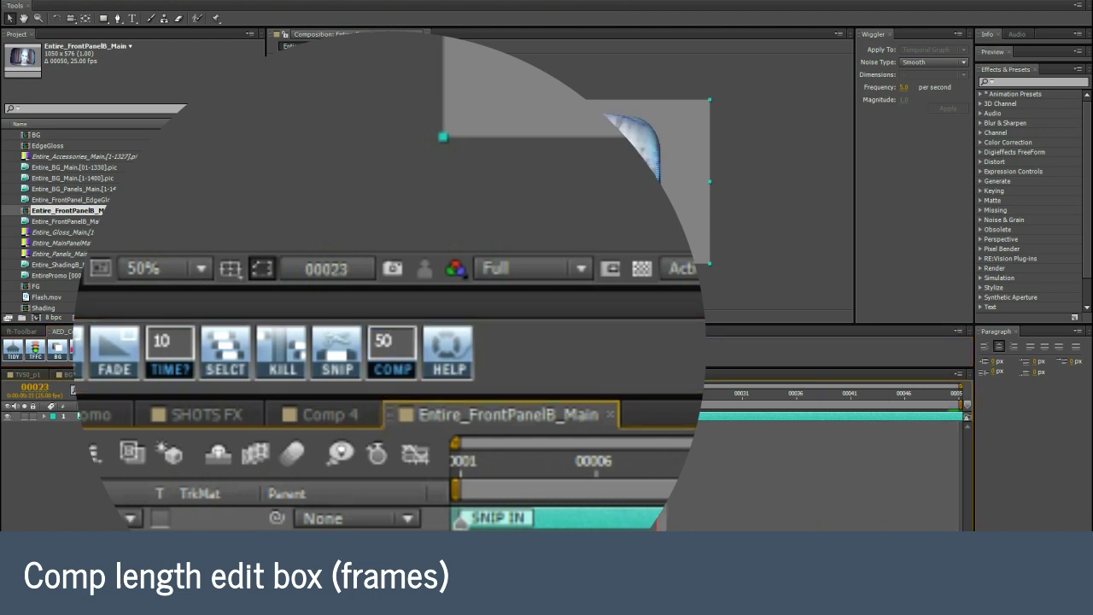
left_click(364, 374)
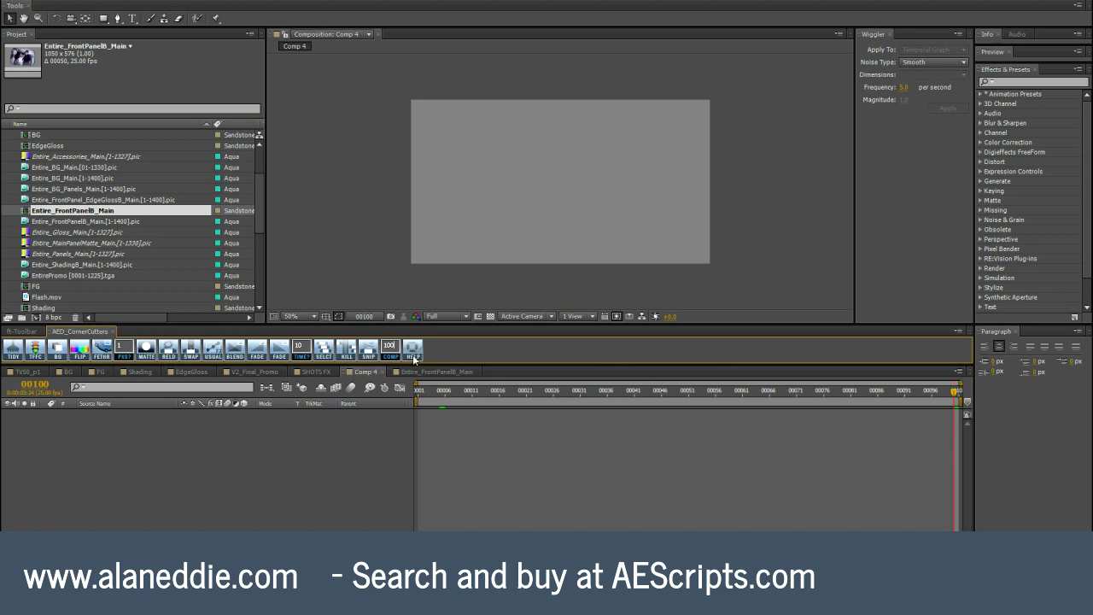
left_click(413, 351)
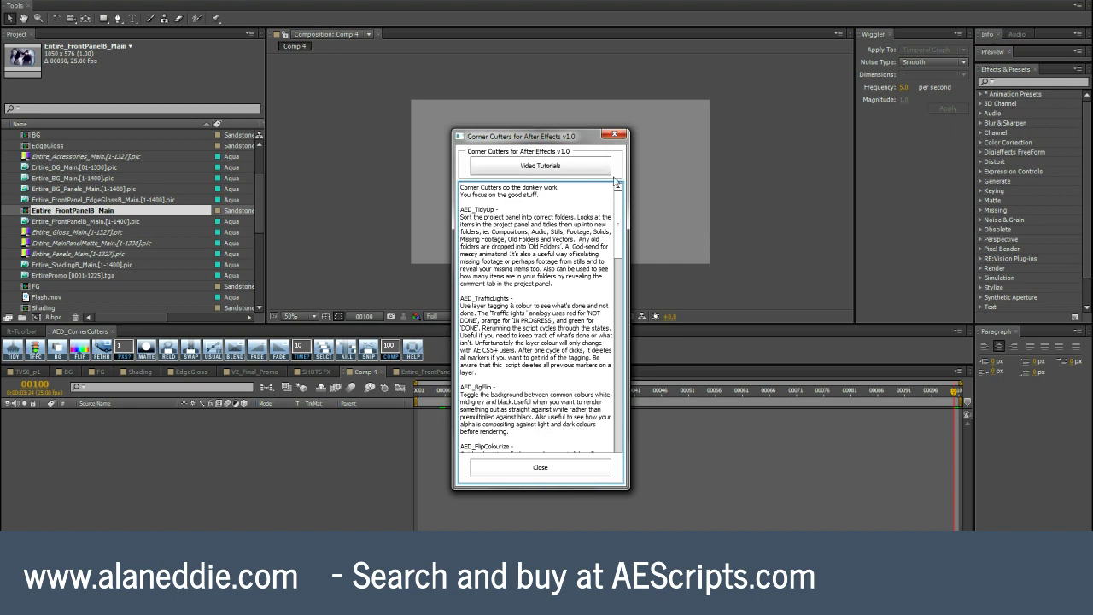
scroll(619, 232, "down", 7)
scroll(623, 226, "up", 7)
scroll(619, 222, "down", 6)
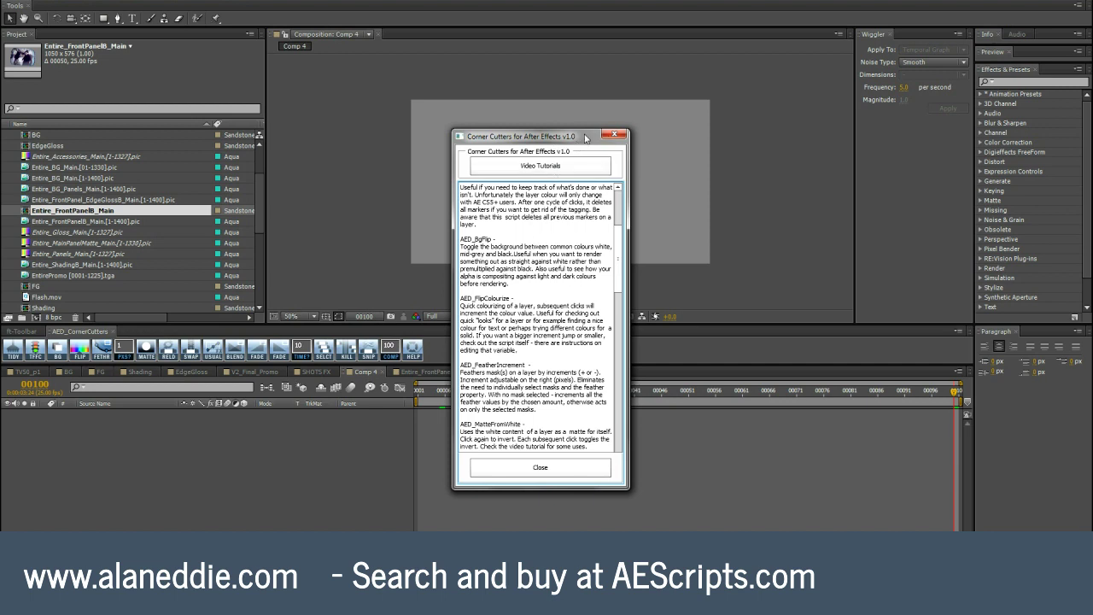
scroll(614, 265, "up", 3)
scroll(615, 281, "down", 3)
left_click_drag(615, 282, 620, 328)
scroll(621, 329, "up", 1)
left_click(566, 475)
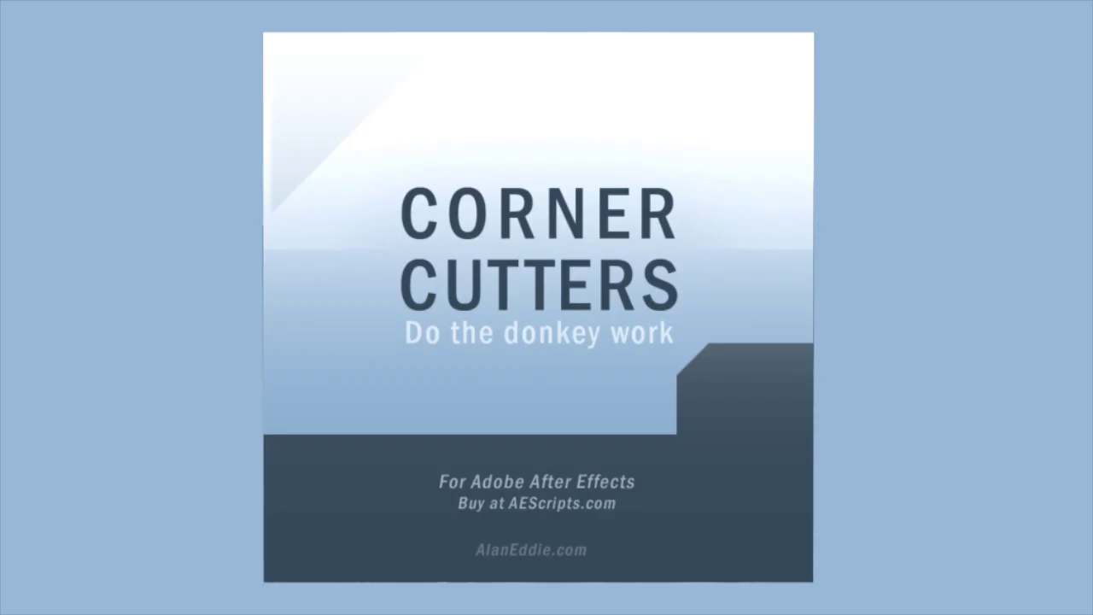